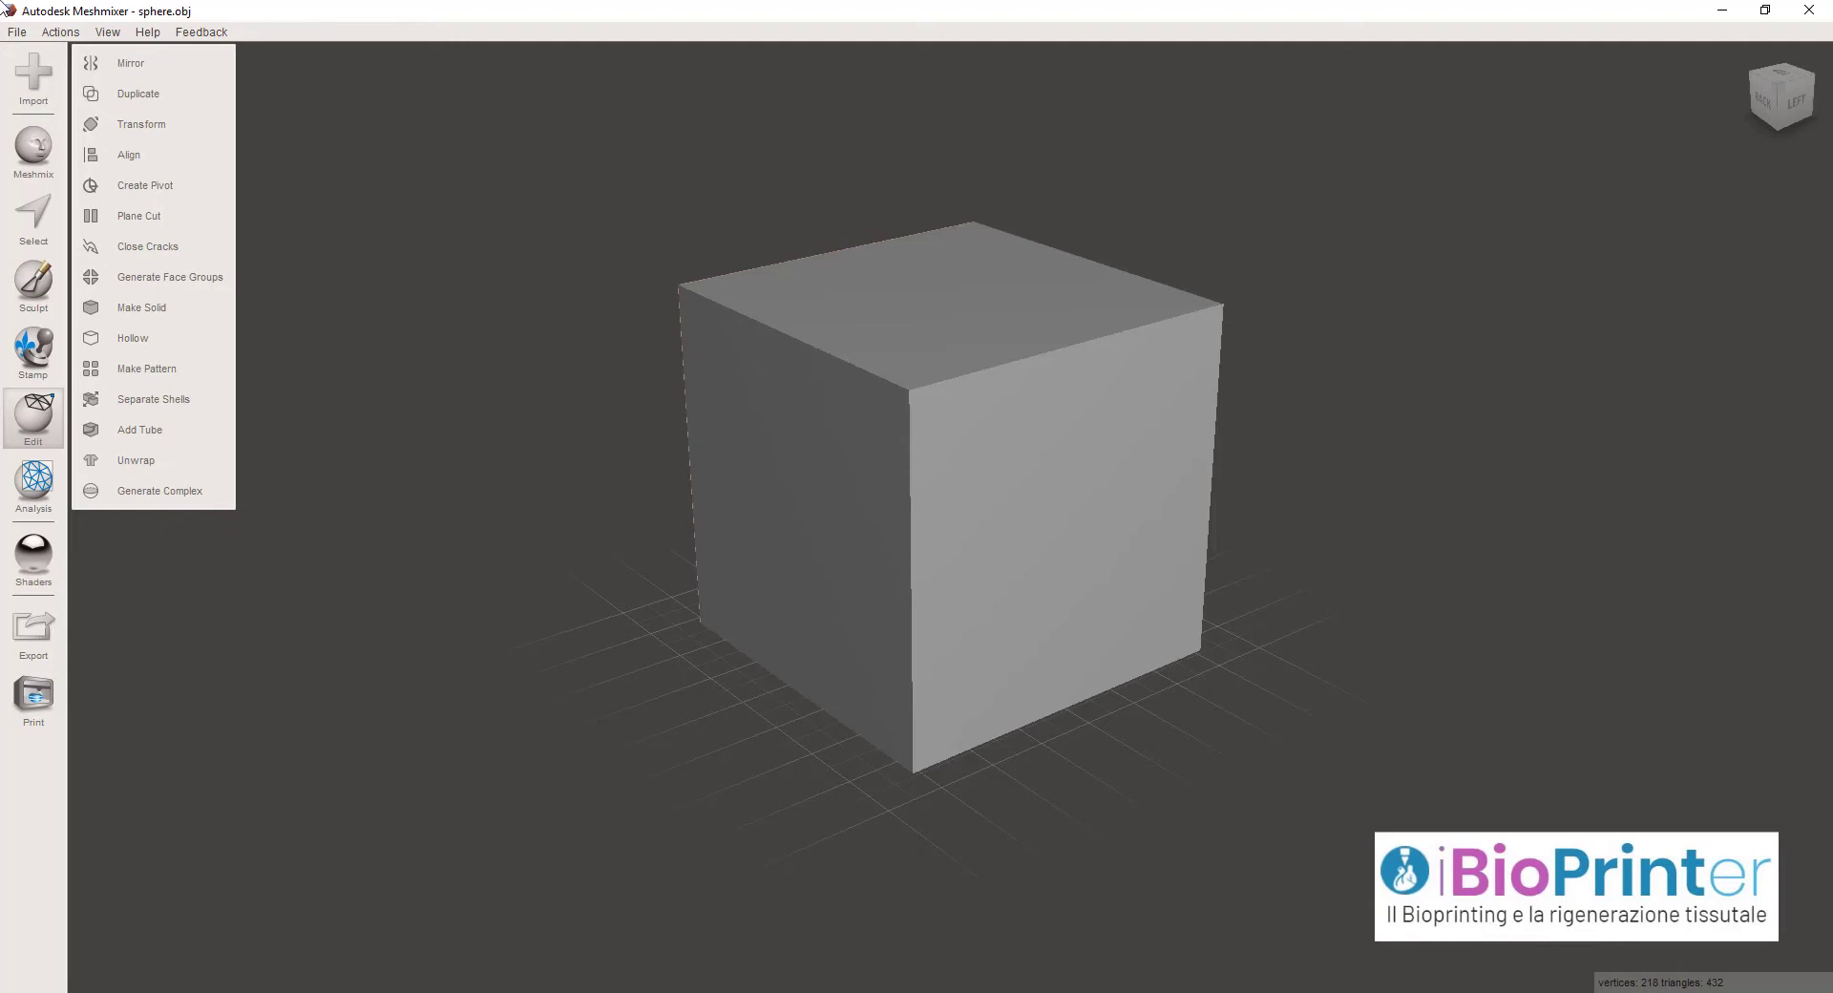
right_drag(966, 474, 1096, 466)
right_drag(877, 435, 1043, 418)
right_drag(896, 532, 825, 556)
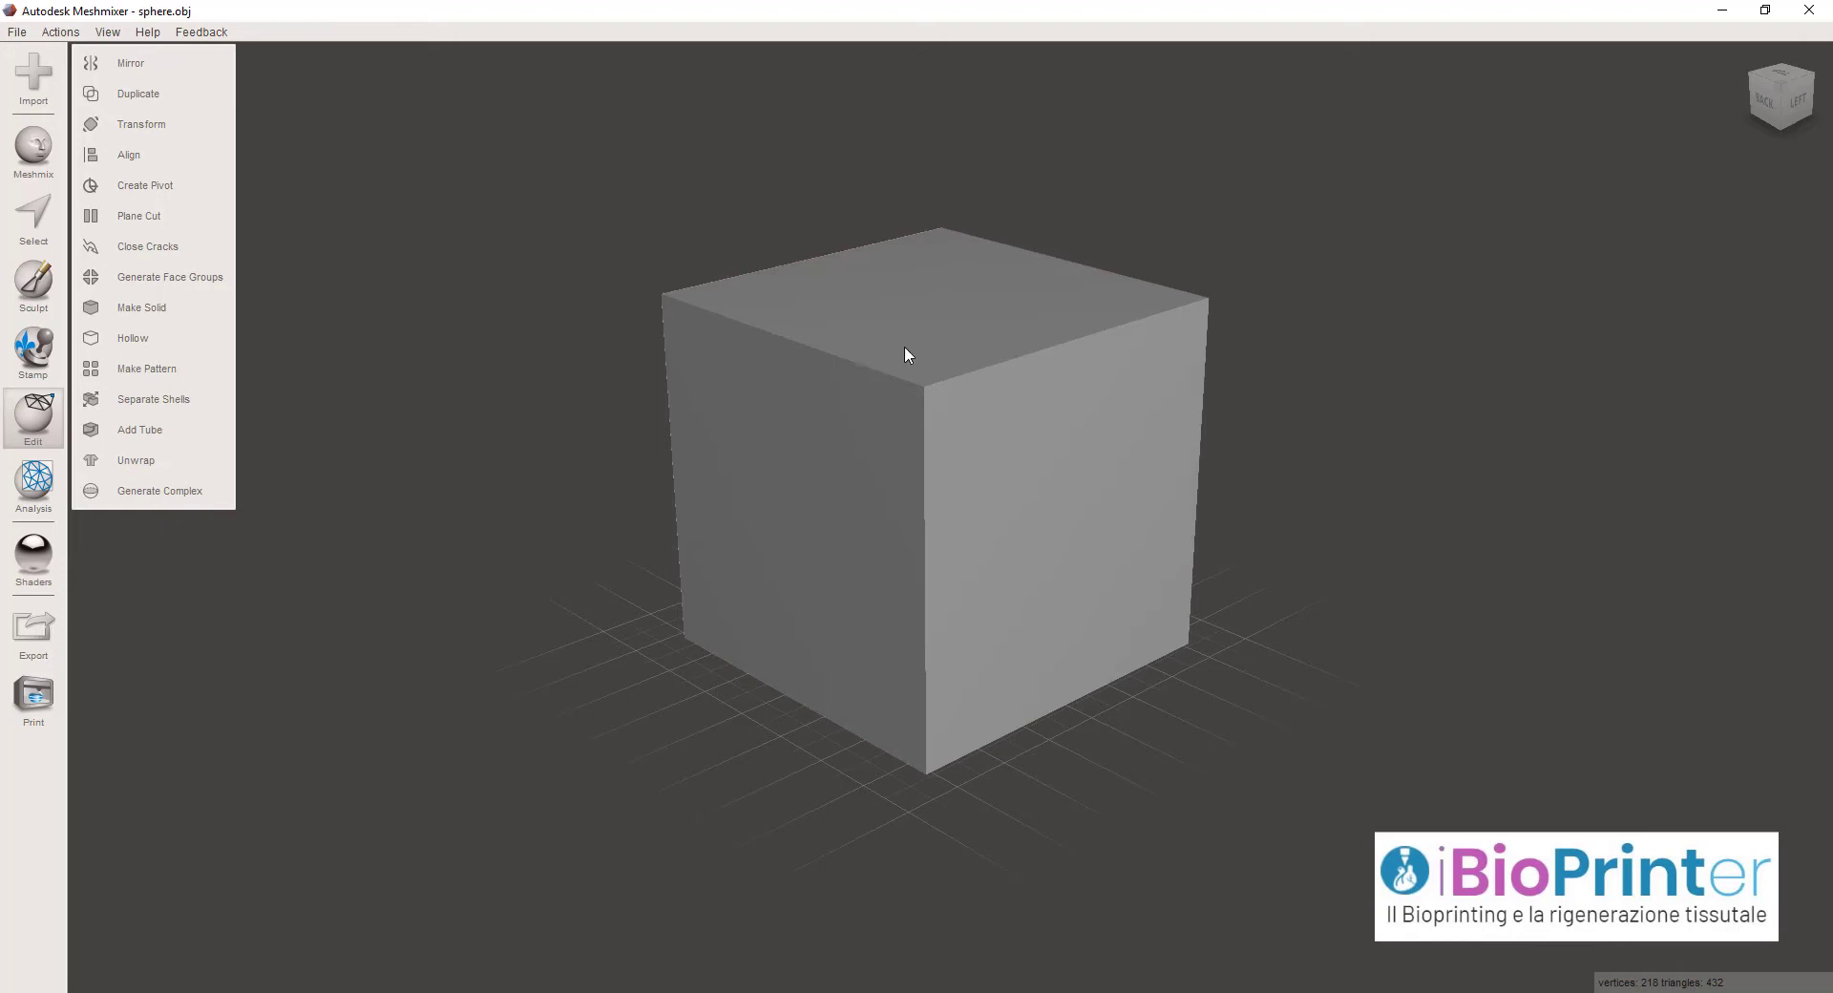
right_drag(908, 350, 862, 417)
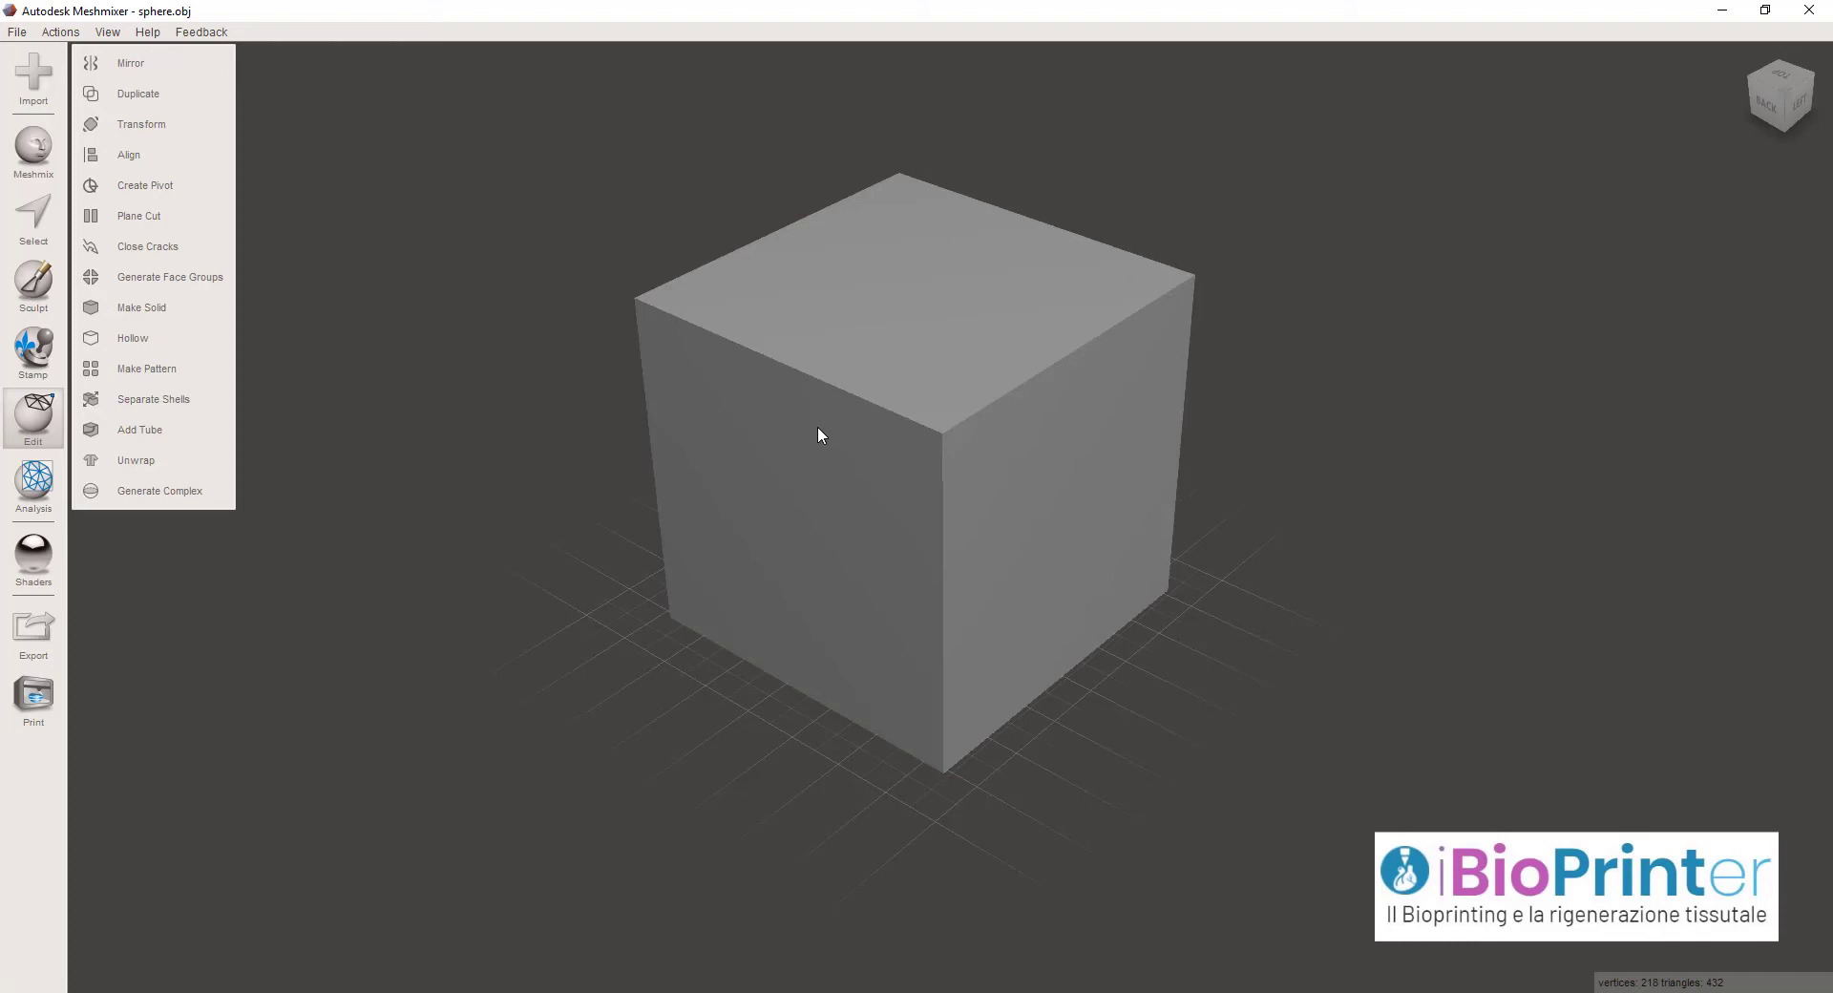
right_drag(806, 455, 850, 683)
right_drag(816, 582, 820, 482)
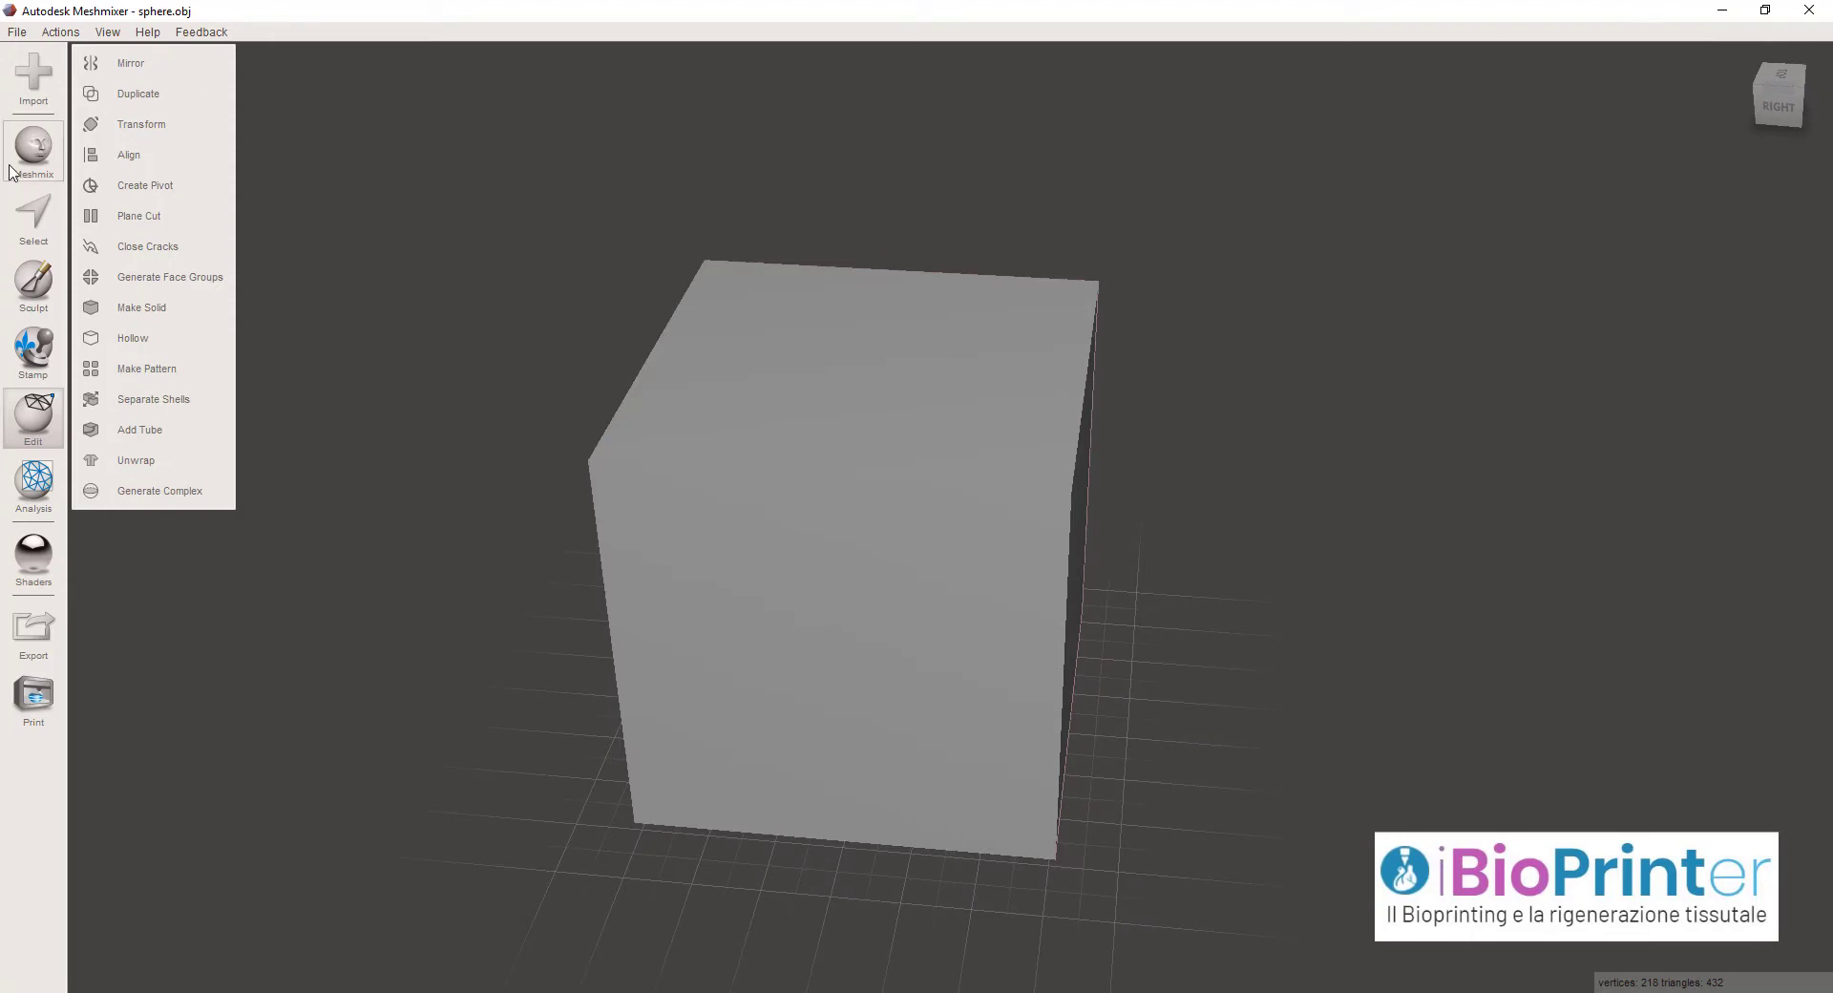
Try adding a second cube primitive beside the existing cube and delete it again
click(33, 150)
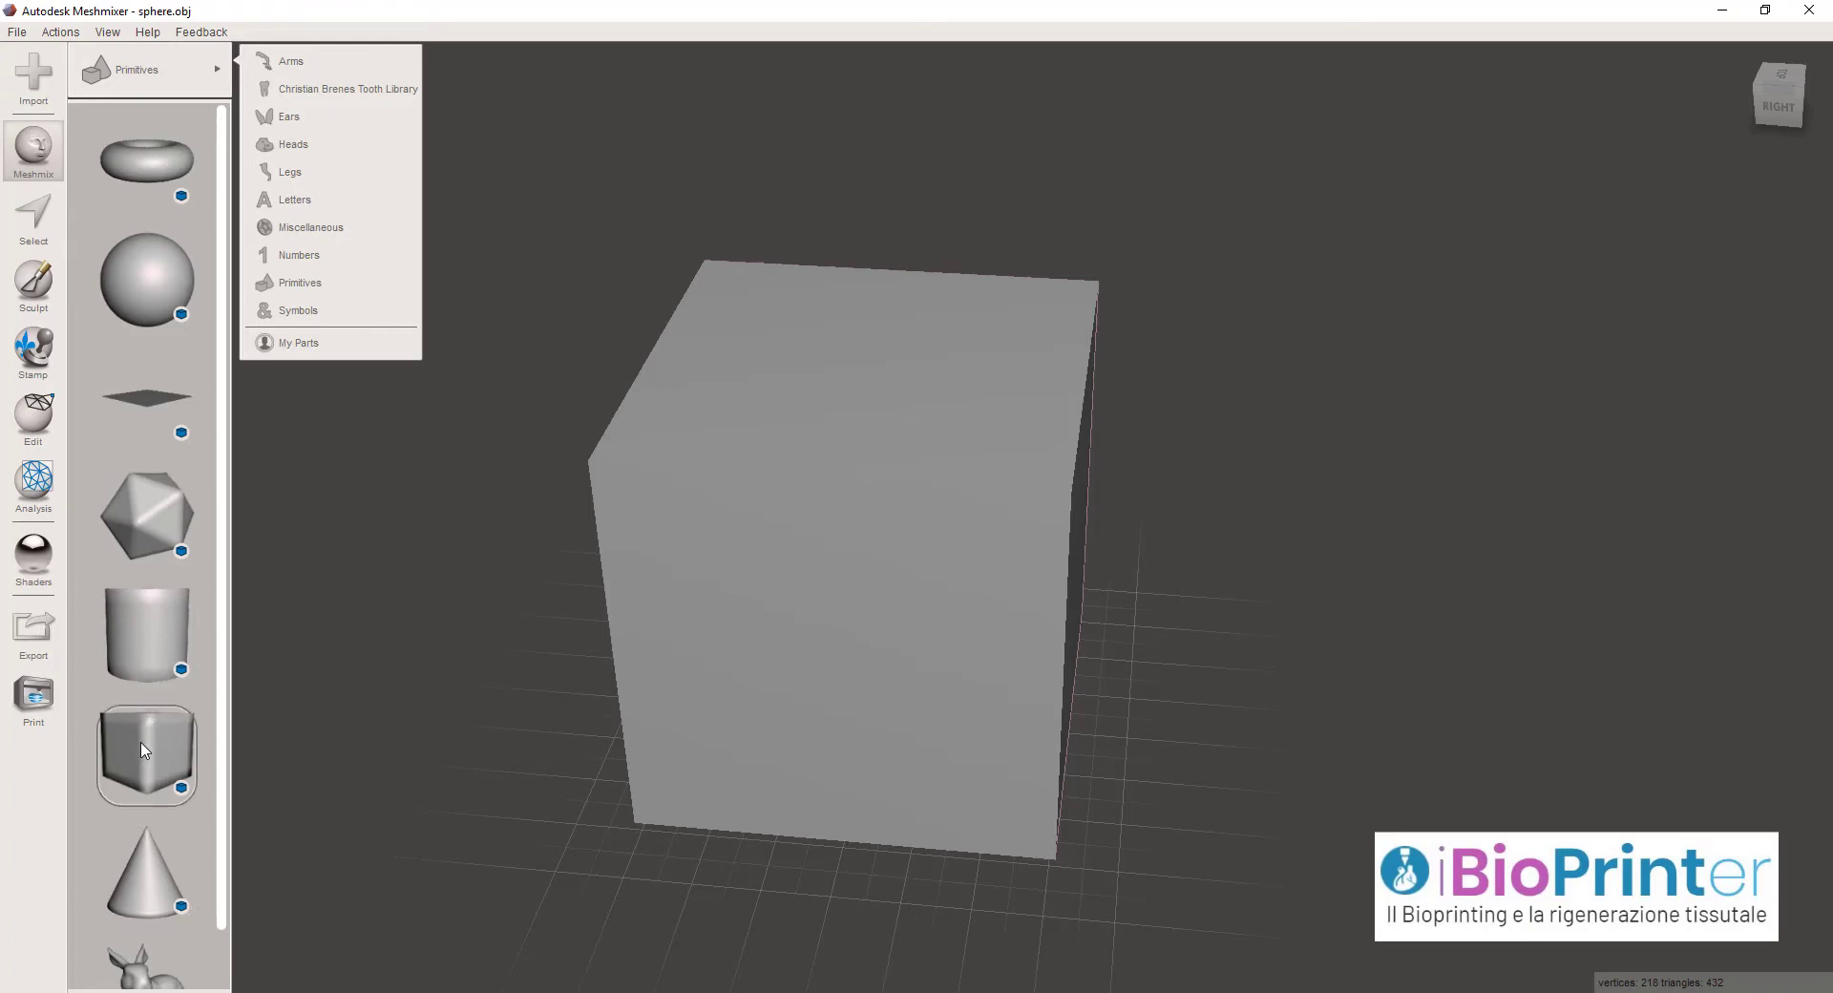
drag(145, 751, 1217, 625)
right_drag(1187, 679, 964, 654)
click(113, 488)
right_drag(1098, 621, 945, 524)
click(1057, 643)
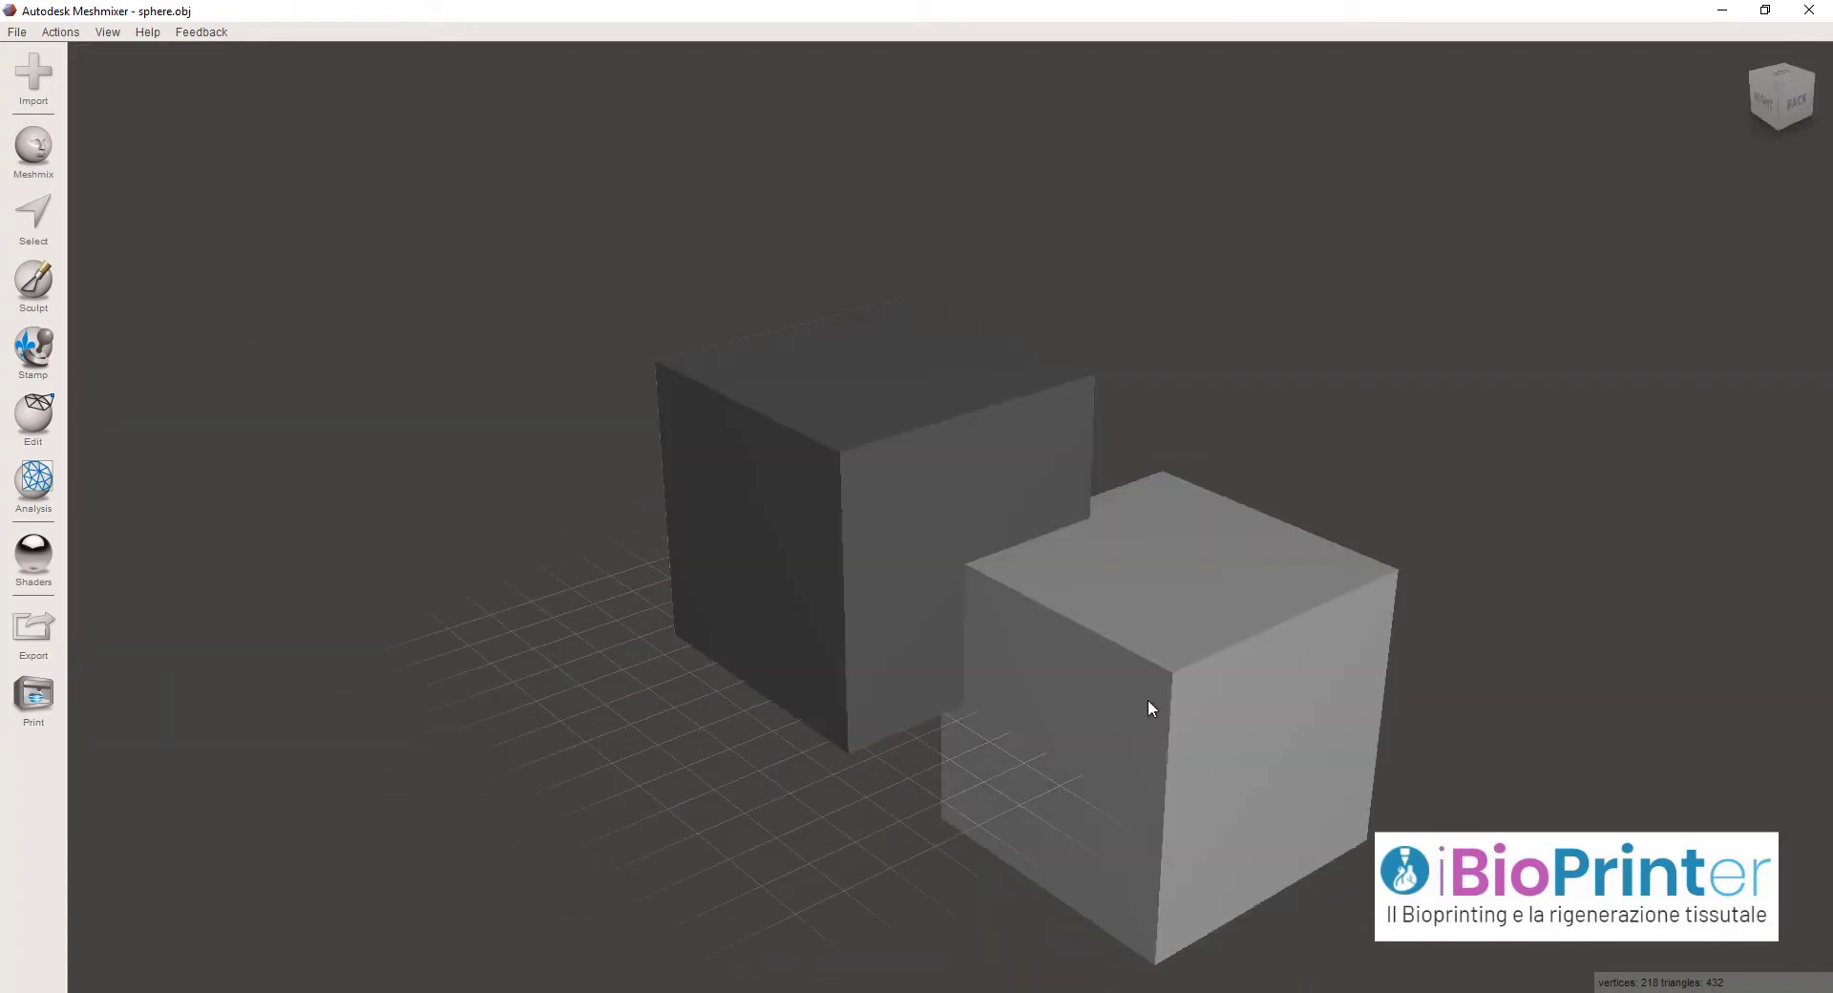
key(Delete)
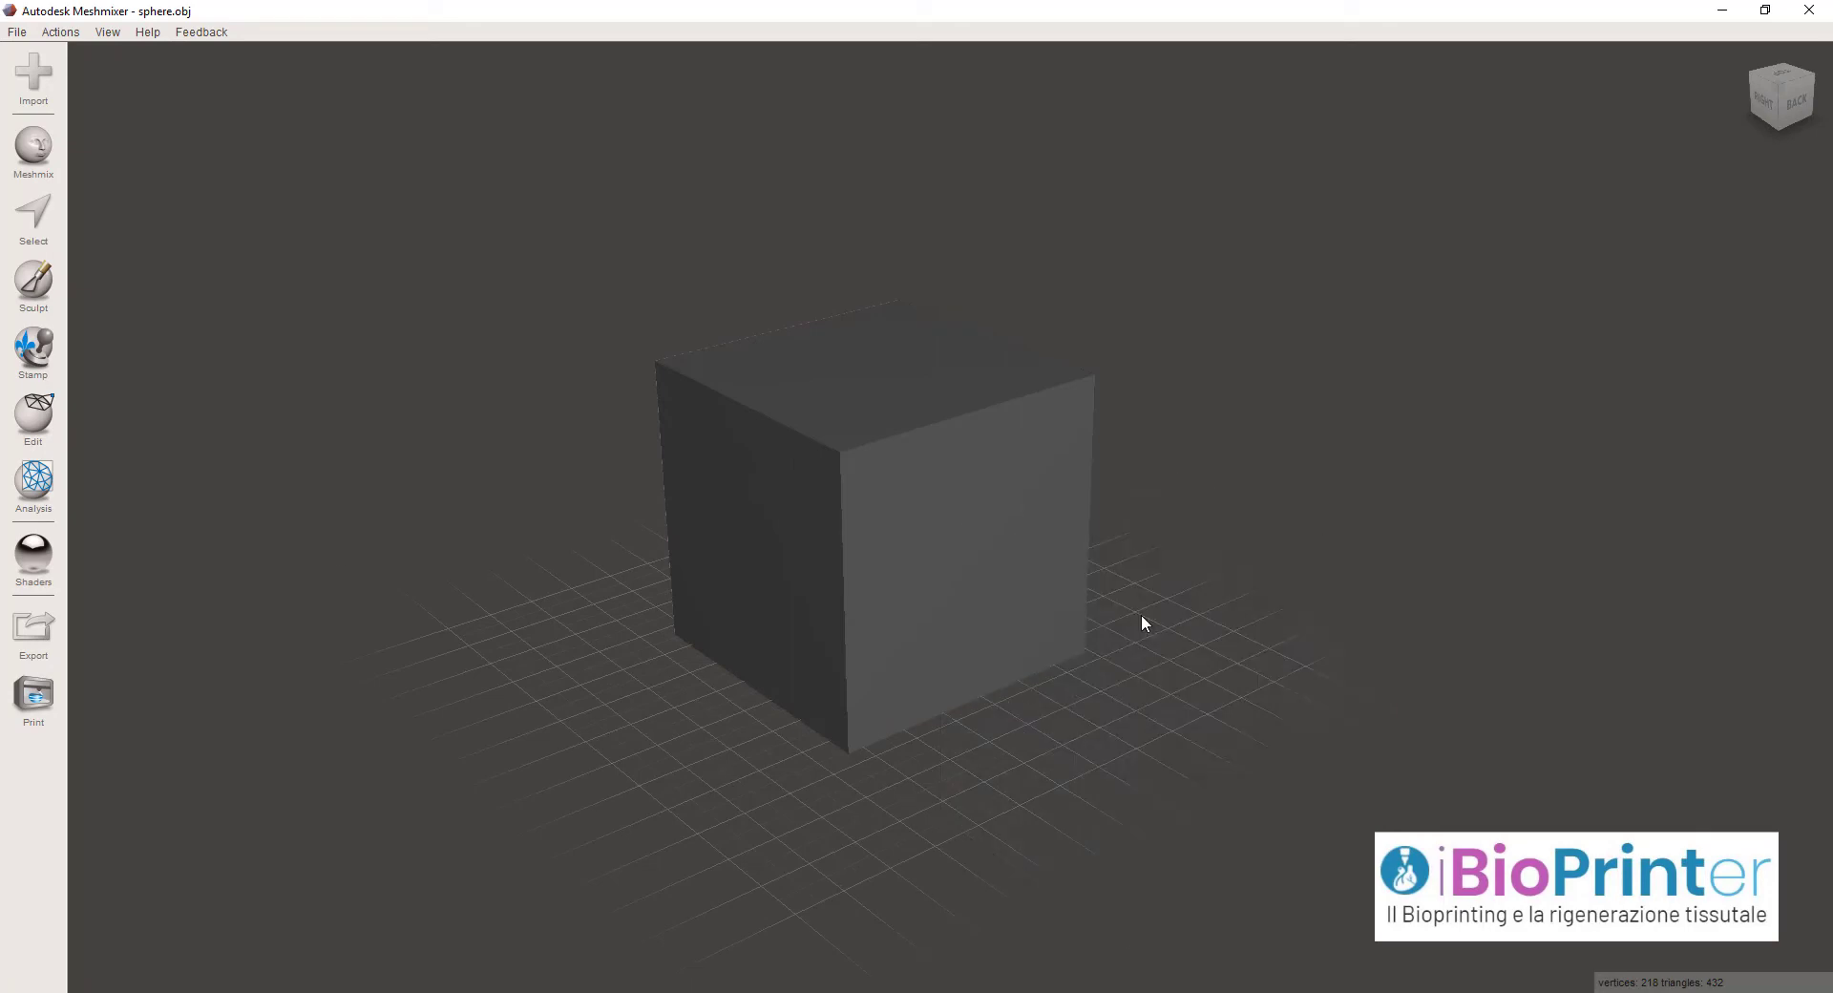
Start Make Pattern on the cube and preview the Edges pattern type
right_drag(1134, 622, 785, 580)
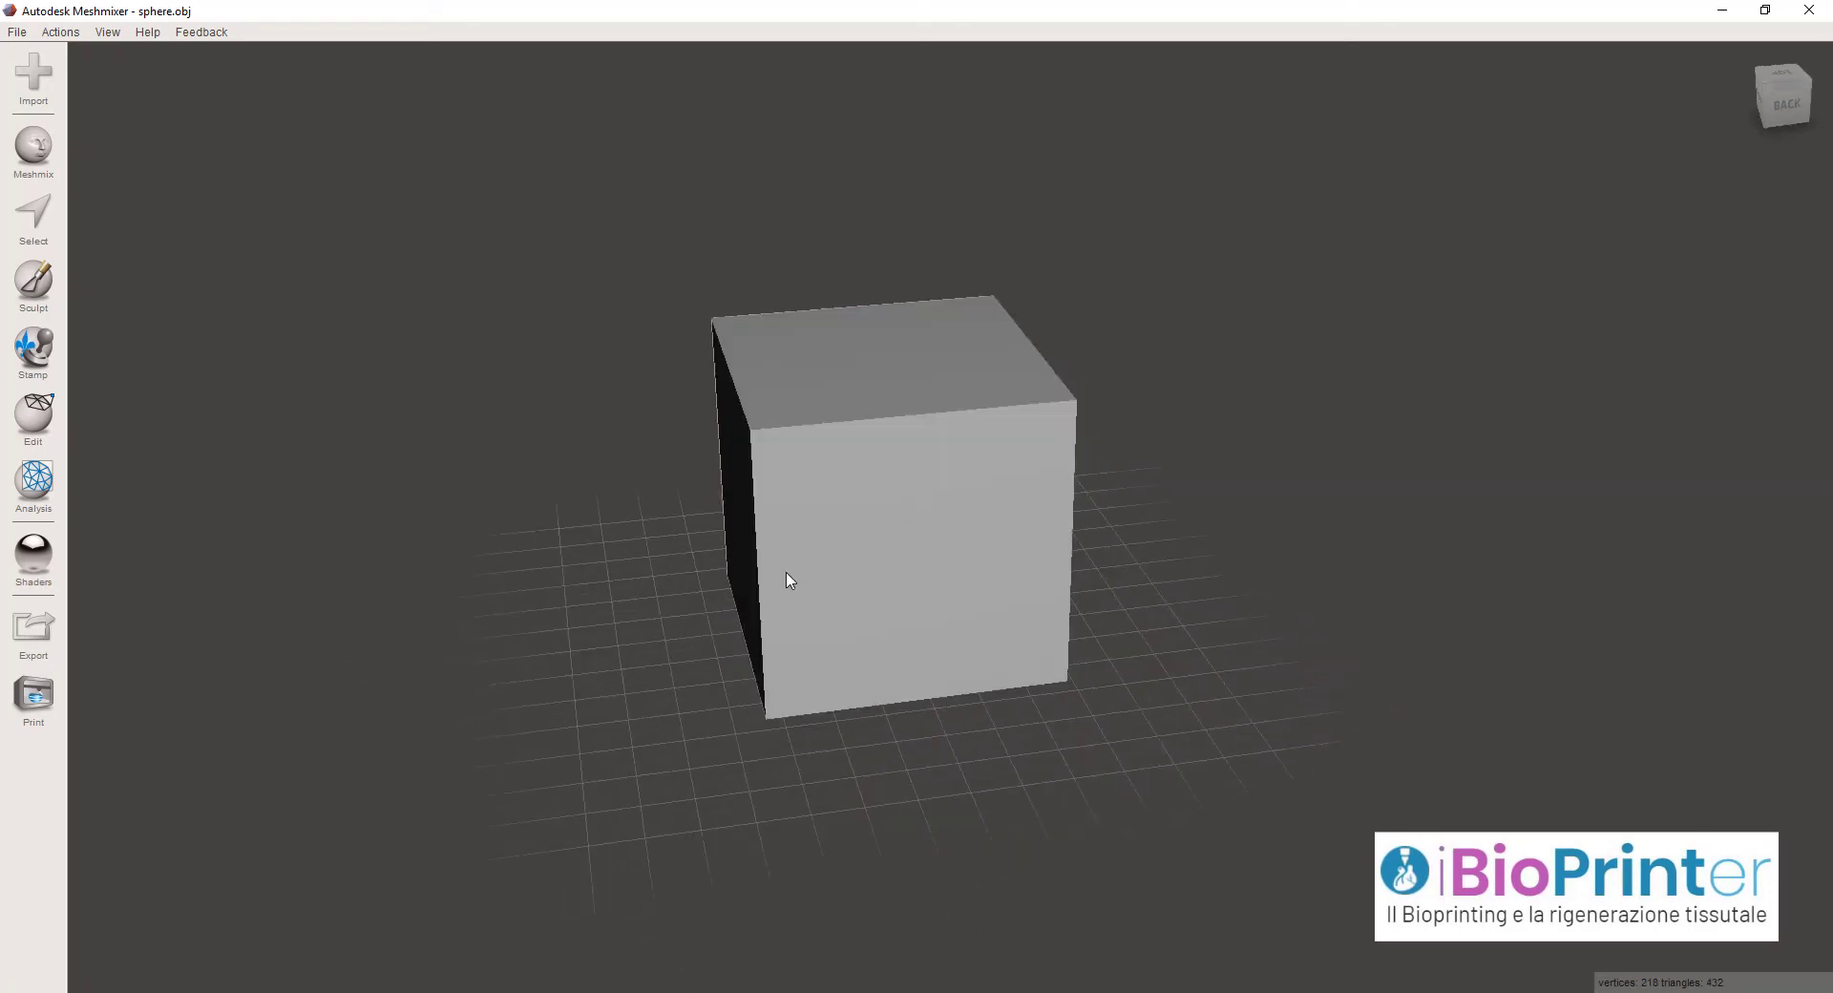
click(27, 411)
click(135, 370)
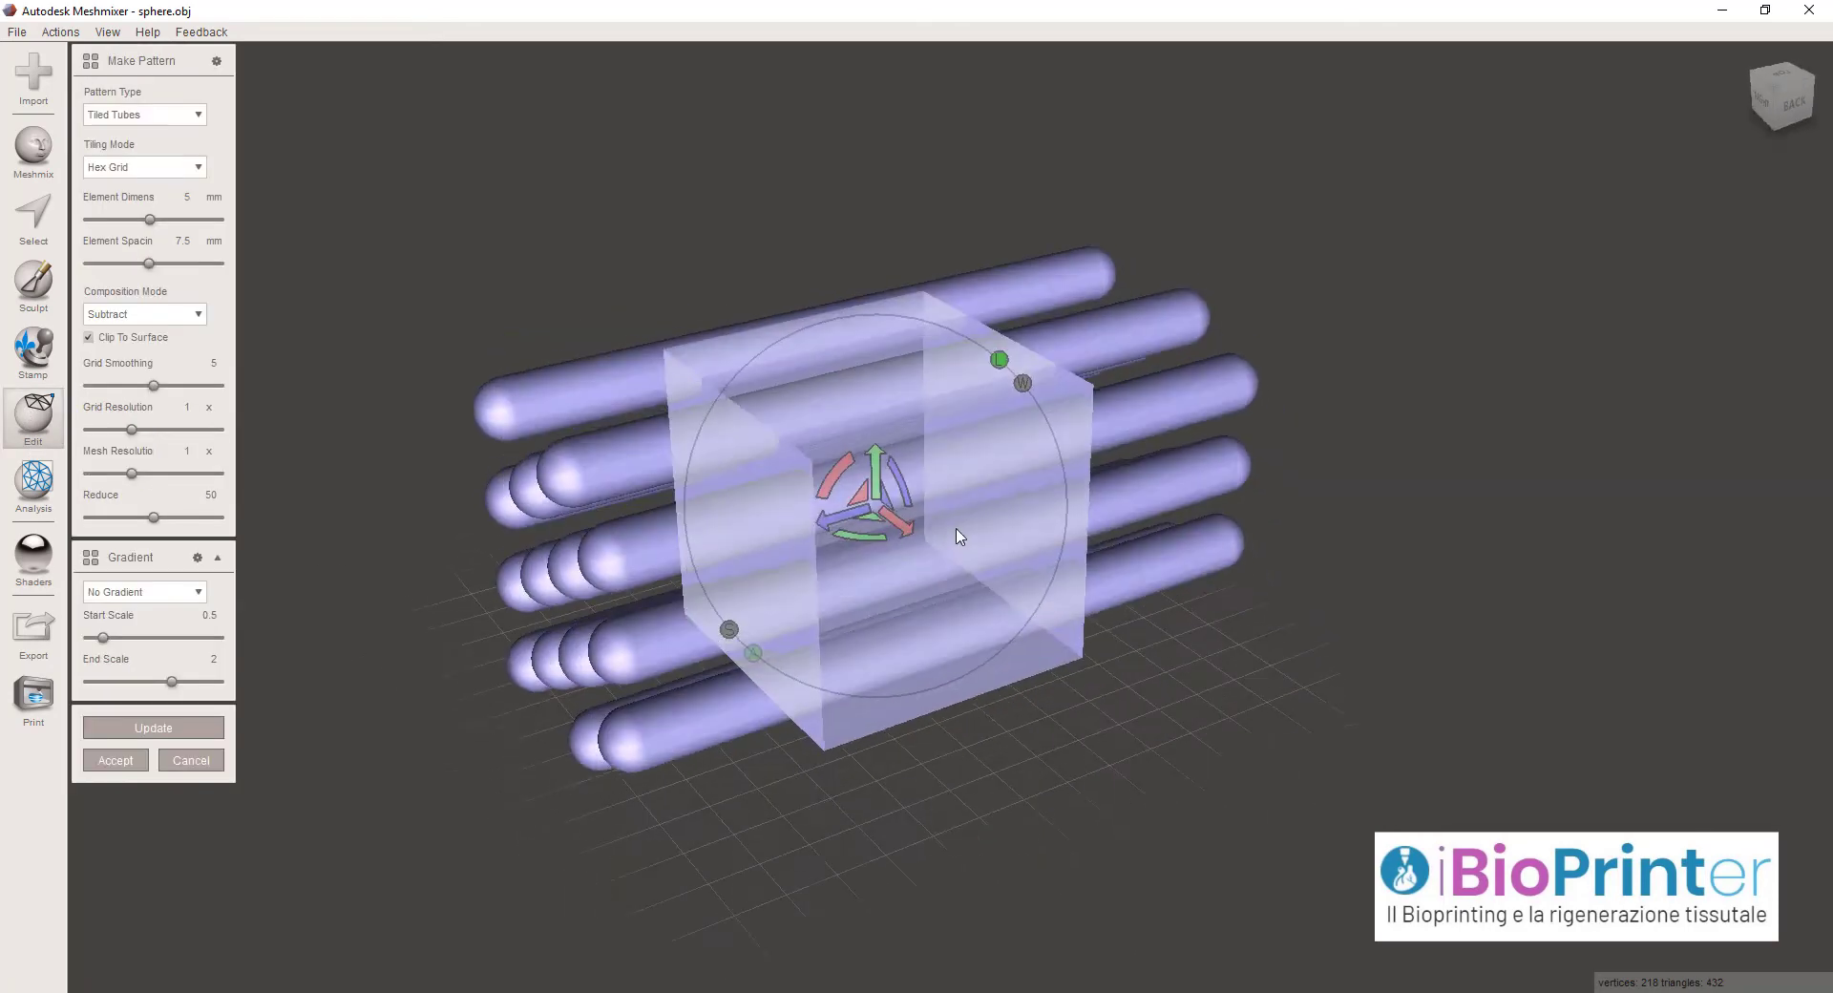
click(136, 113)
click(138, 142)
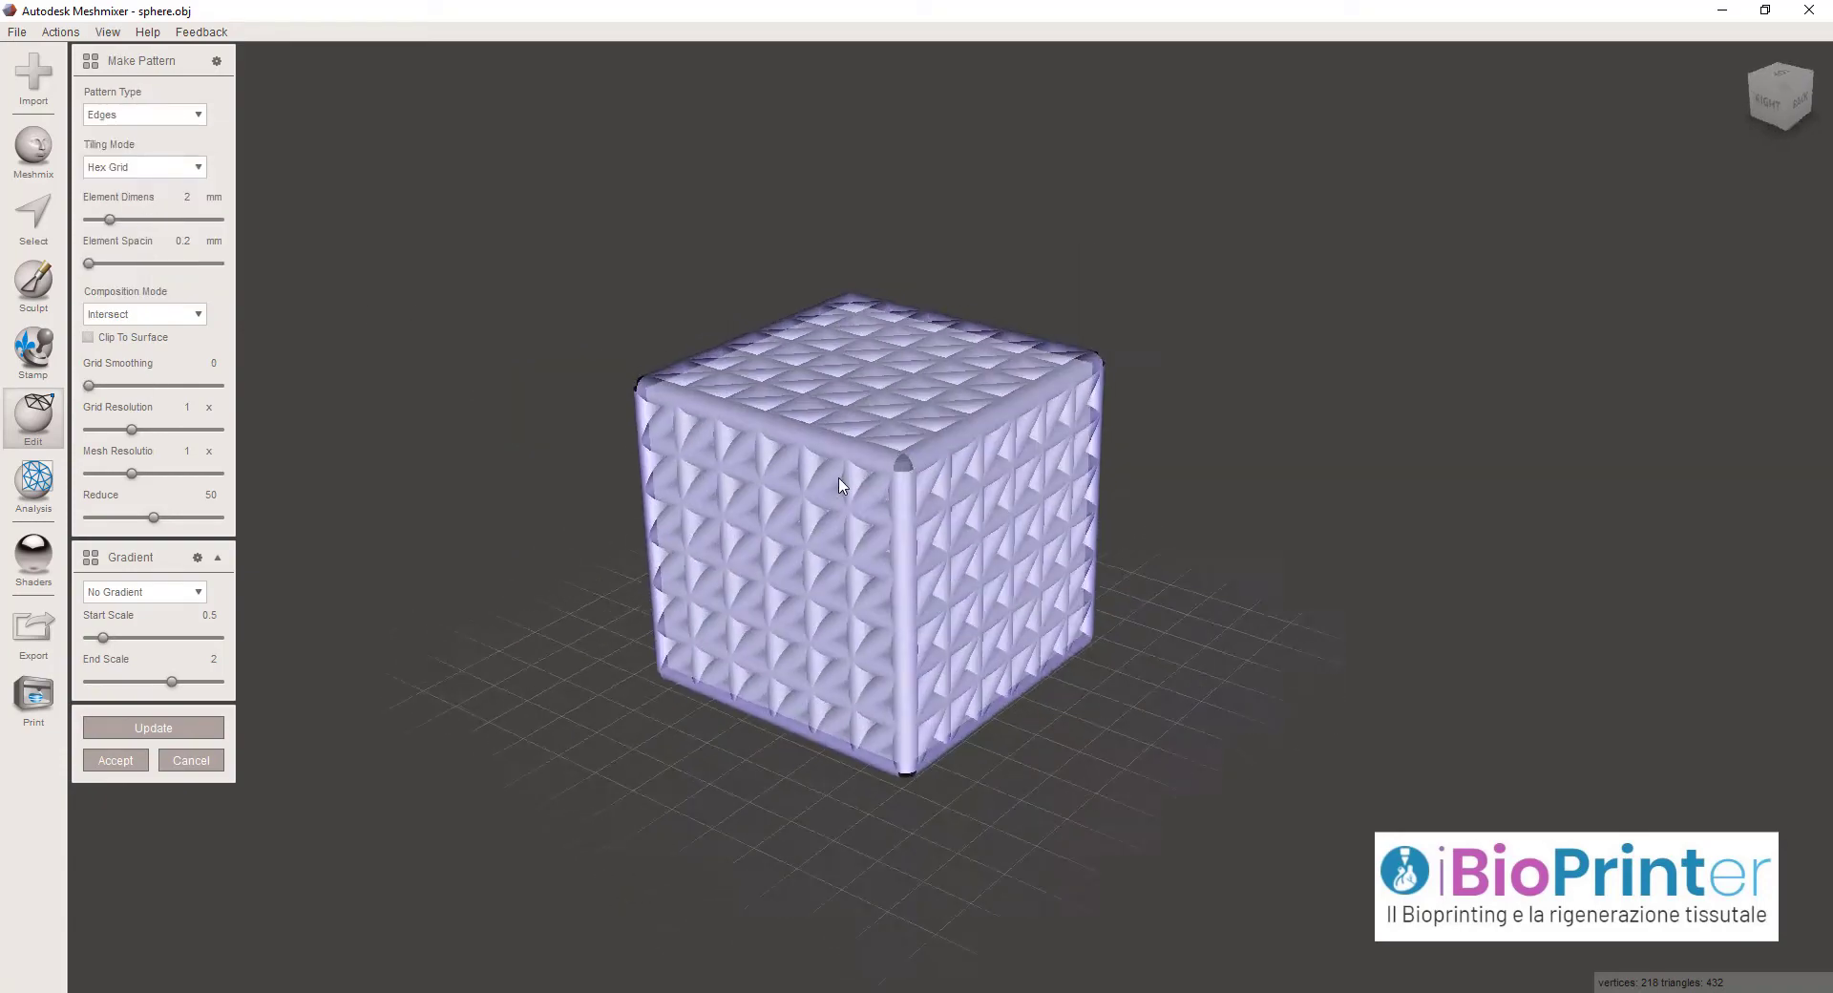
scroll(850, 483, up, 10)
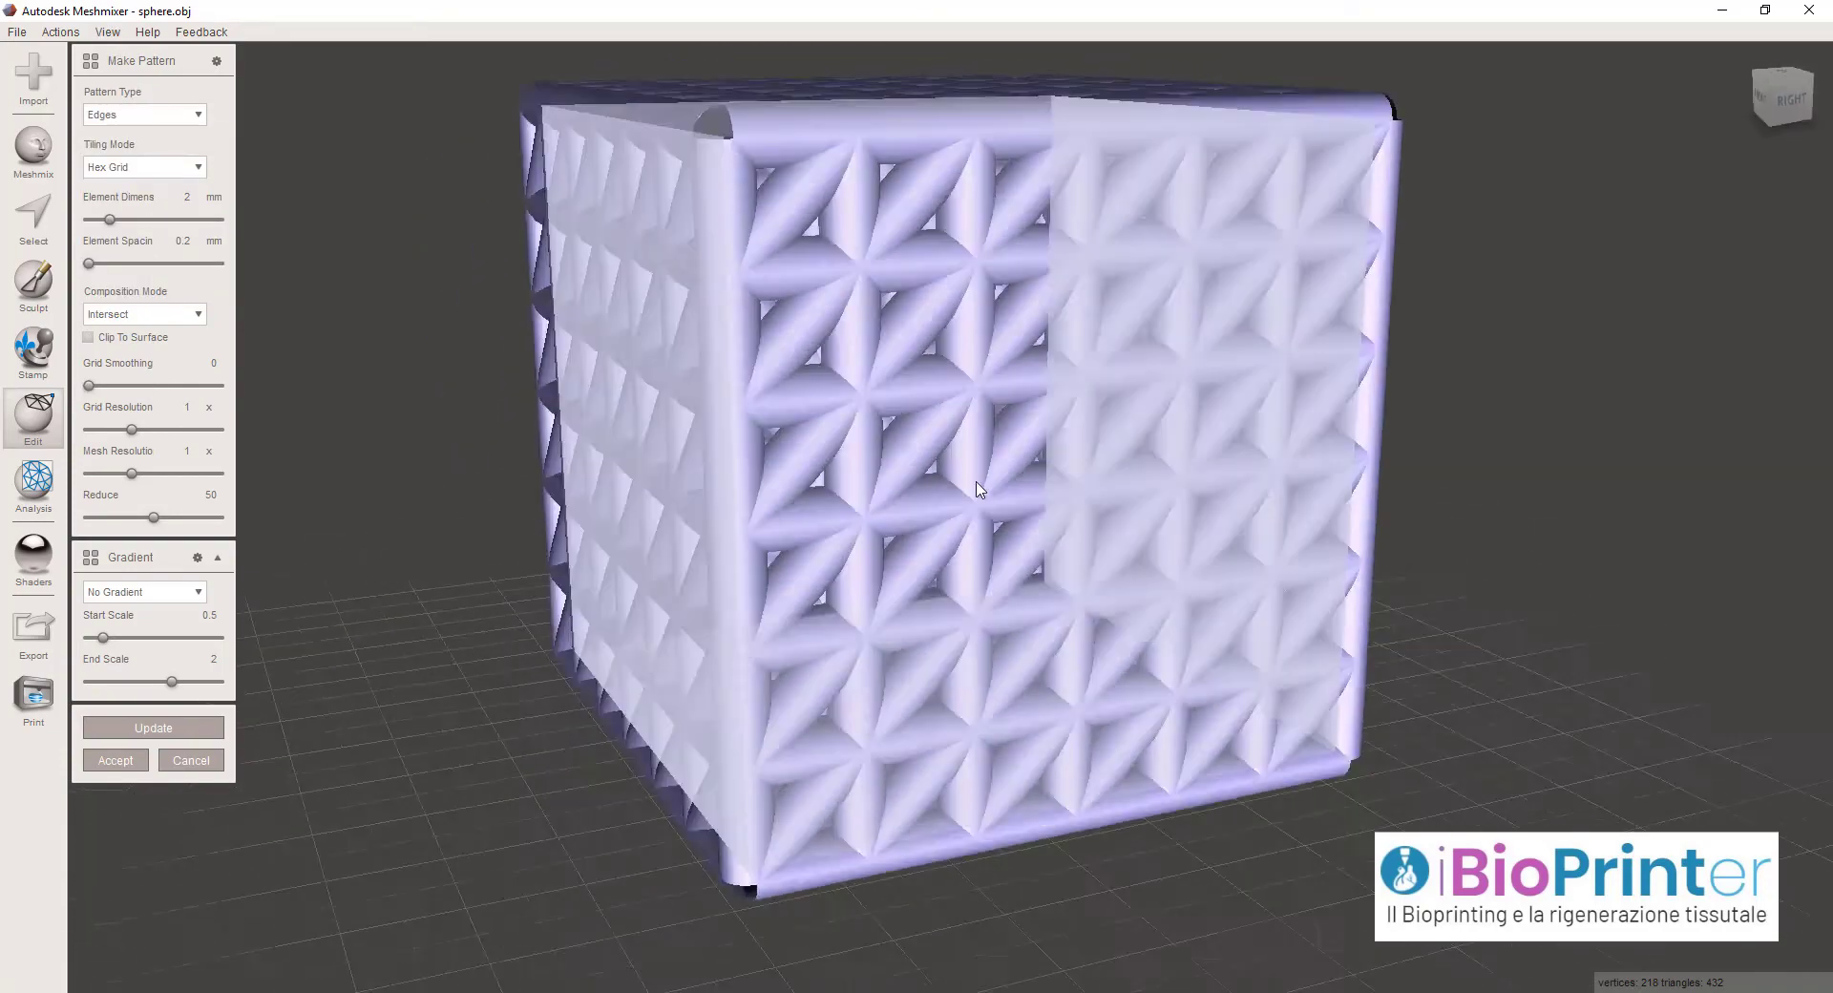
right_drag(976, 490, 1152, 539)
scroll(745, 489, down, 3)
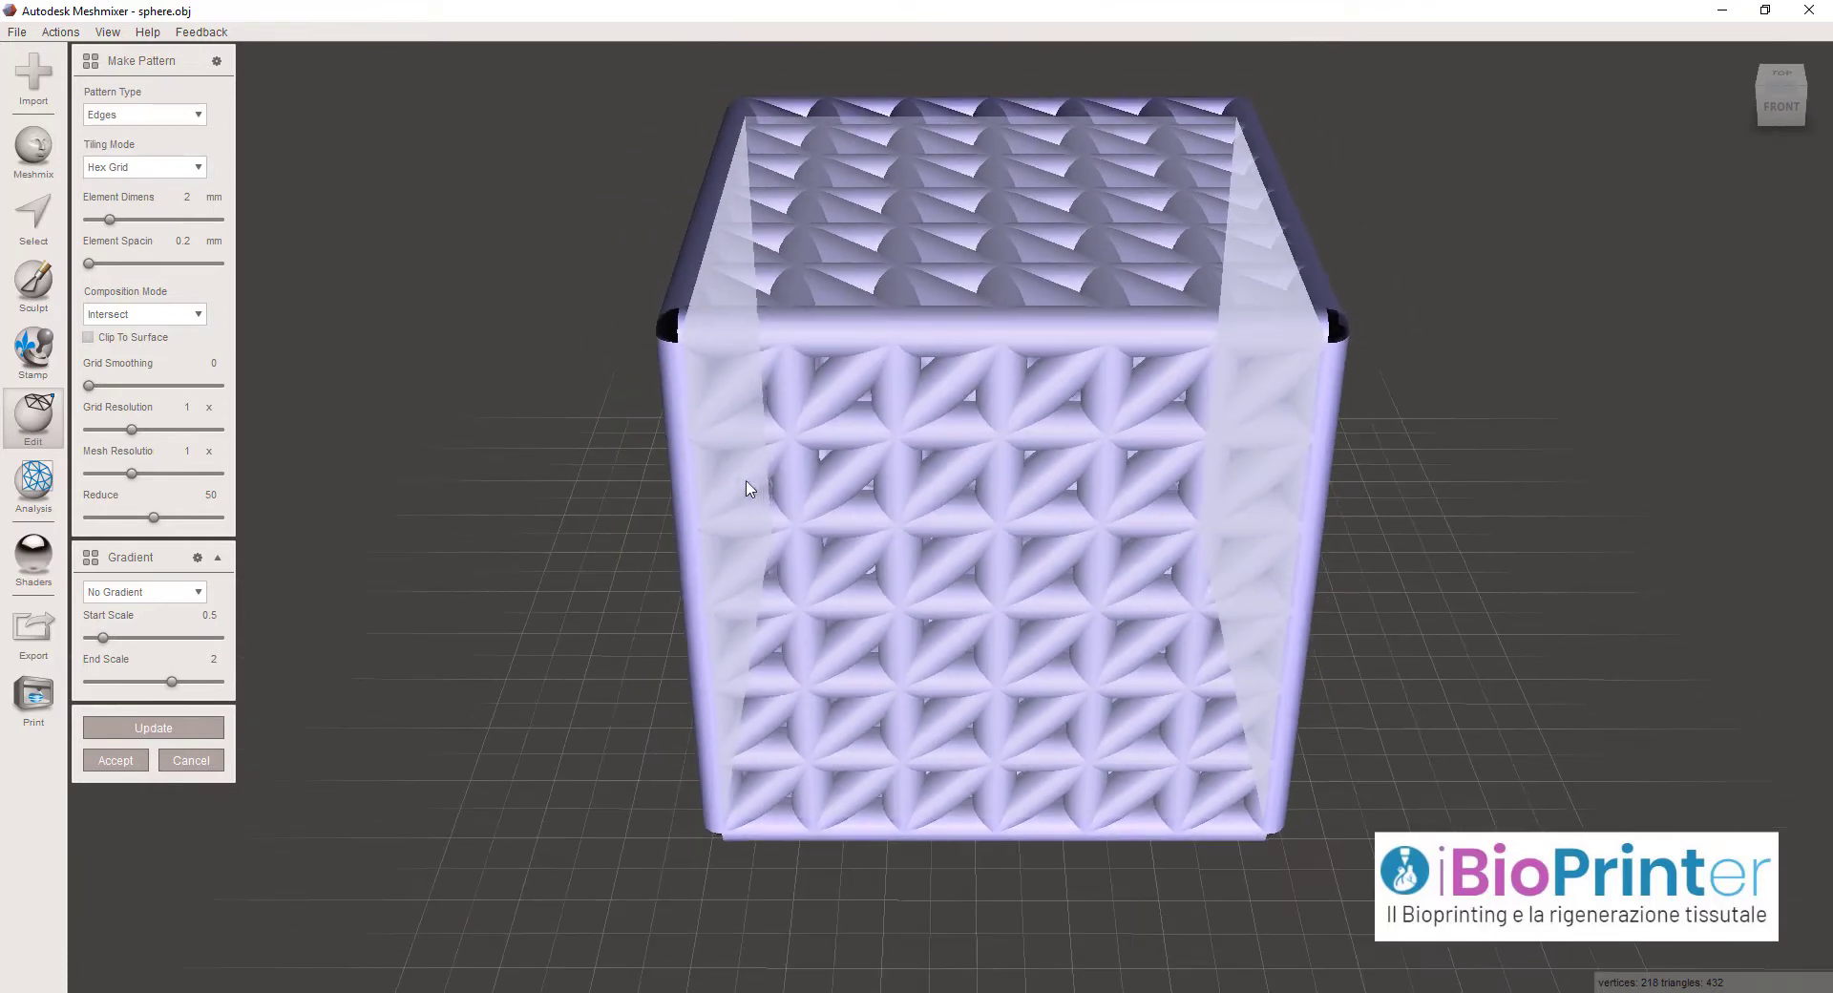
Change the pattern type to Lattice with an element dimension of 2.359 mm and an element spacing of 3.739 mm
click(142, 115)
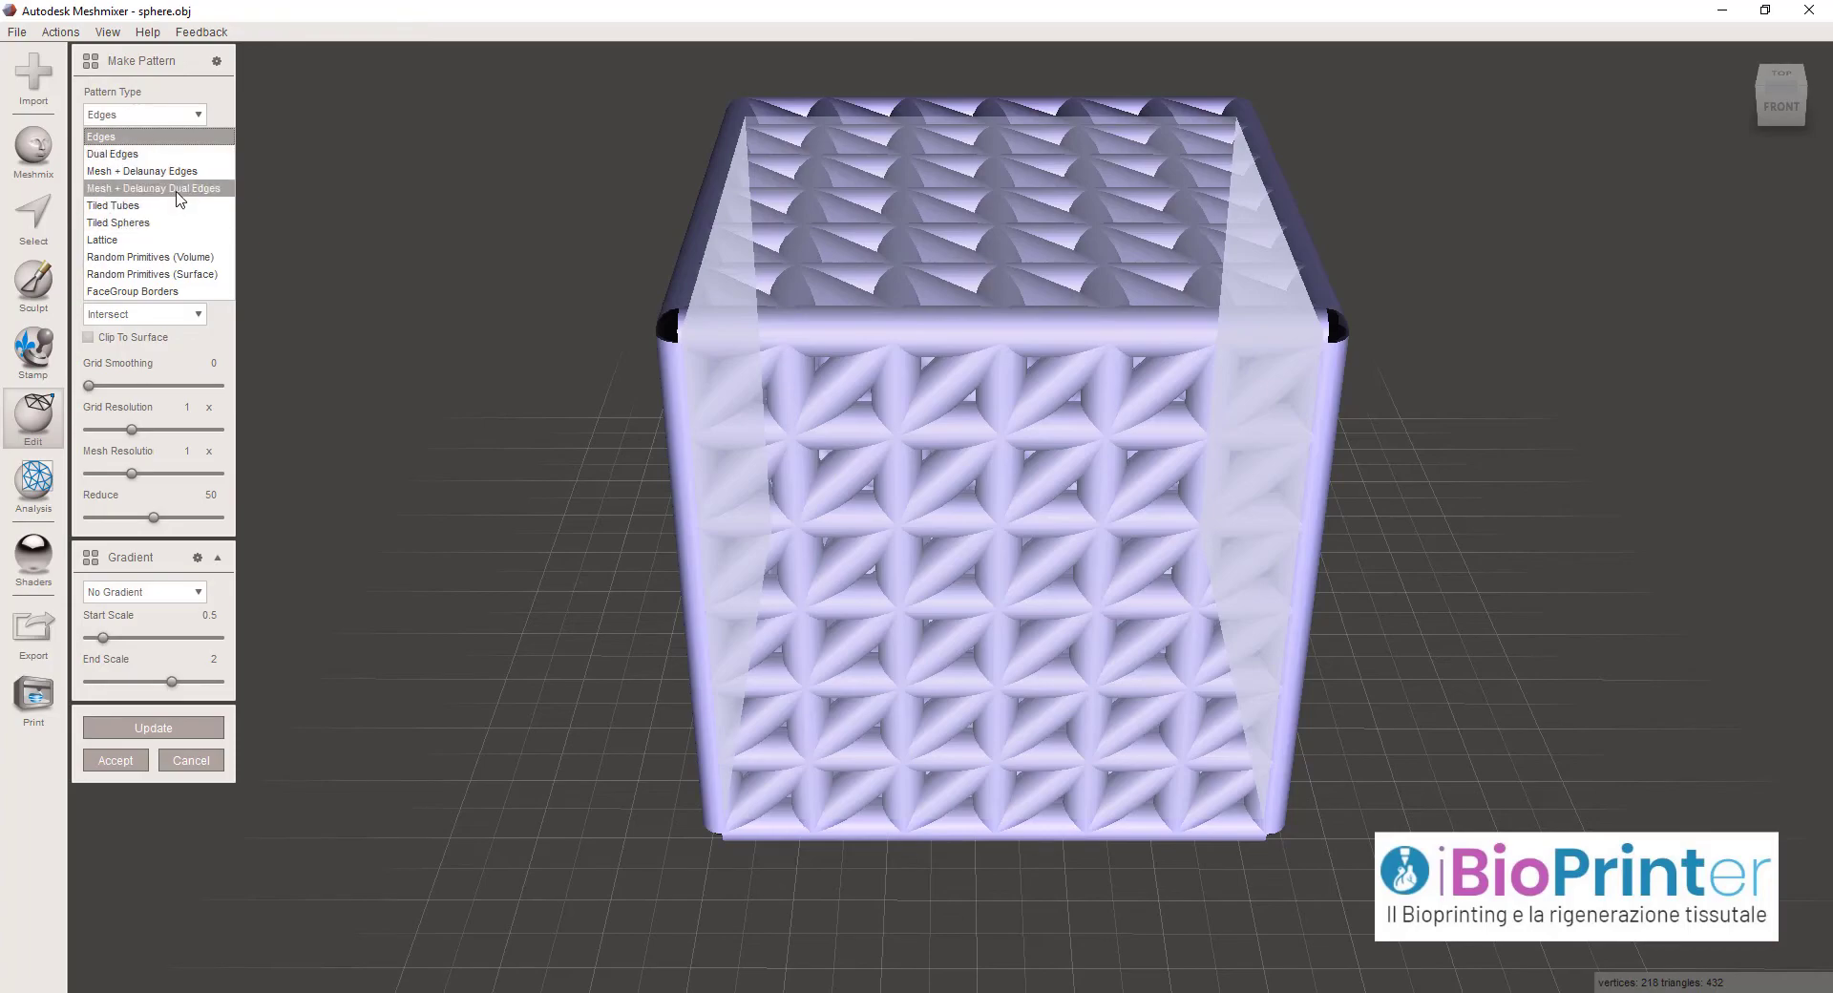
click(159, 242)
right_drag(898, 321, 717, 310)
mouse_move(110, 220)
mouse_down()
mouse_move(134, 222)
mouse_move(115, 222)
mouse_up()
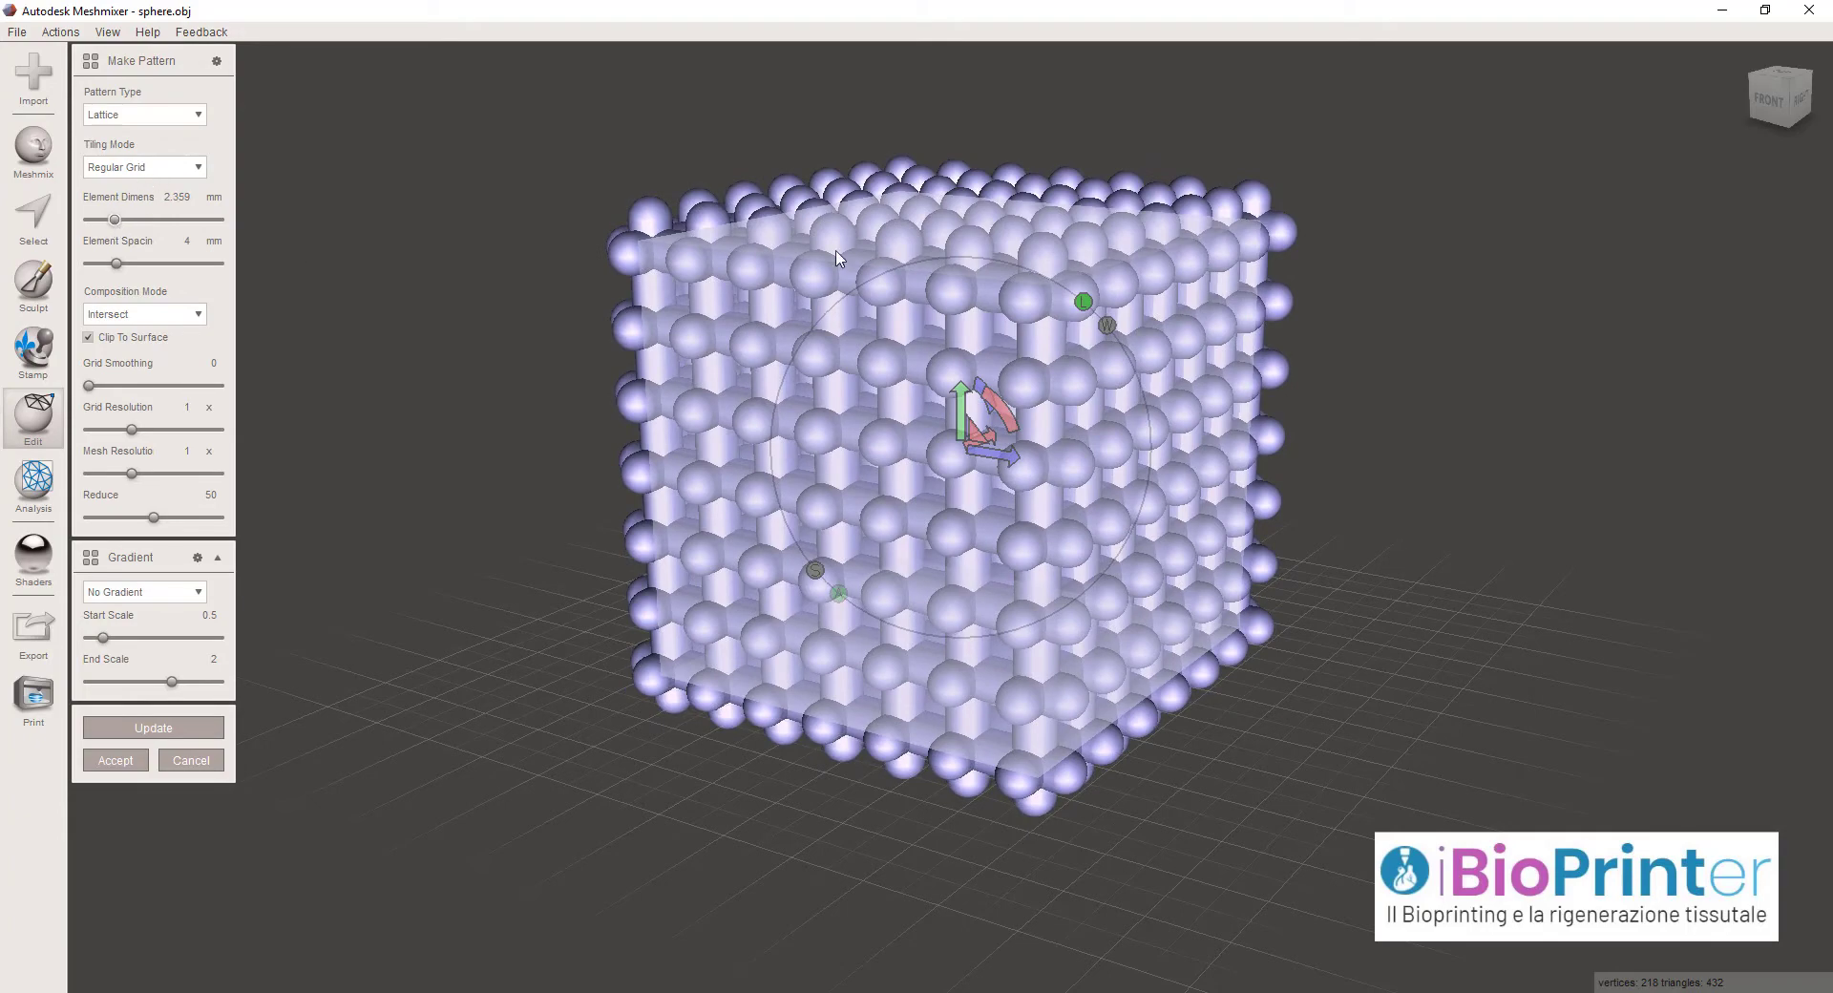
right_drag(850, 259, 878, 270)
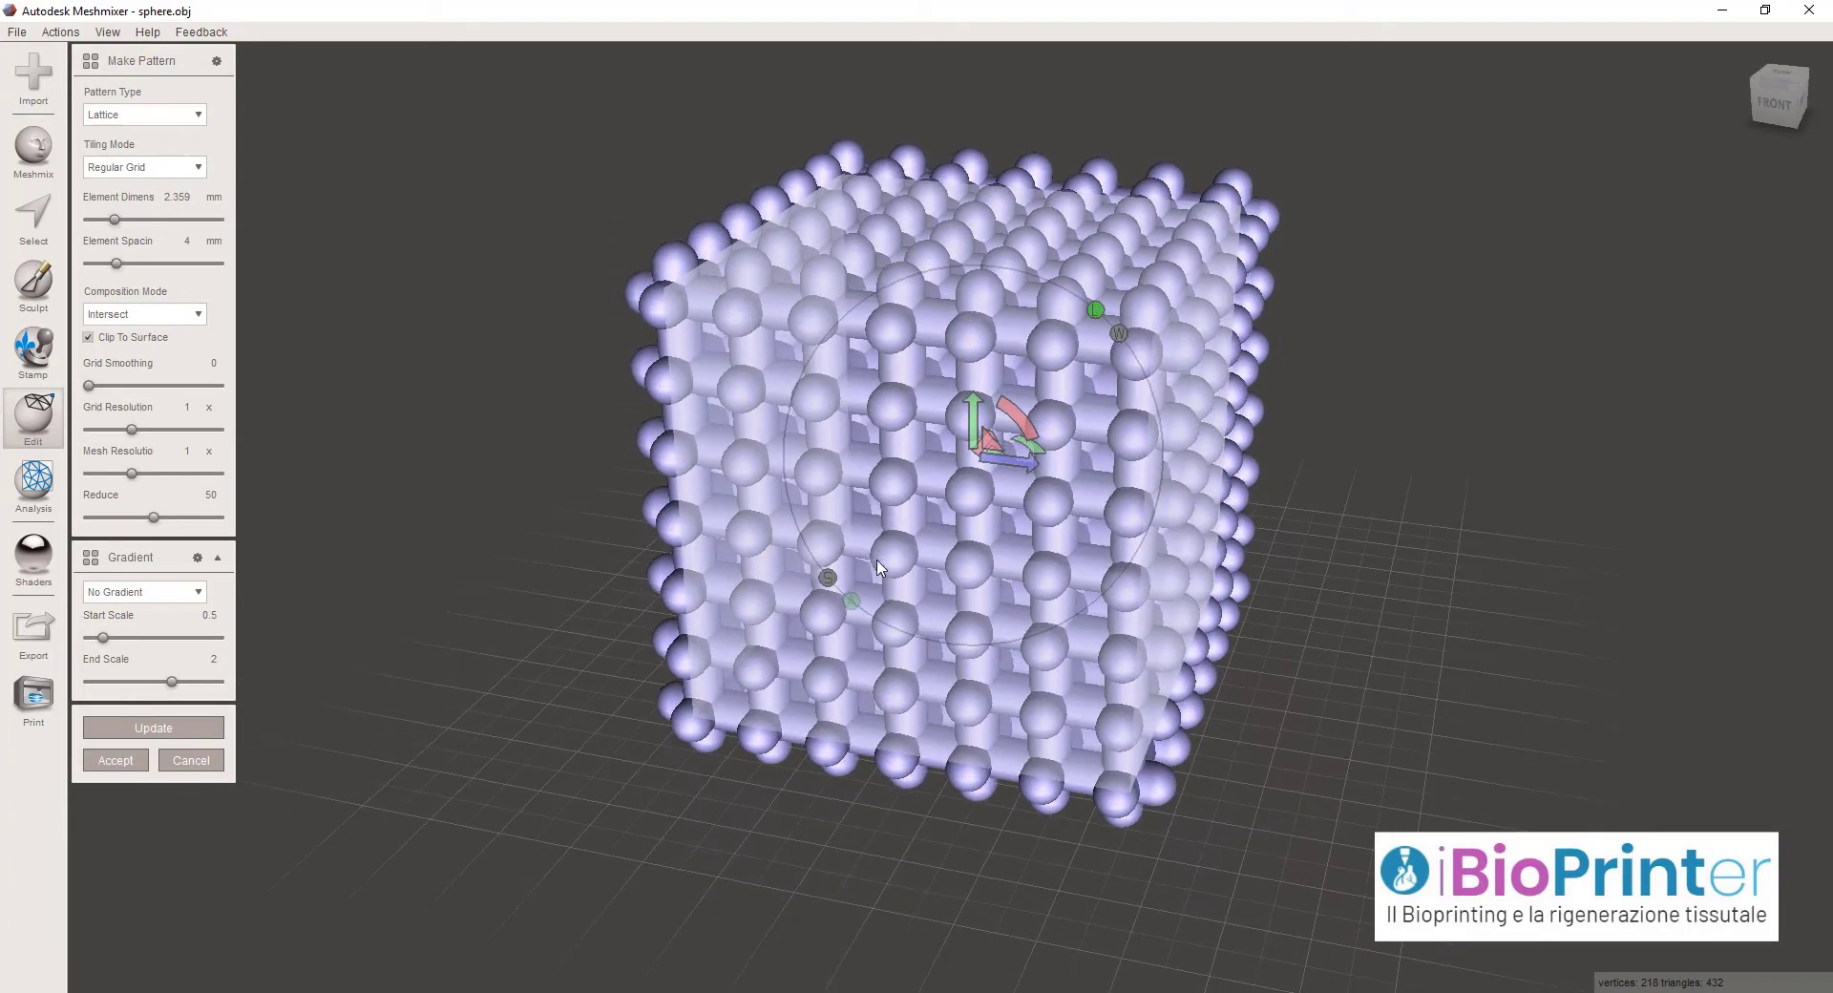
drag(117, 265, 114, 264)
right_drag(1138, 649, 739, 704)
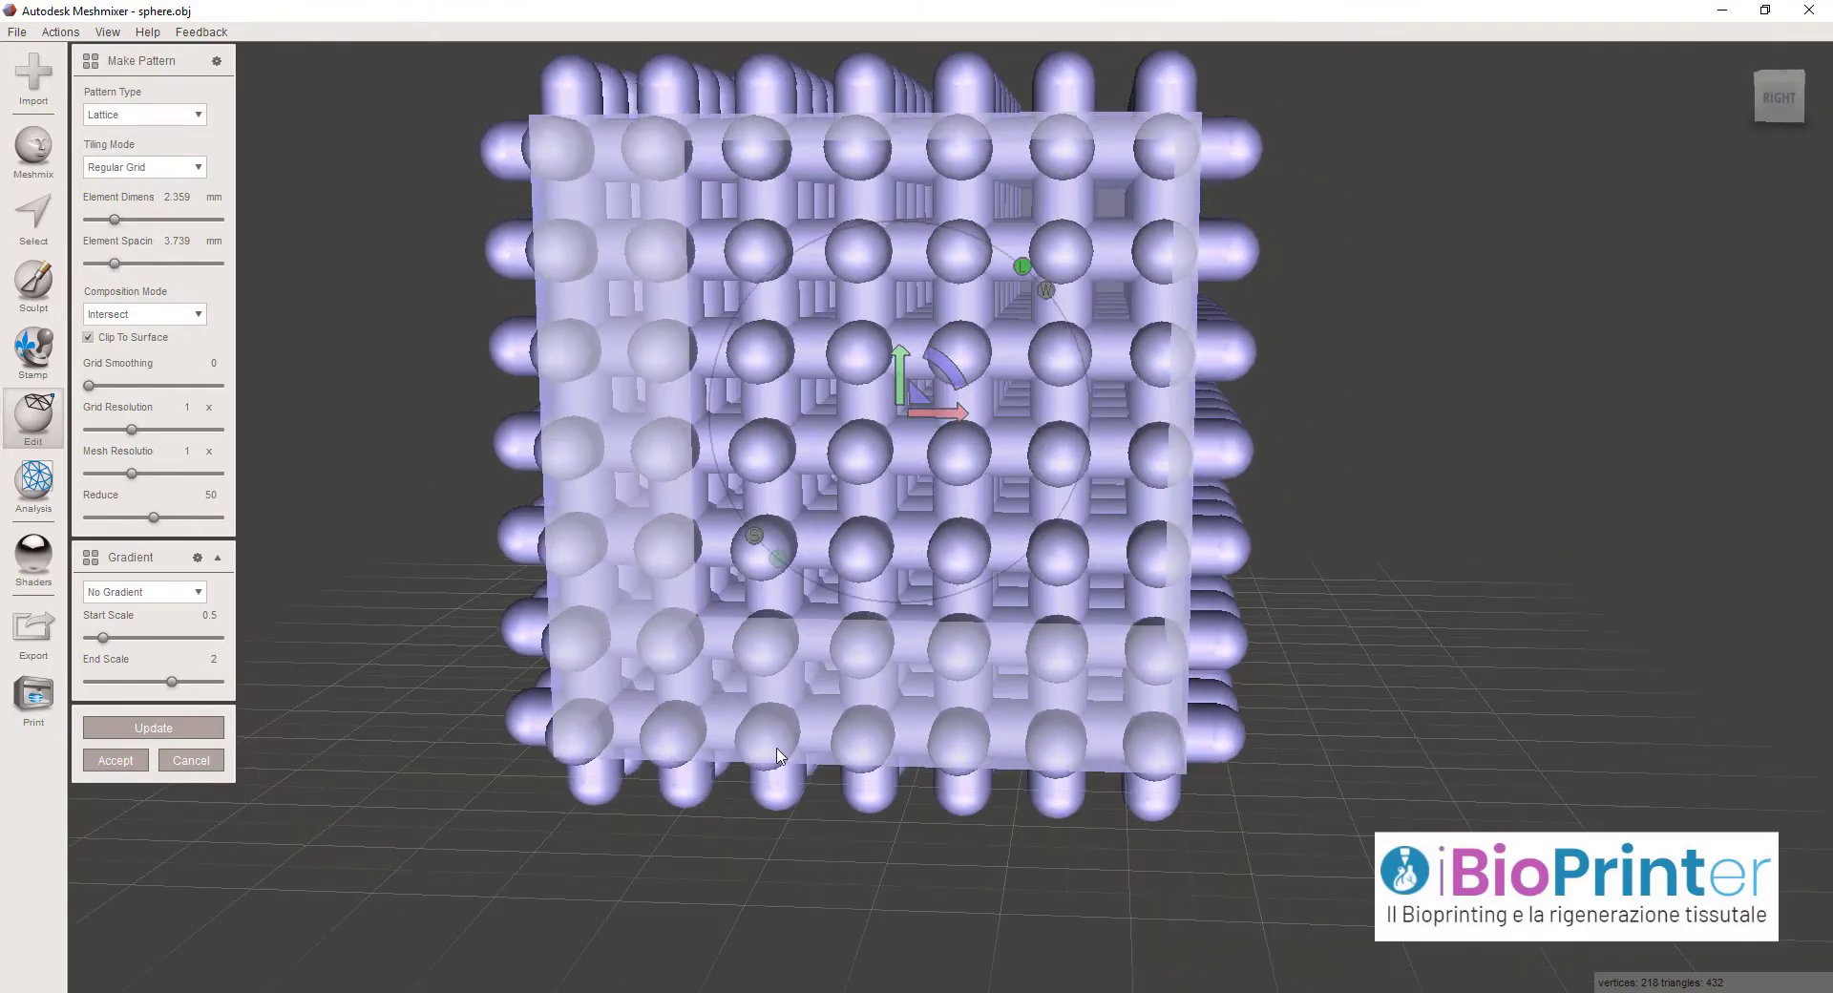
right_drag(690, 394, 1269, 148)
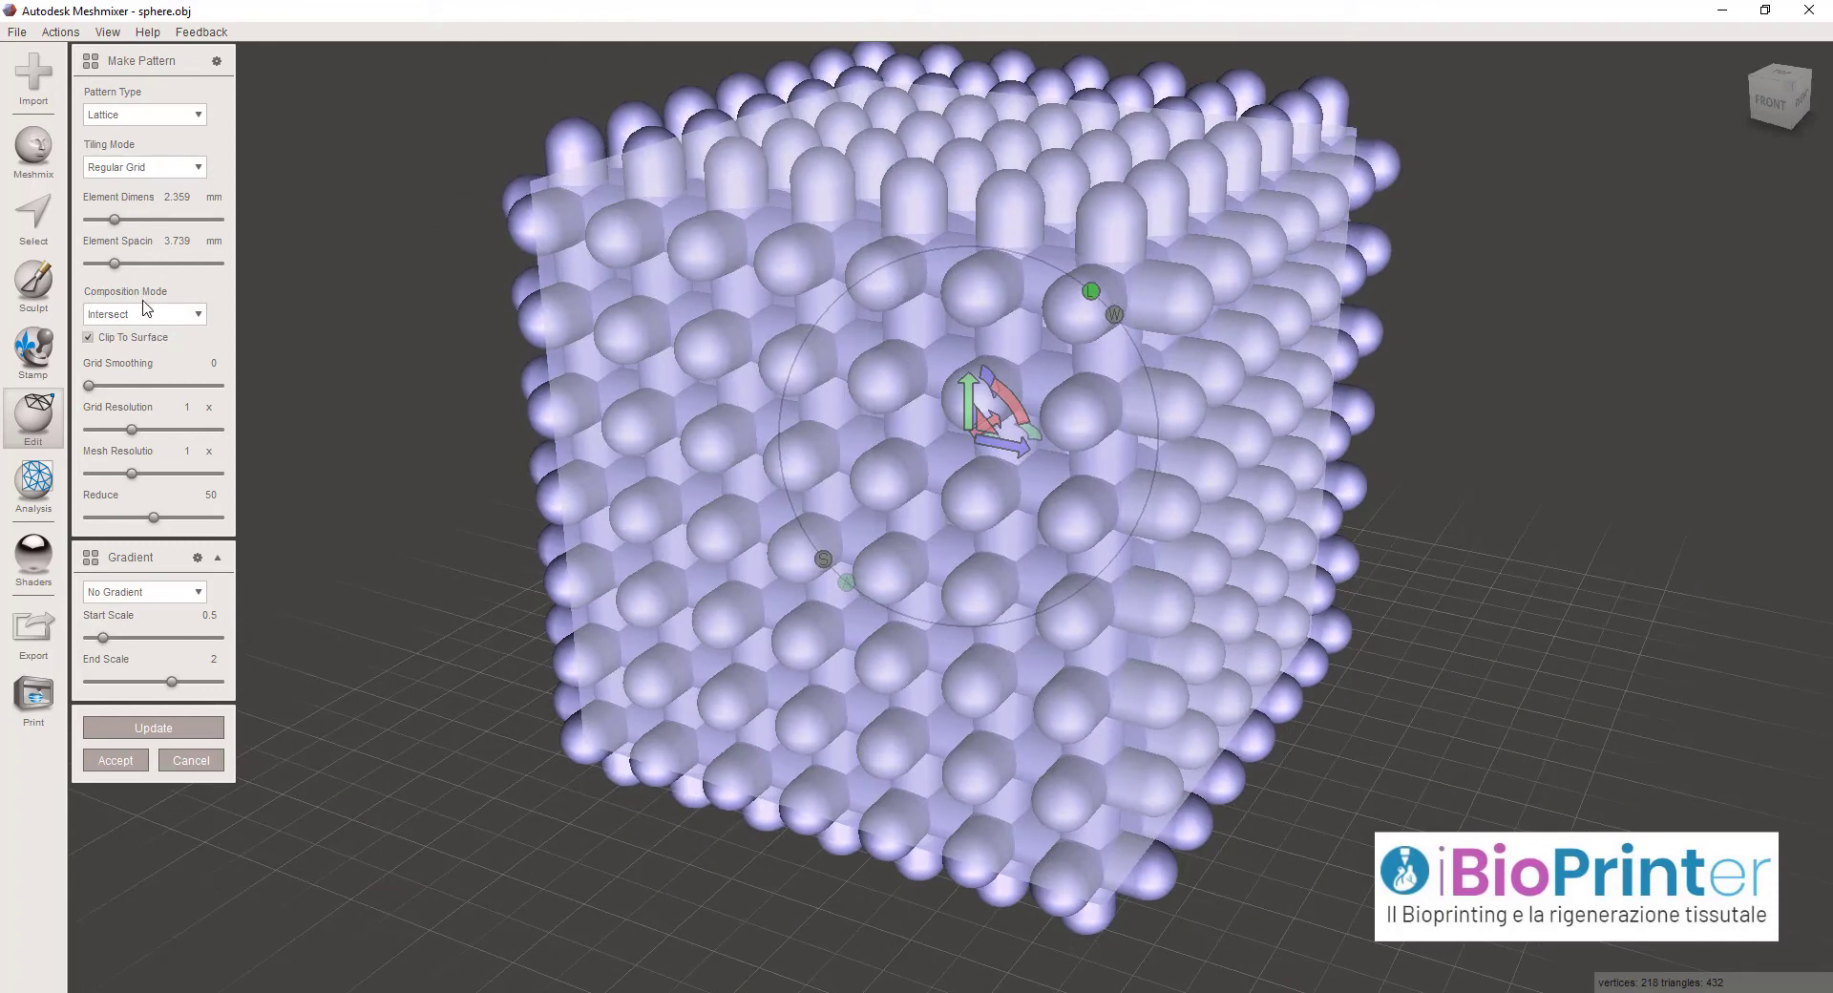
Preview the lattice in Subtract composition mode with grid and mesh resolution raised to 1.11x
click(176, 318)
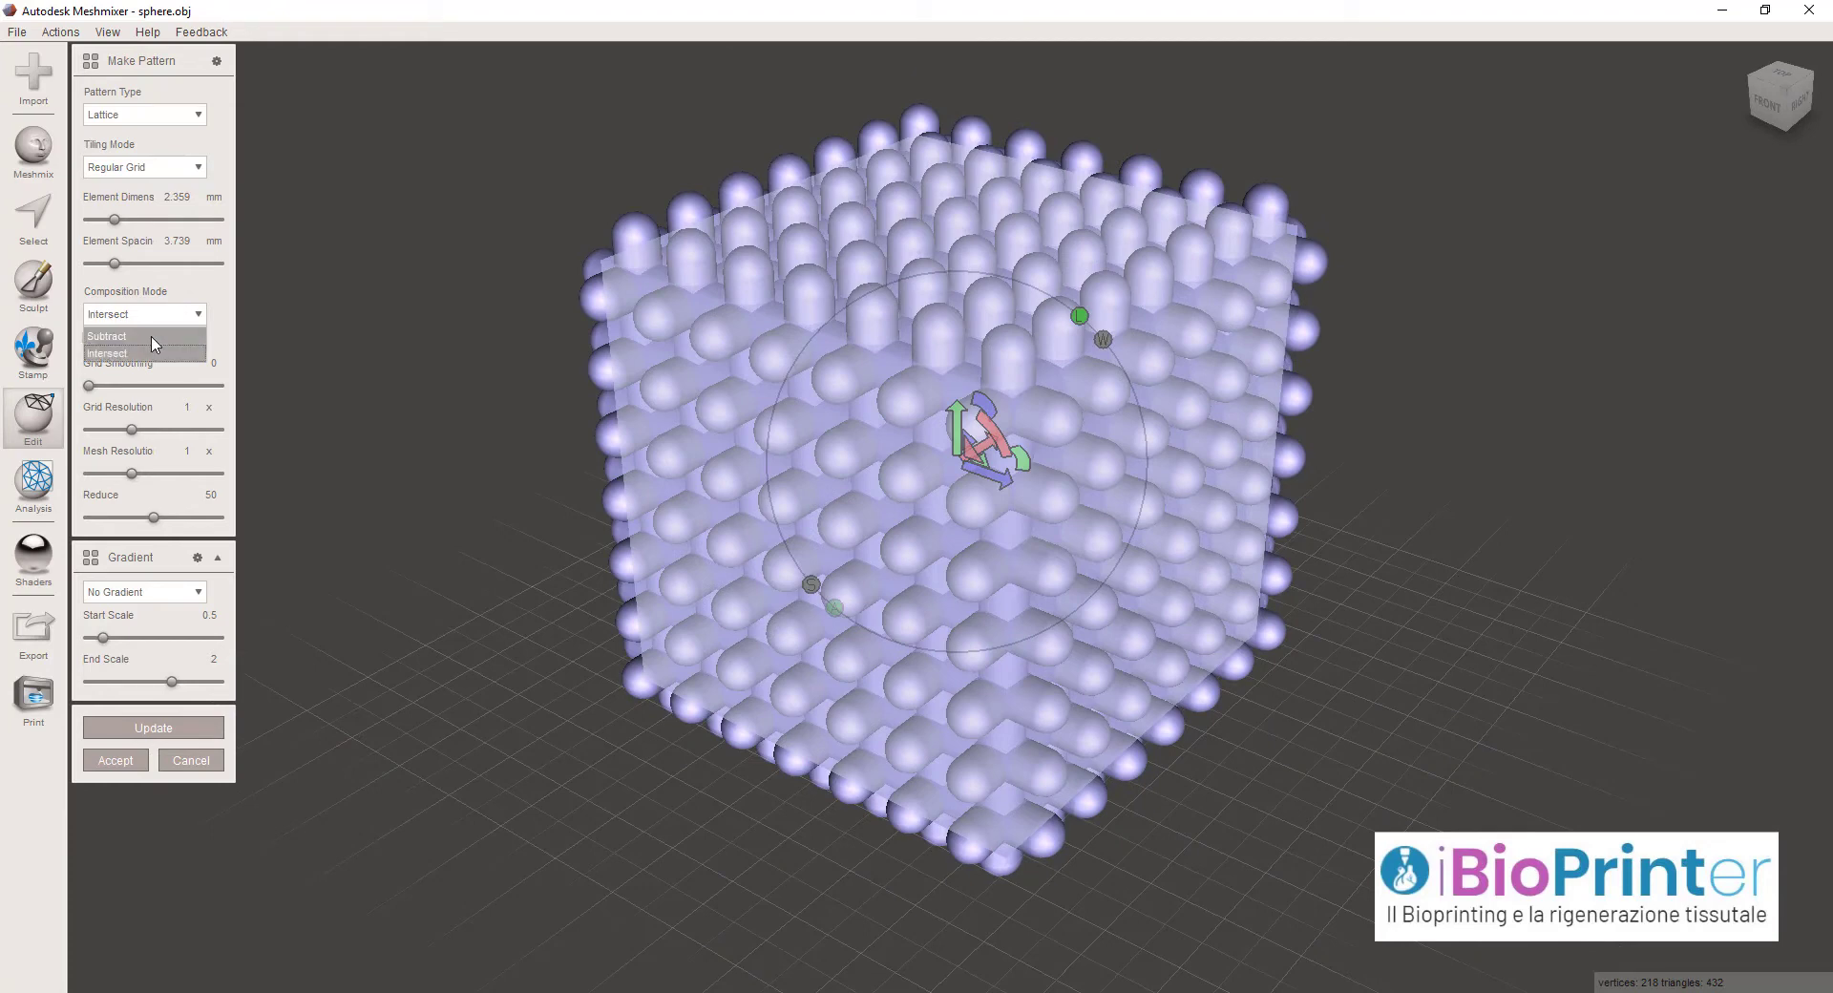
click(153, 337)
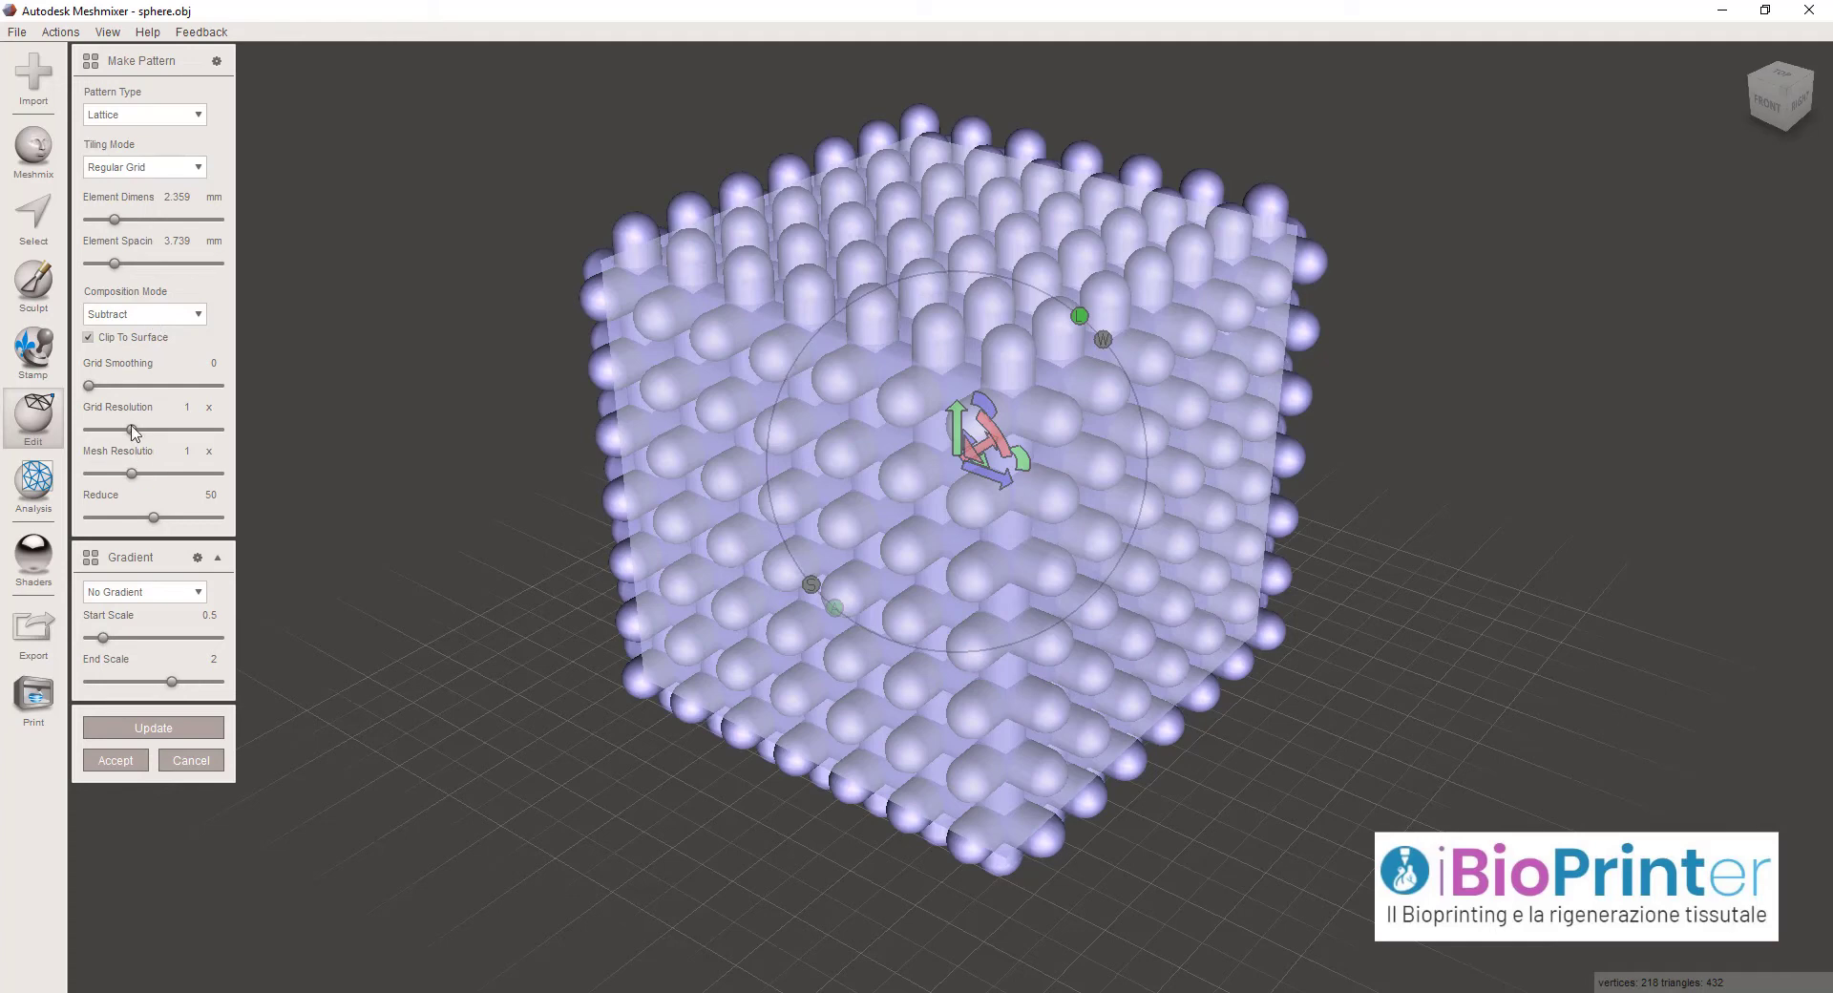
drag(131, 429, 141, 473)
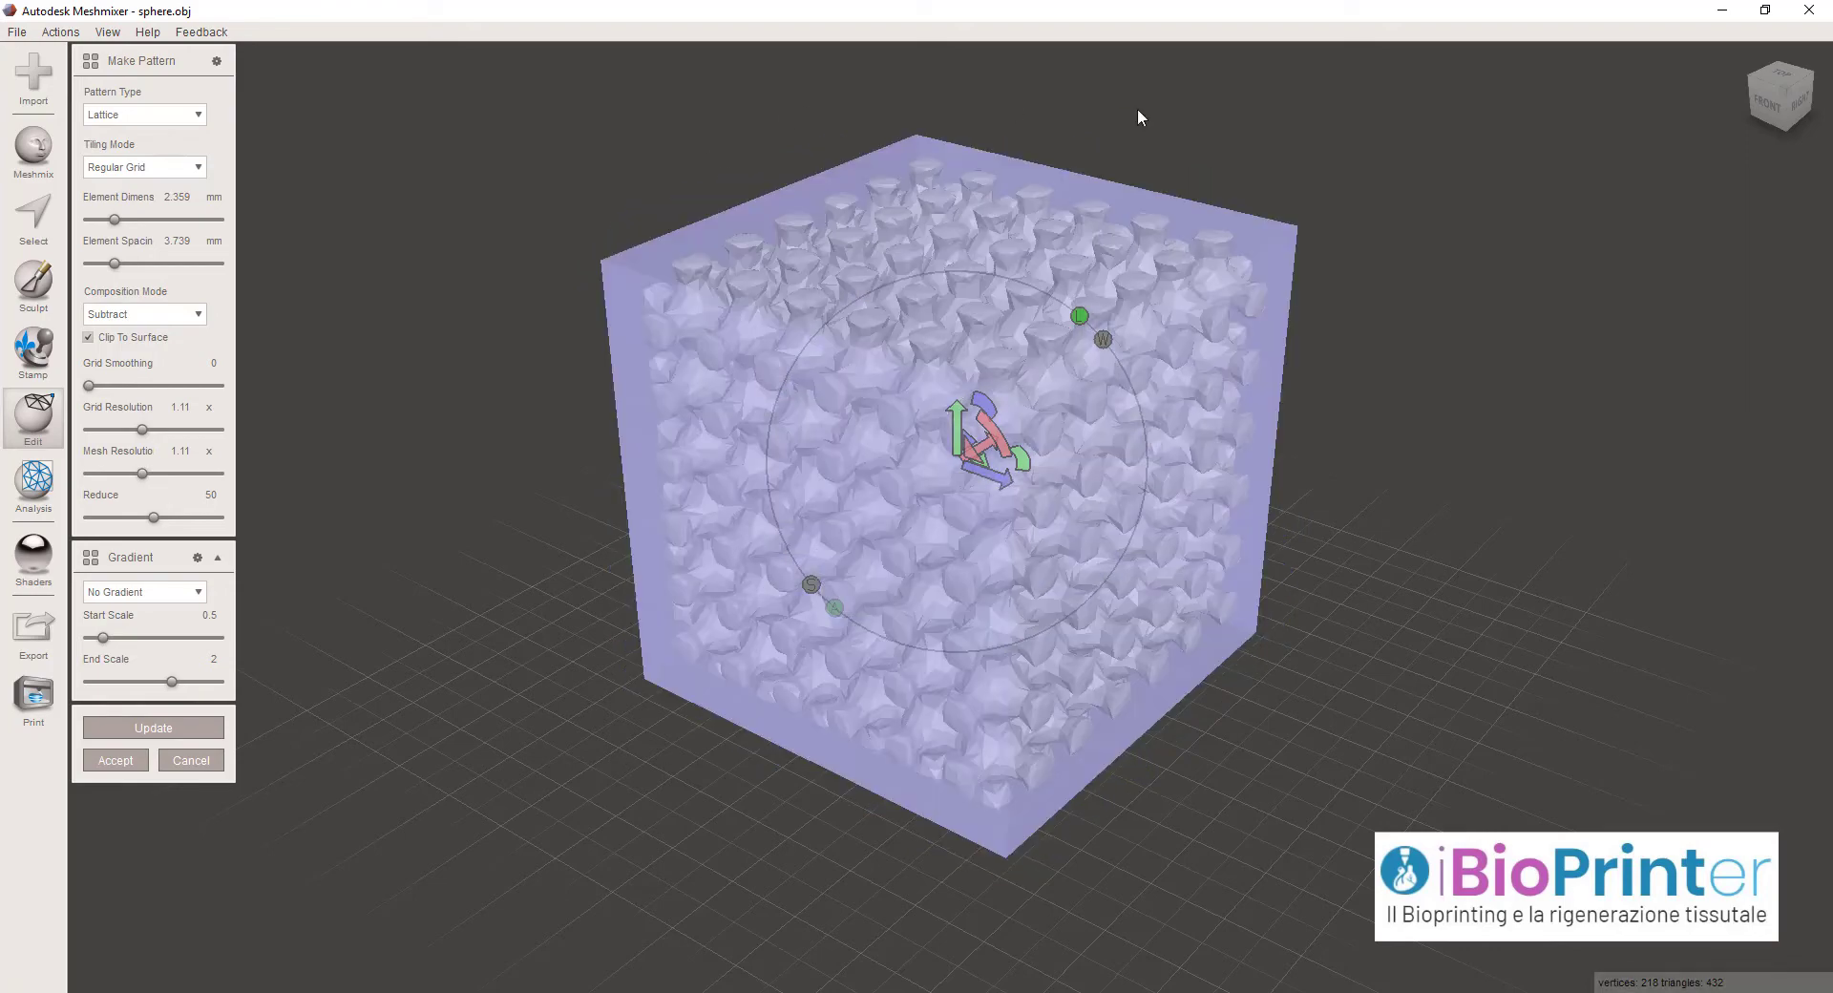
right_drag(832, 530, 903, 702)
scroll(949, 502, up, 6)
scroll(819, 570, down, 5)
key(r)
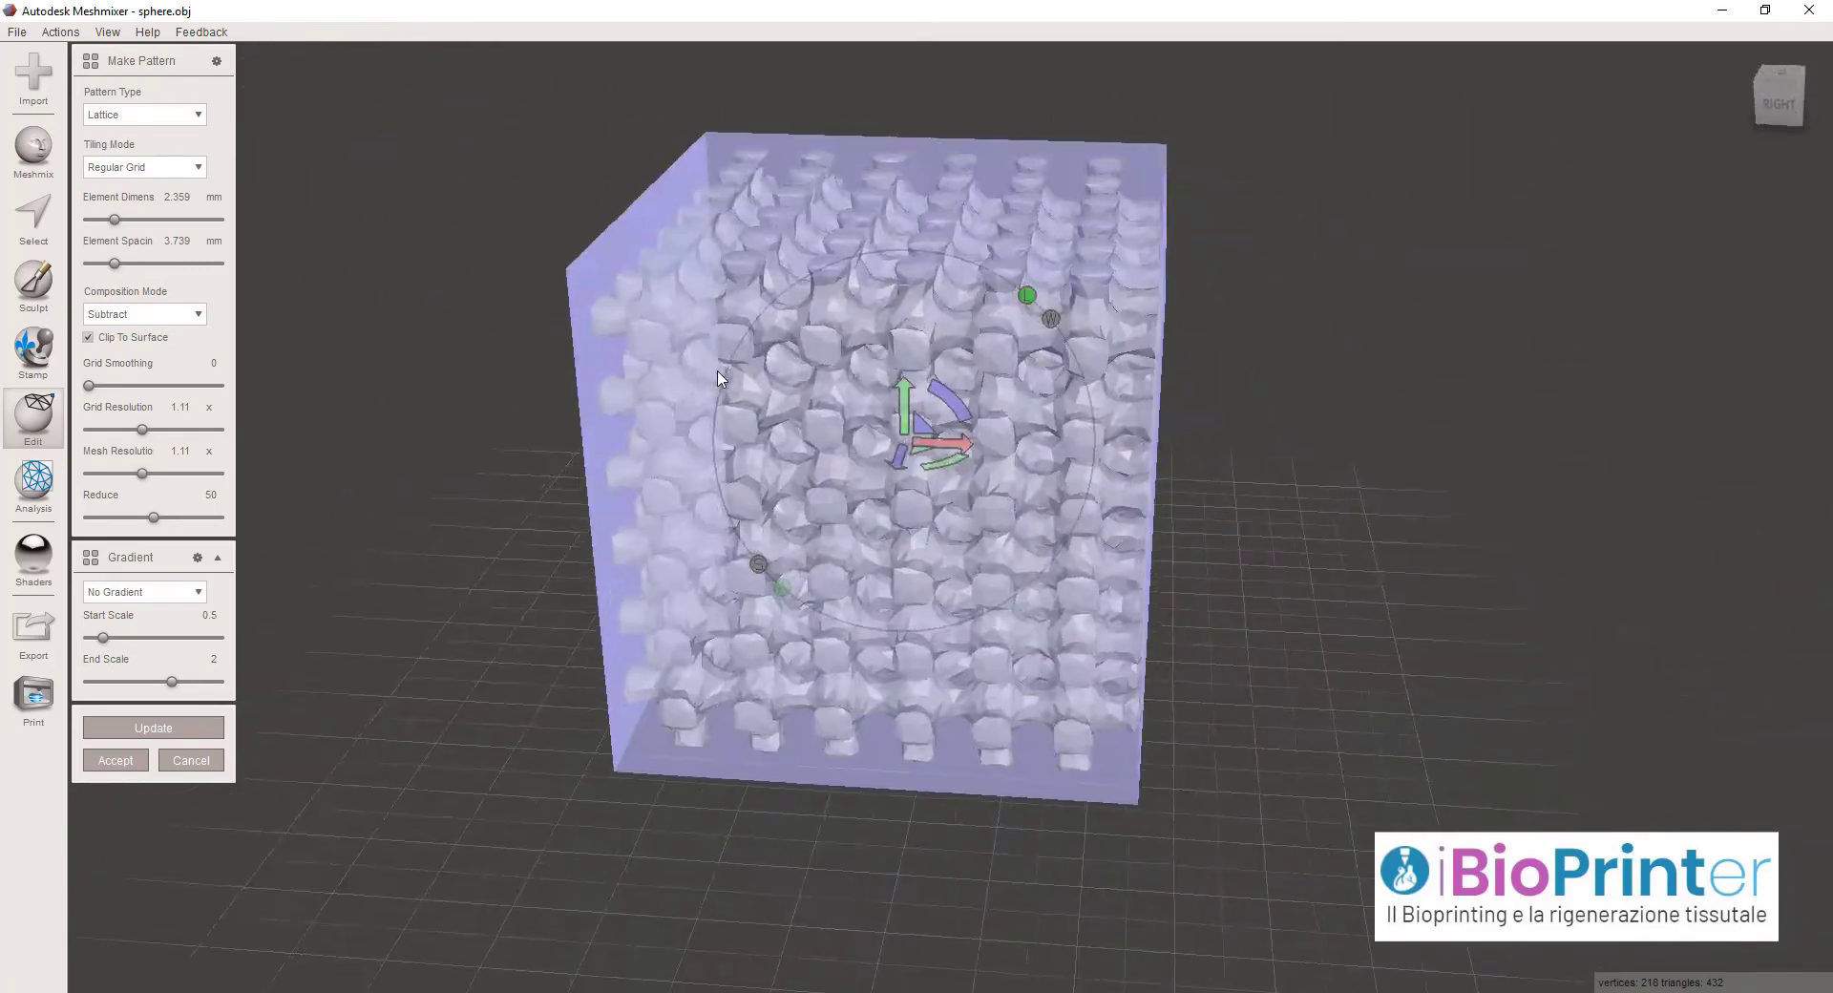
key(f)
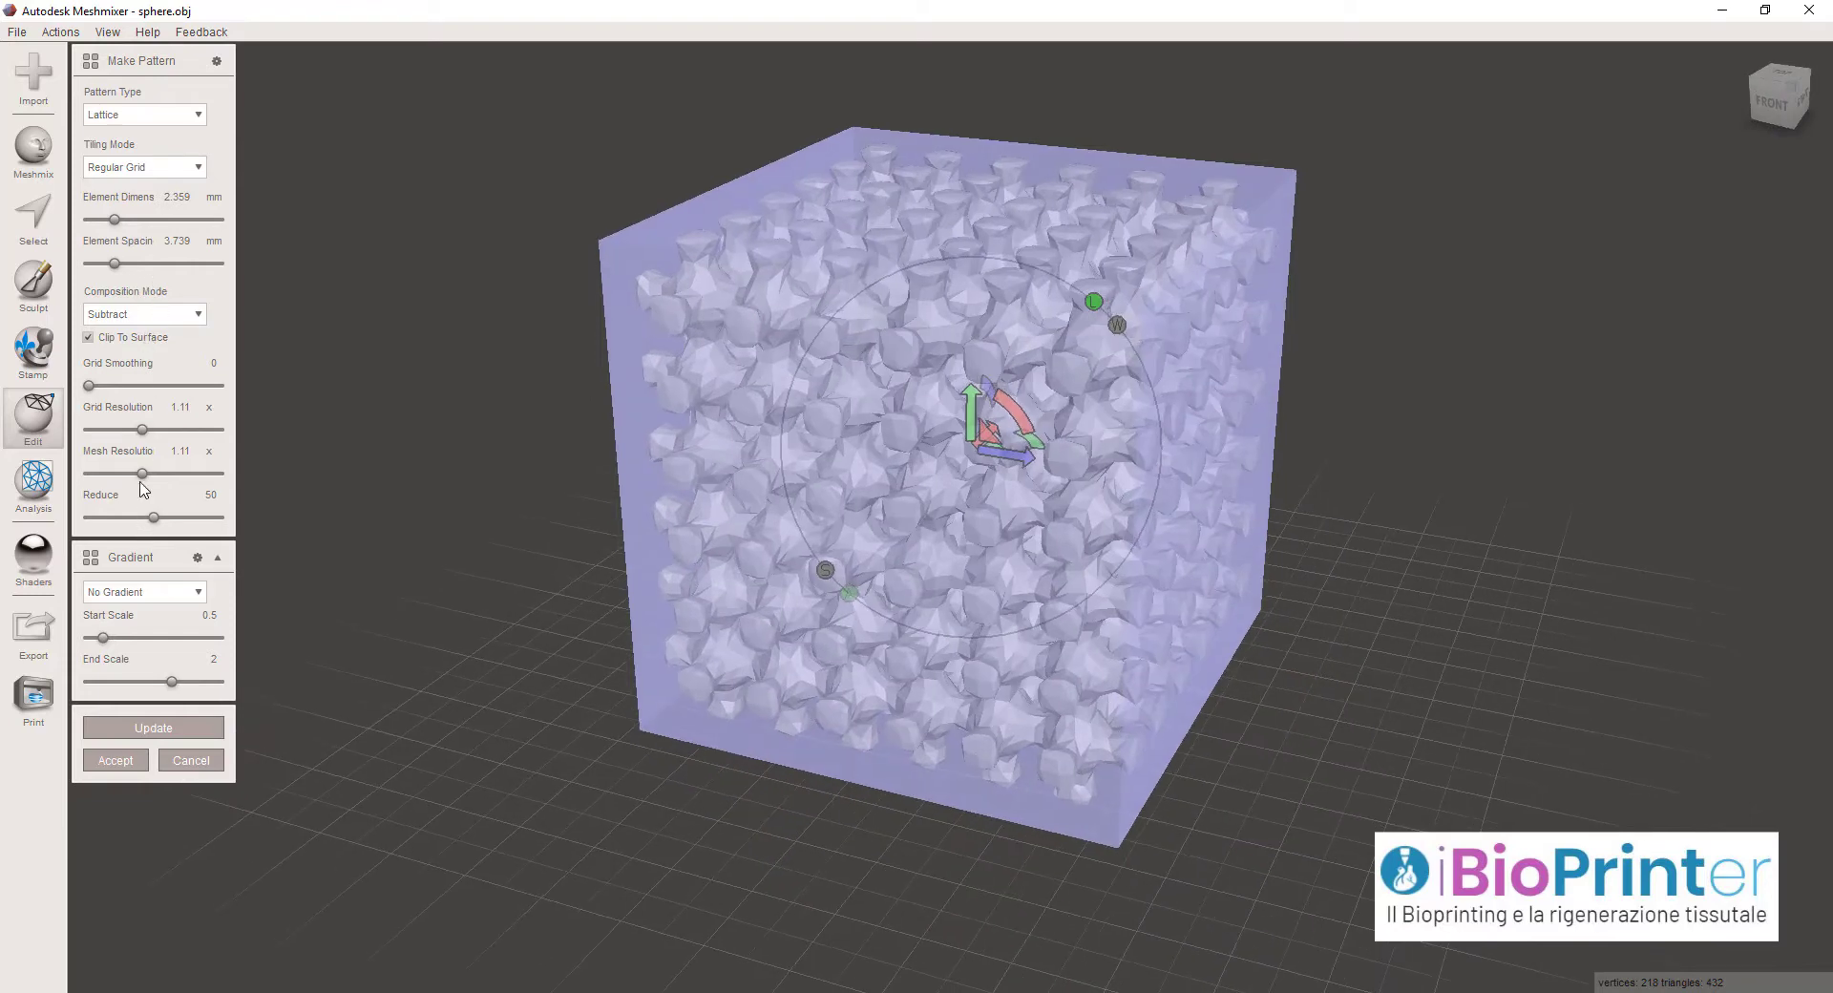
Set grid and mesh resolution to 1.35x, grid smoothing to 5 and composition mode to Intersect, and update the lattice preview
drag(142, 429, 164, 473)
drag(89, 386, 155, 387)
click(122, 315)
click(122, 353)
click(145, 728)
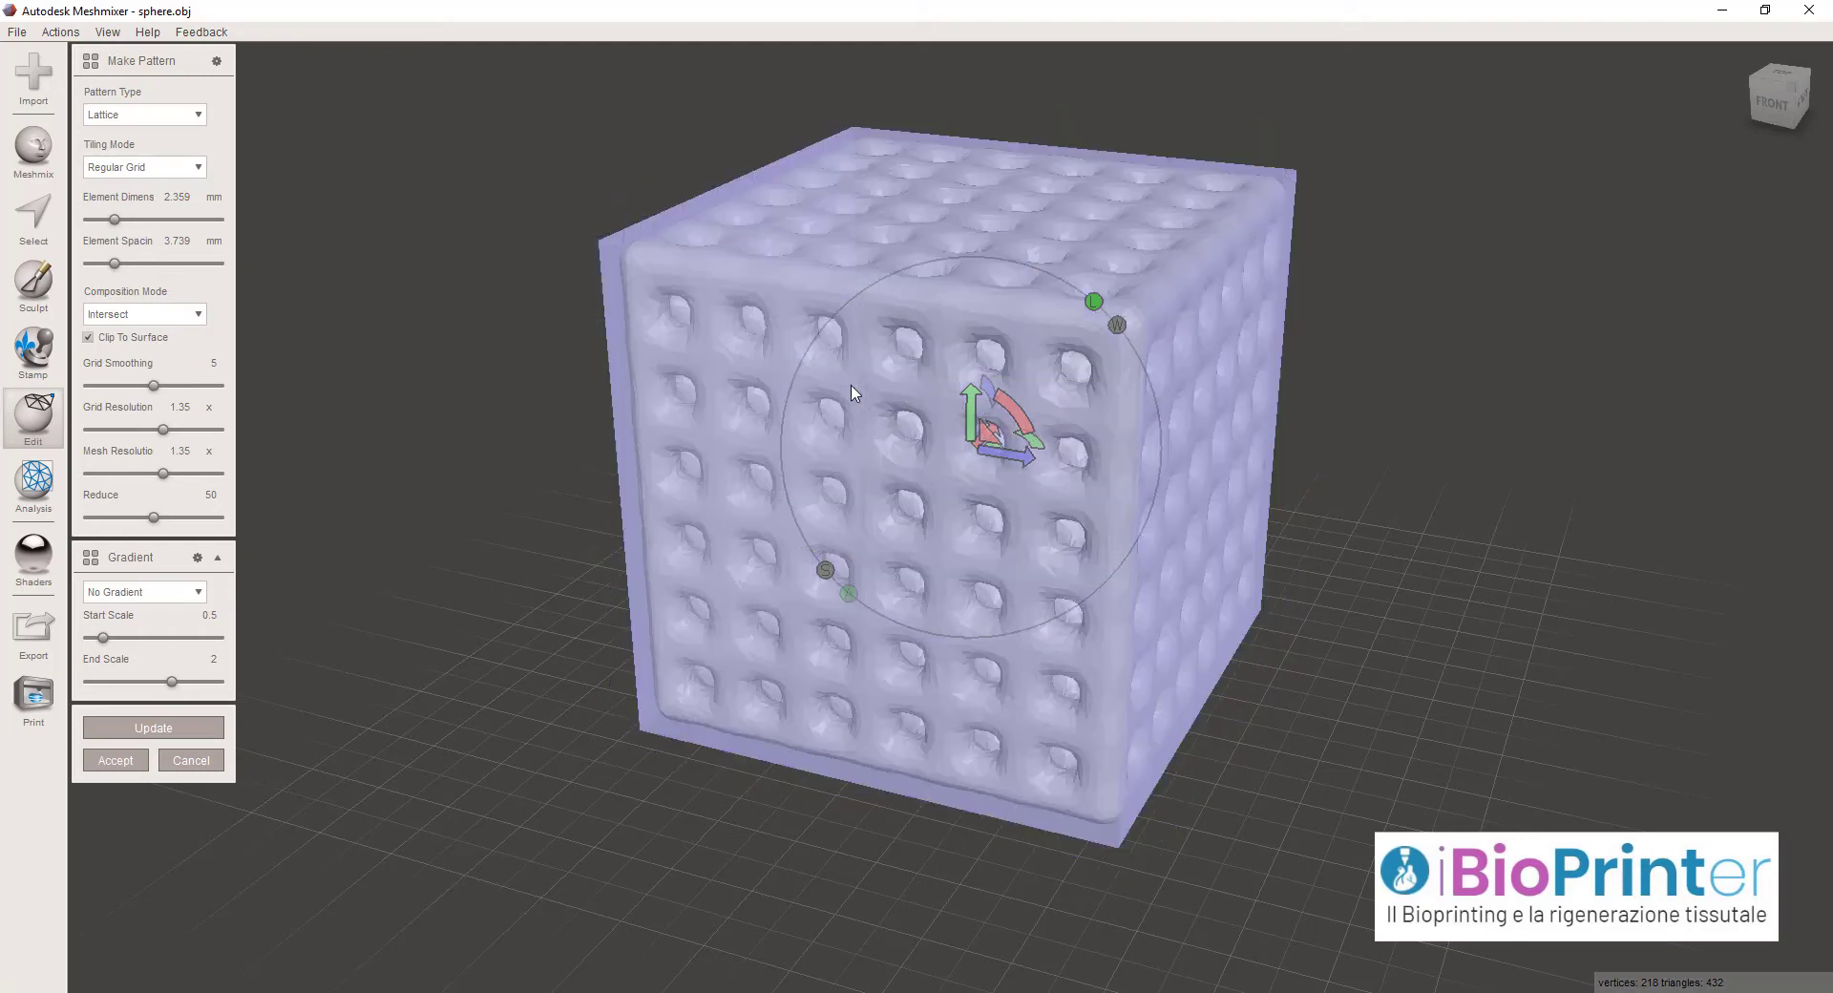
Examine the pores and surface quality of the intersected lattice up close from above and from the front
right_drag(853, 391, 1044, 585)
scroll(892, 614, up, 6)
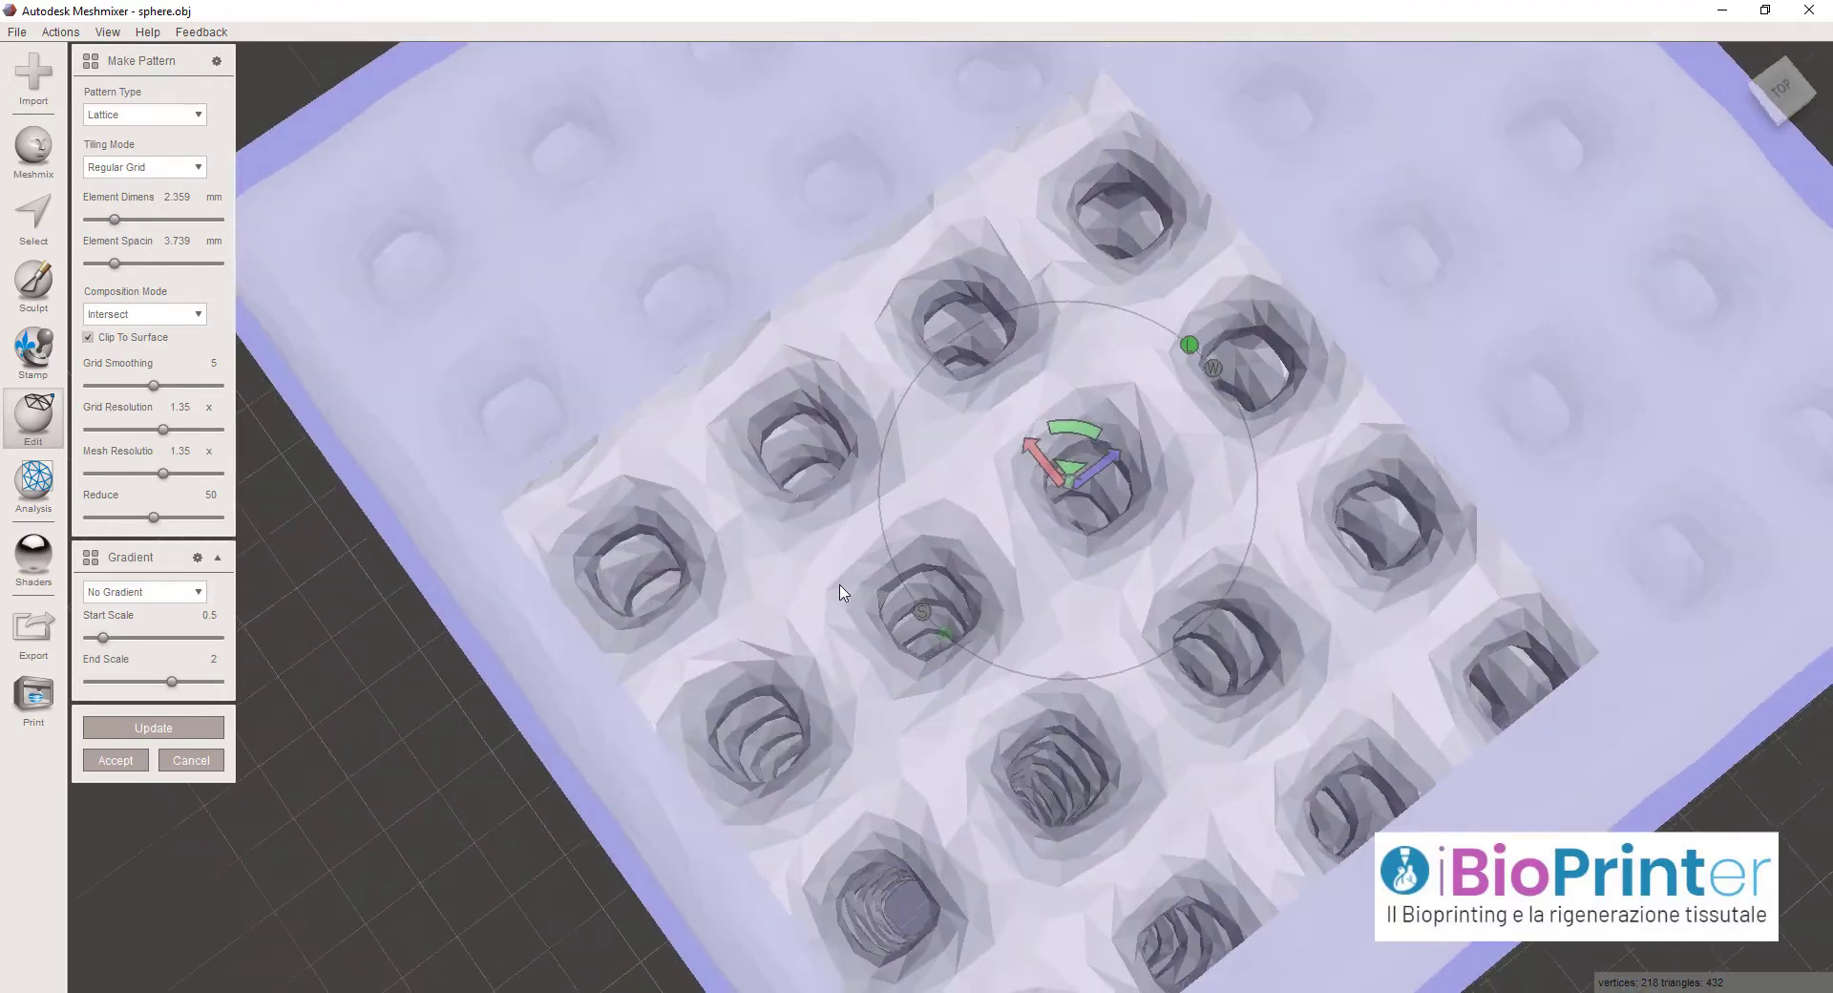
right_drag(840, 585, 709, 427)
scroll(854, 451, down, 6)
right_drag(856, 457, 840, 530)
scroll(828, 330, up, 5)
scroll(646, 254, down, 5)
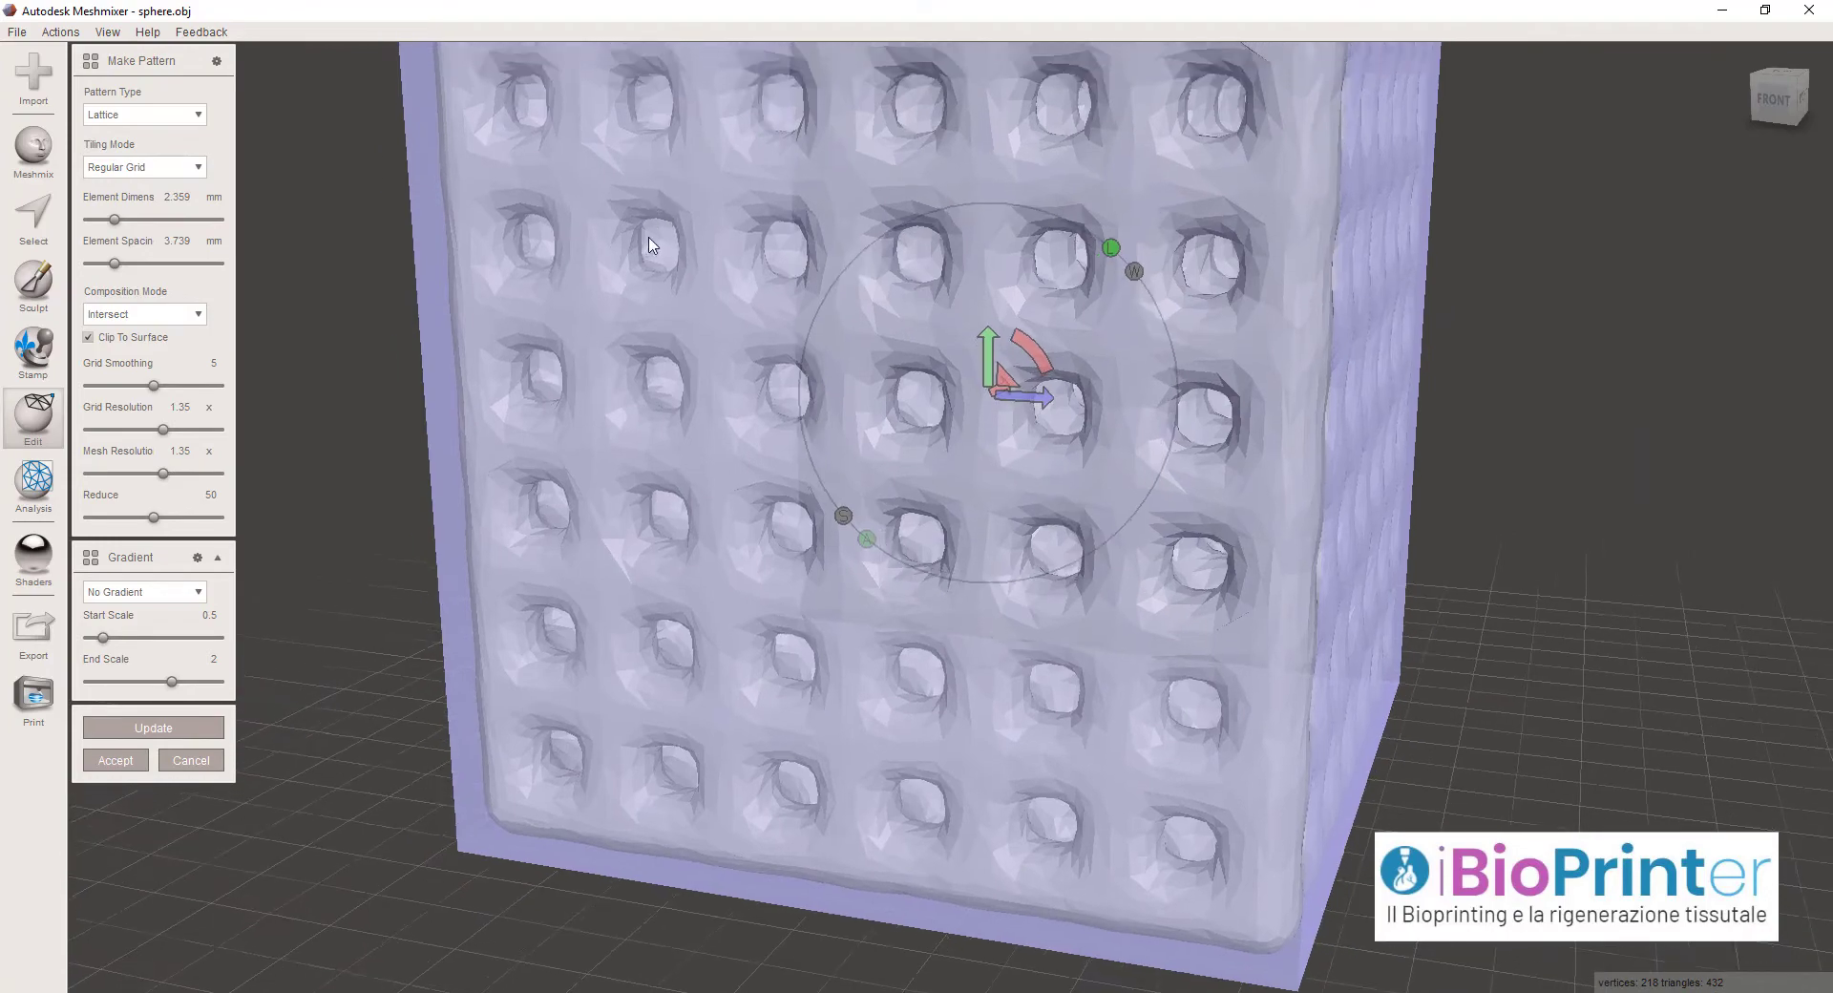
right_drag(846, 259, 895, 262)
right_drag(677, 428, 625, 295)
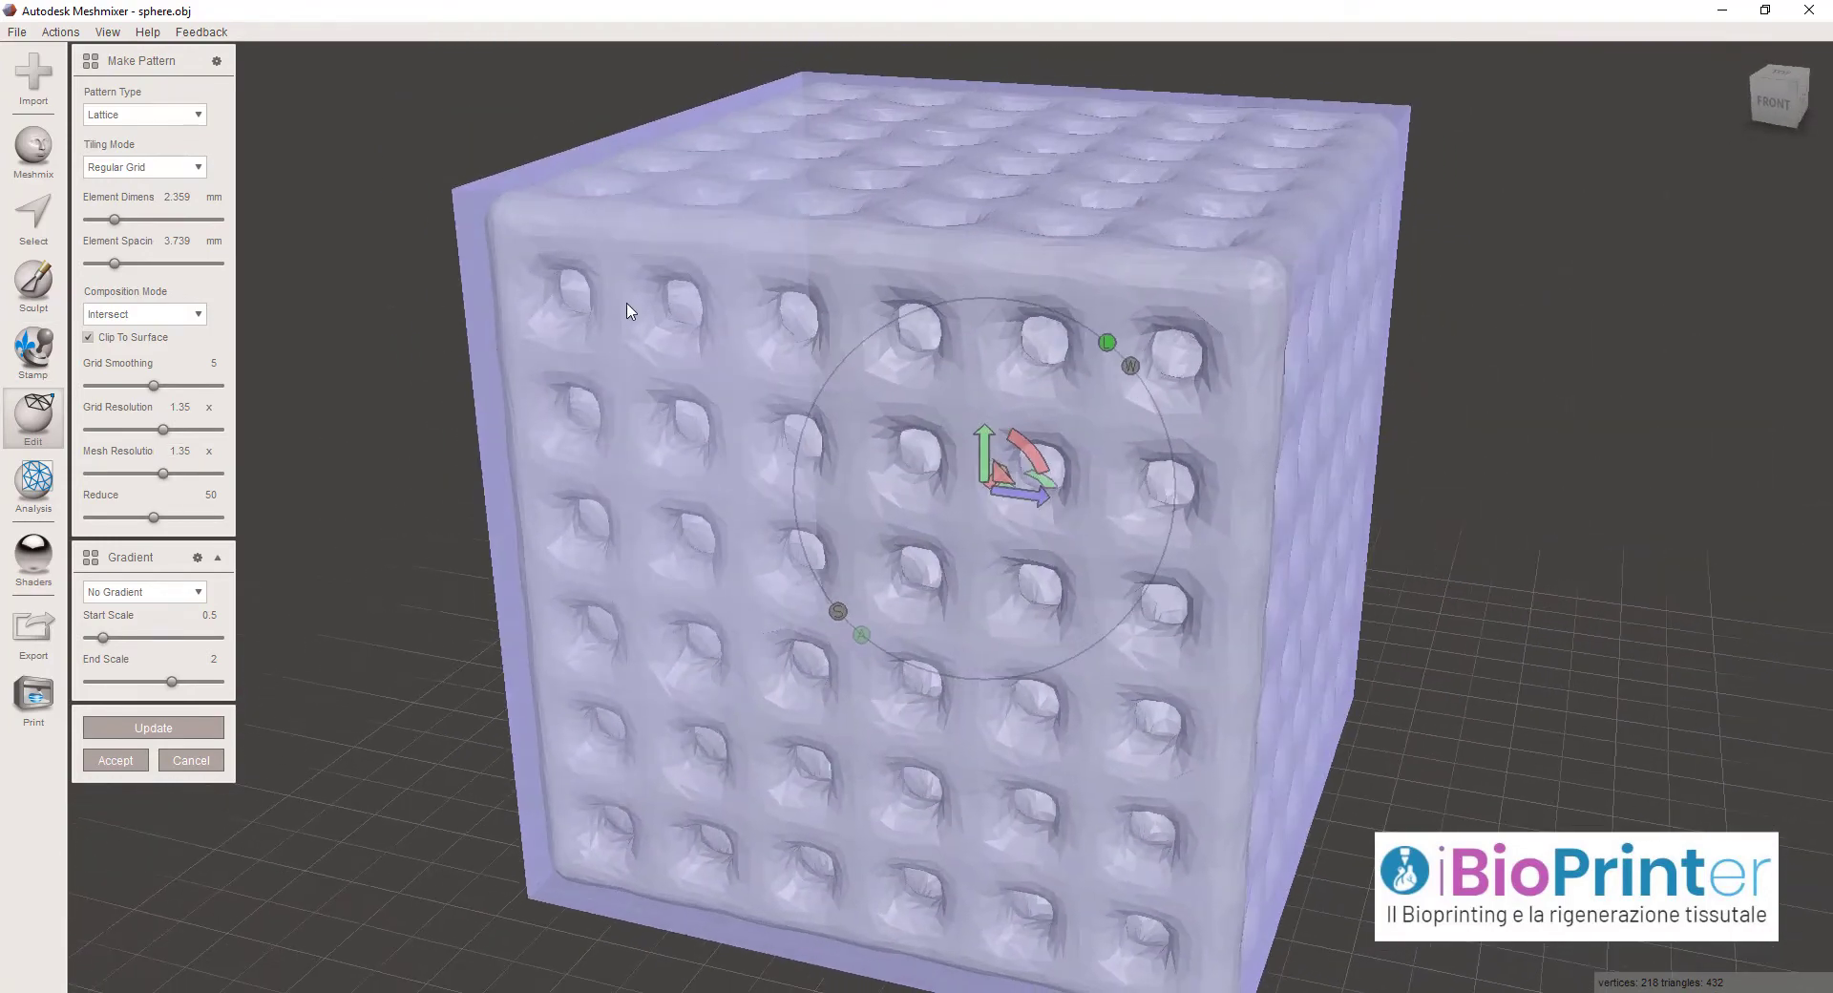
Raise the lattice's mesh resolution to 2x and its grid resolution to 1.63x
drag(164, 480, 226, 488)
click(115, 760)
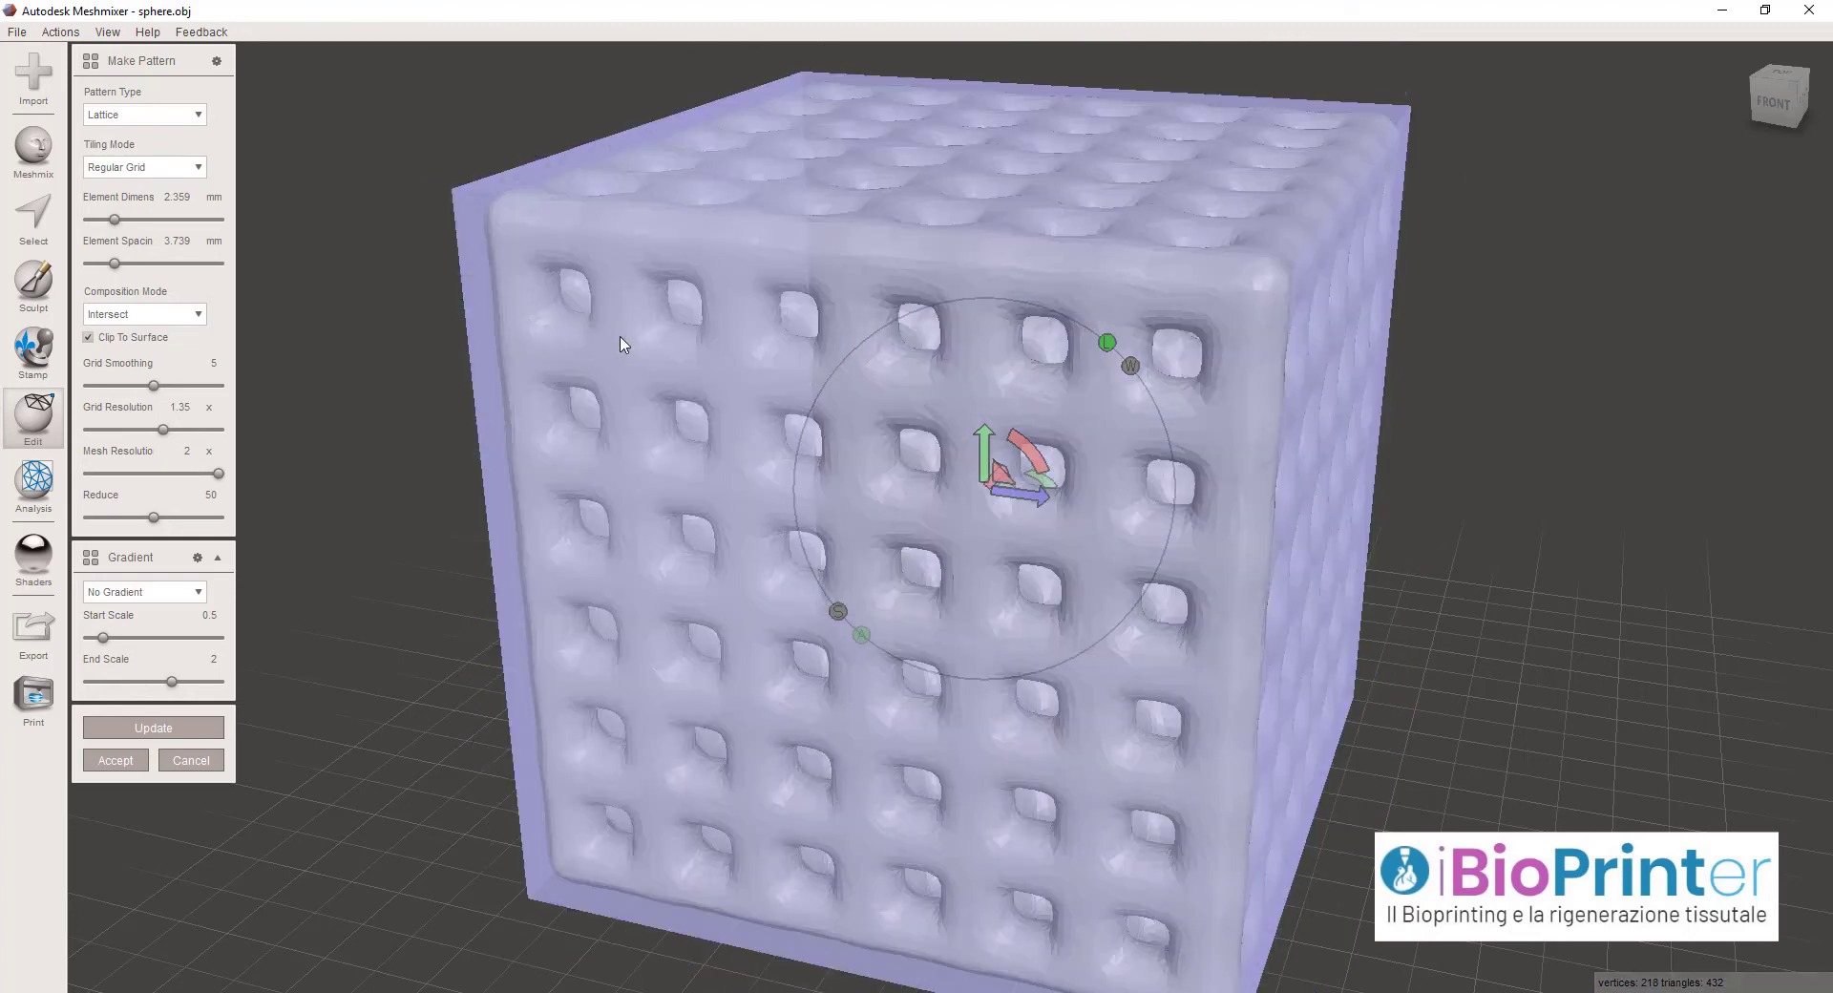
scroll(621, 344, down, 2)
right_drag(620, 344, 683, 274)
scroll(684, 274, up, 3)
right_drag(860, 277, 800, 319)
drag(164, 430, 186, 386)
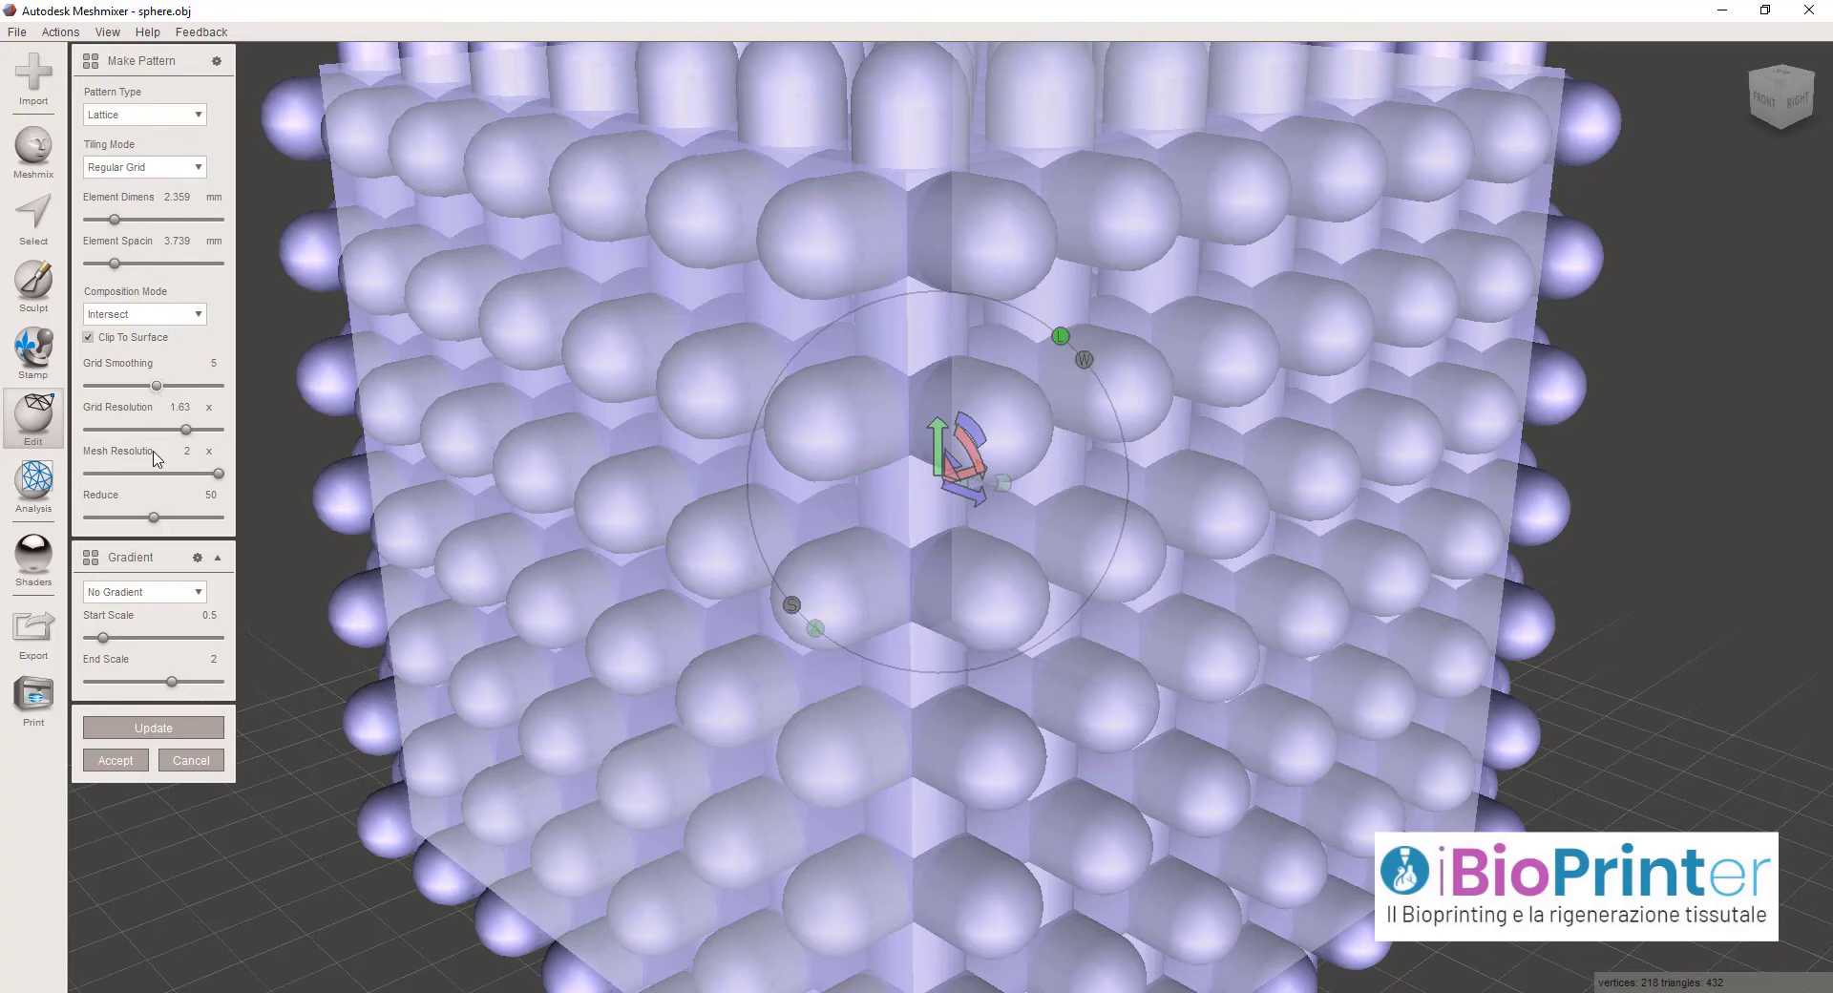
Set the lattice's mesh reduction to 0, update the preview and examine the smoothed pores
right_drag(670, 391, 695, 394)
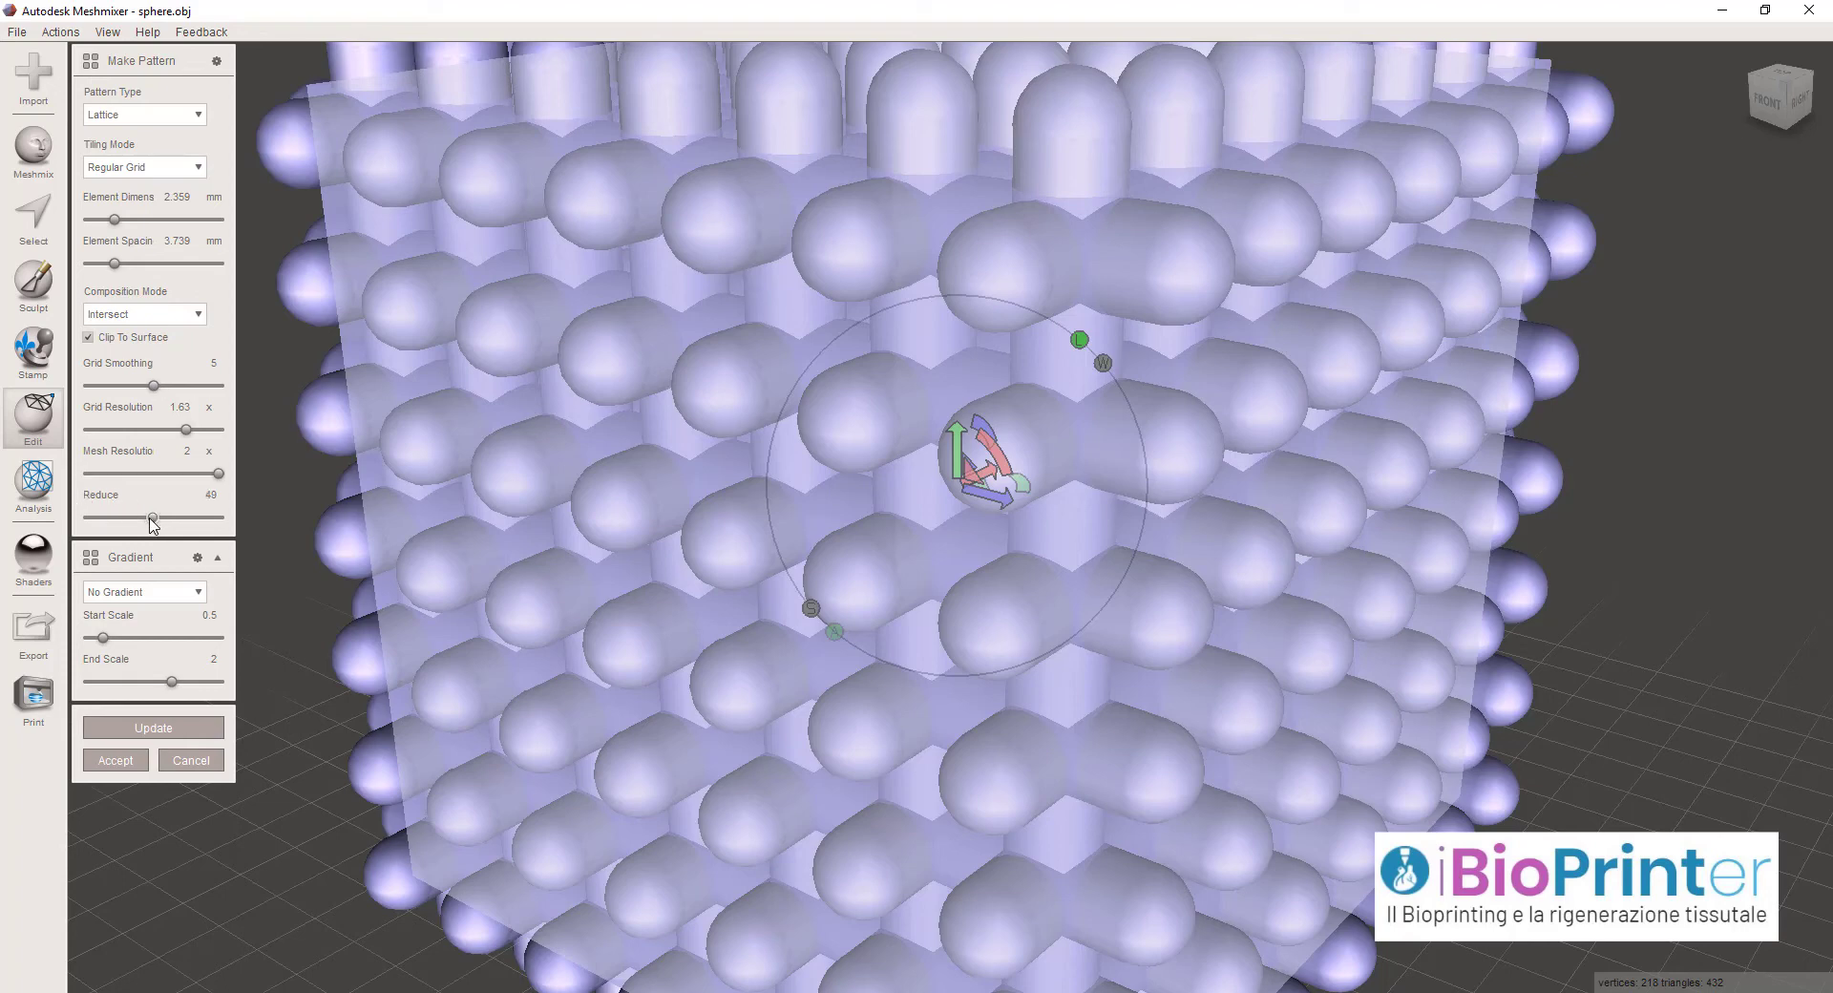
drag(151, 525, 131, 525)
click(152, 727)
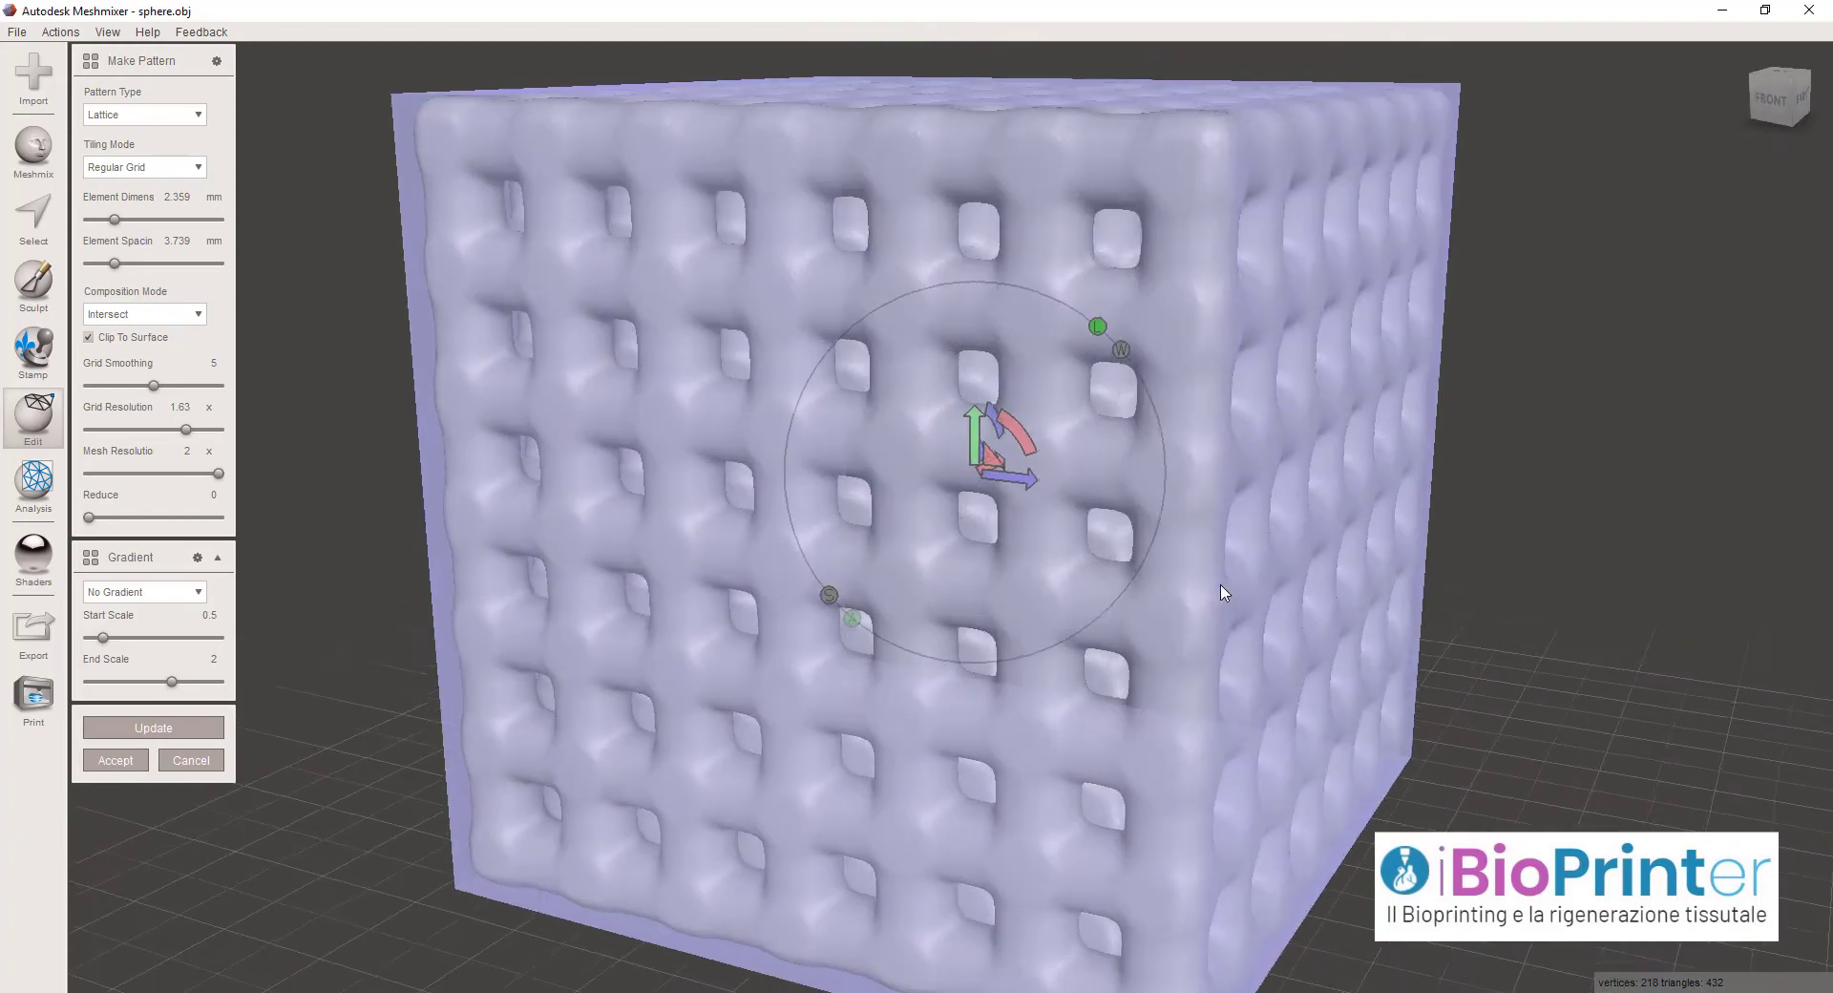
right_drag(1221, 592, 1027, 569)
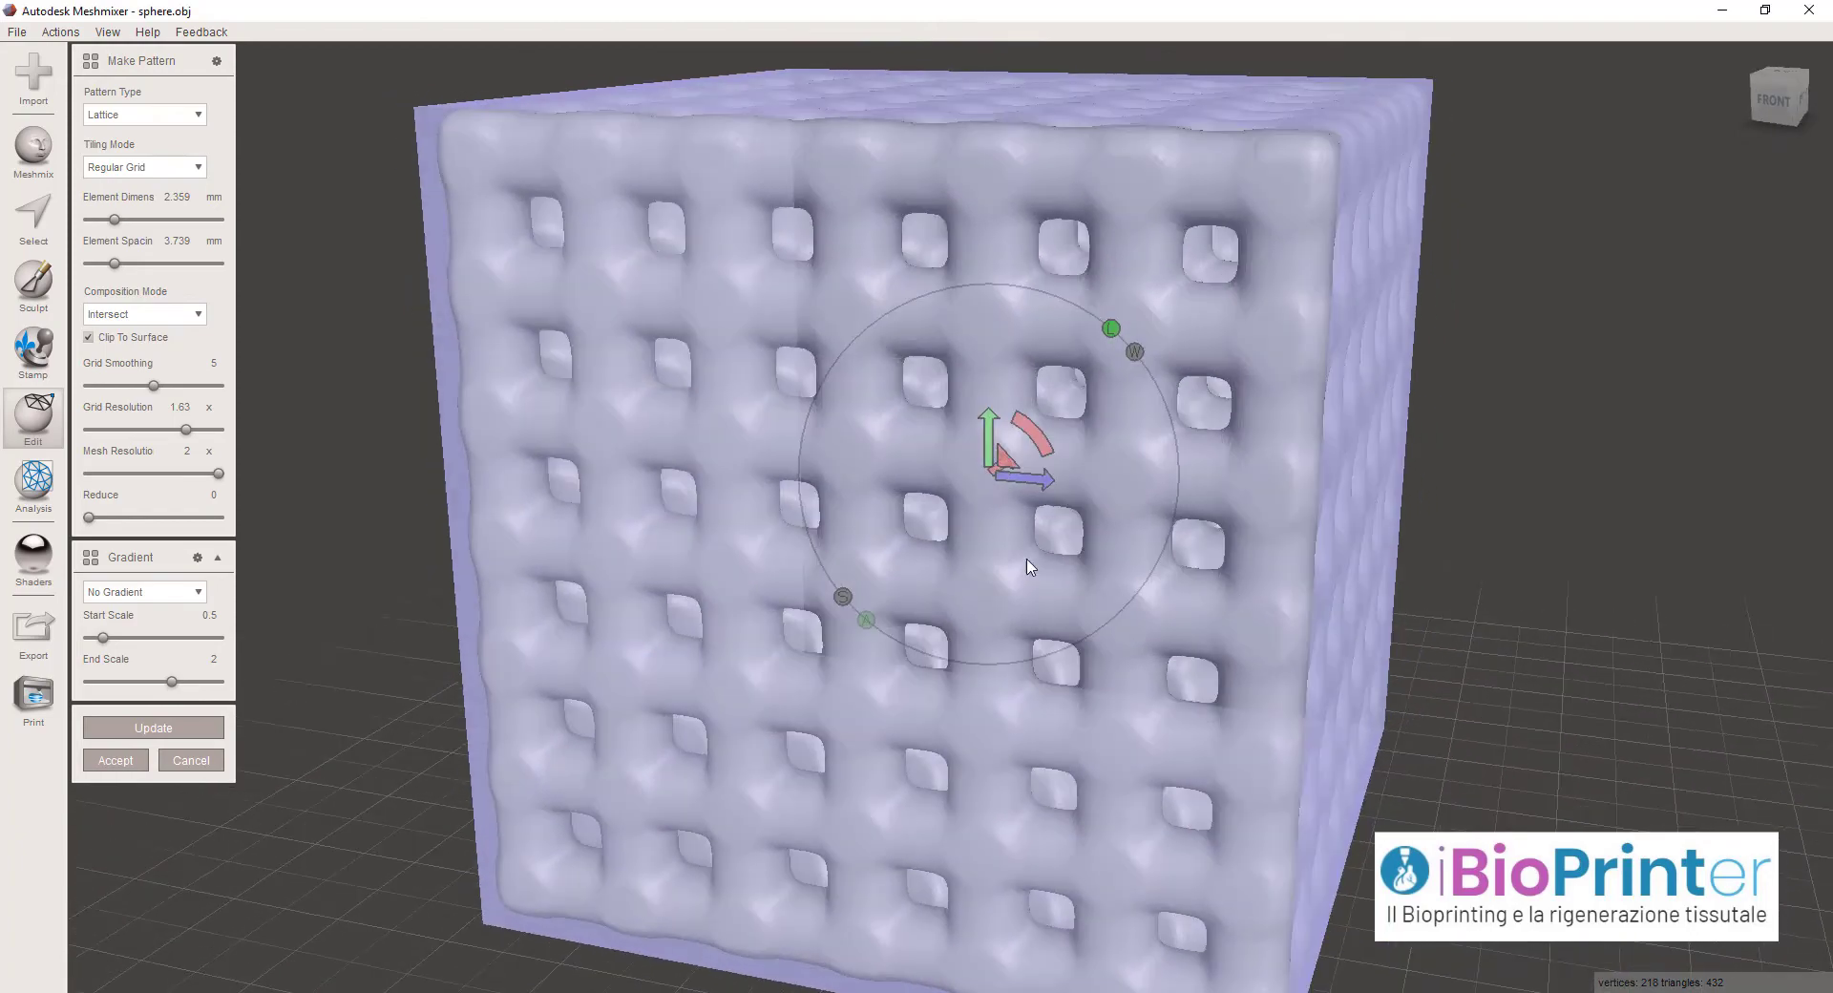
click(216, 496)
right_drag(789, 405, 727, 427)
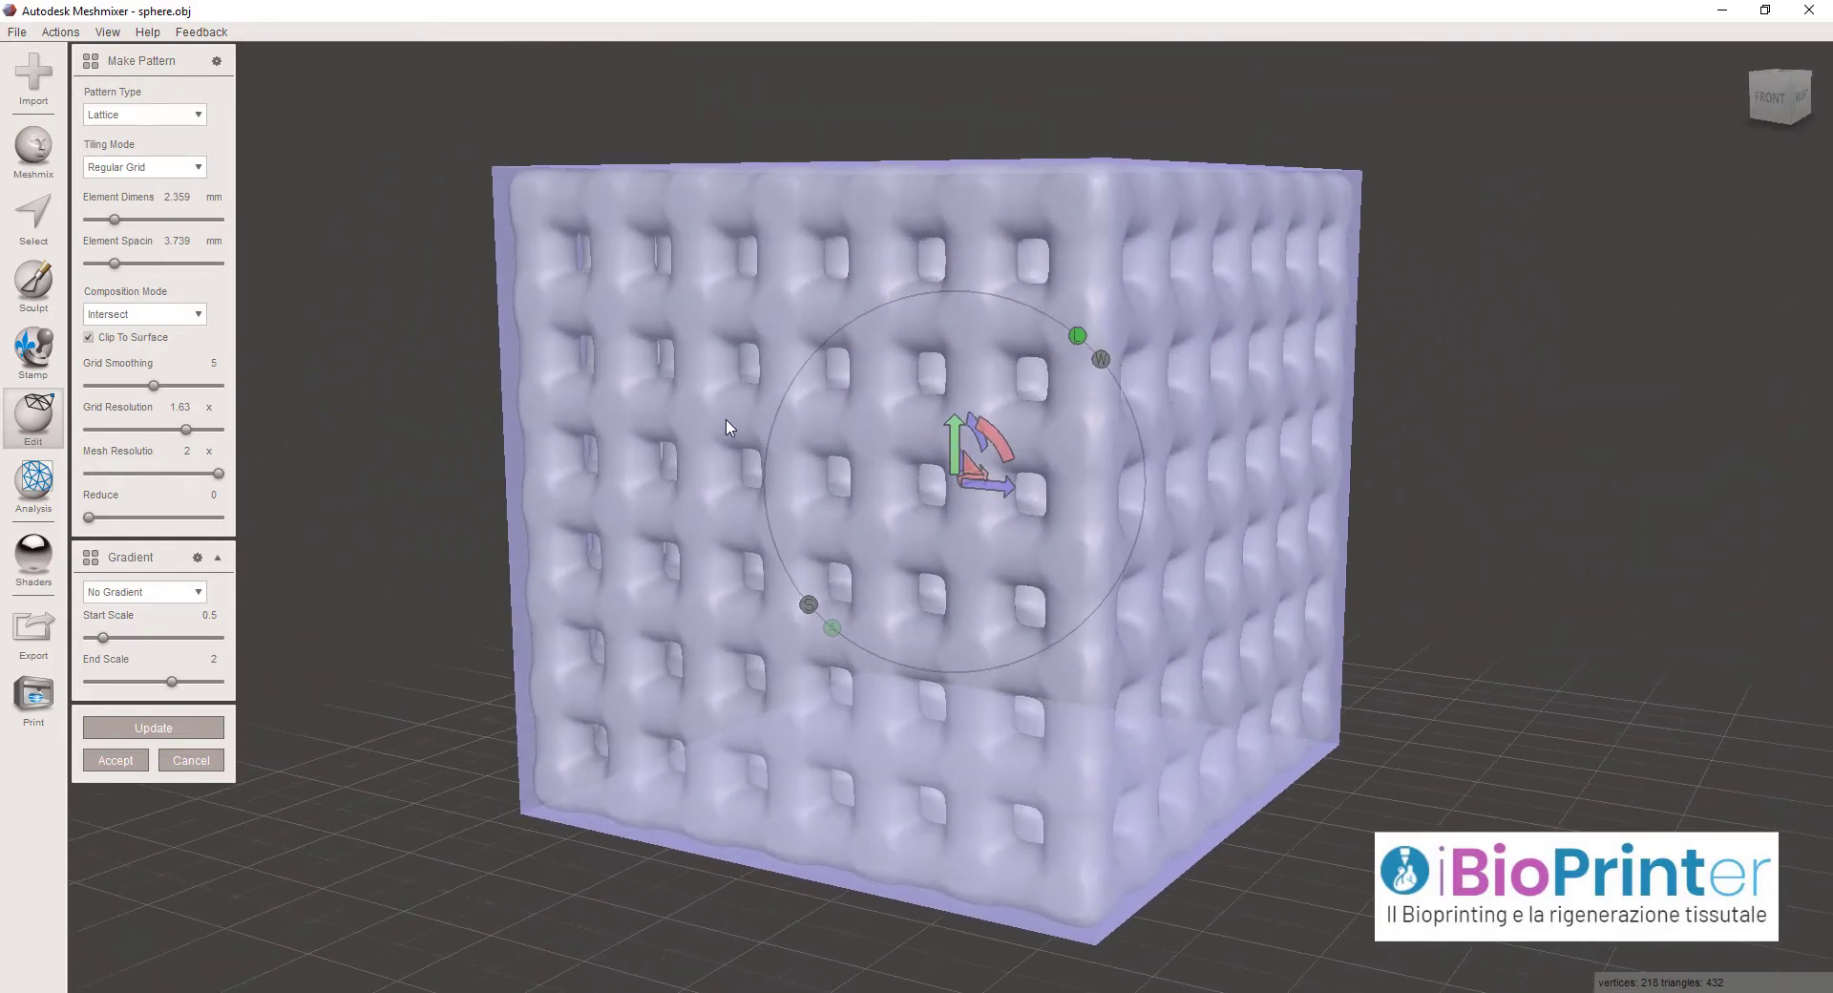
Switch the lattice's composition mode to Subtract and recompute the preview
click(160, 318)
click(105, 346)
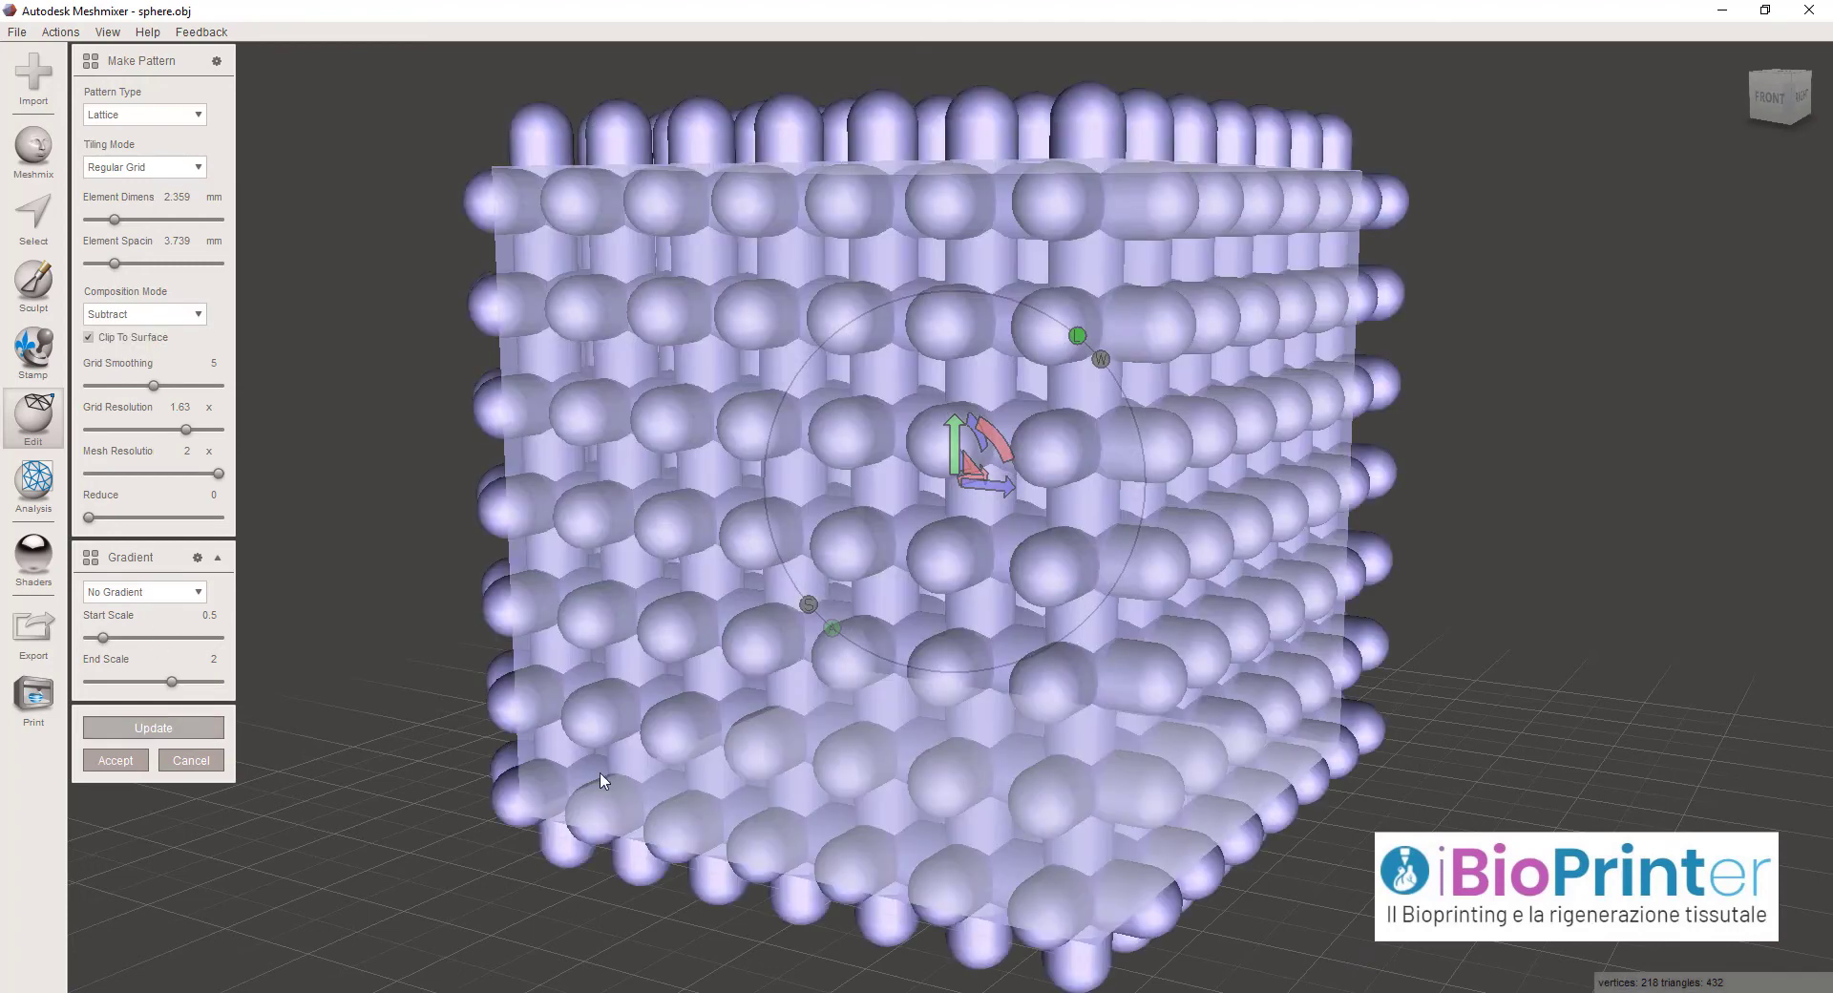
click(149, 727)
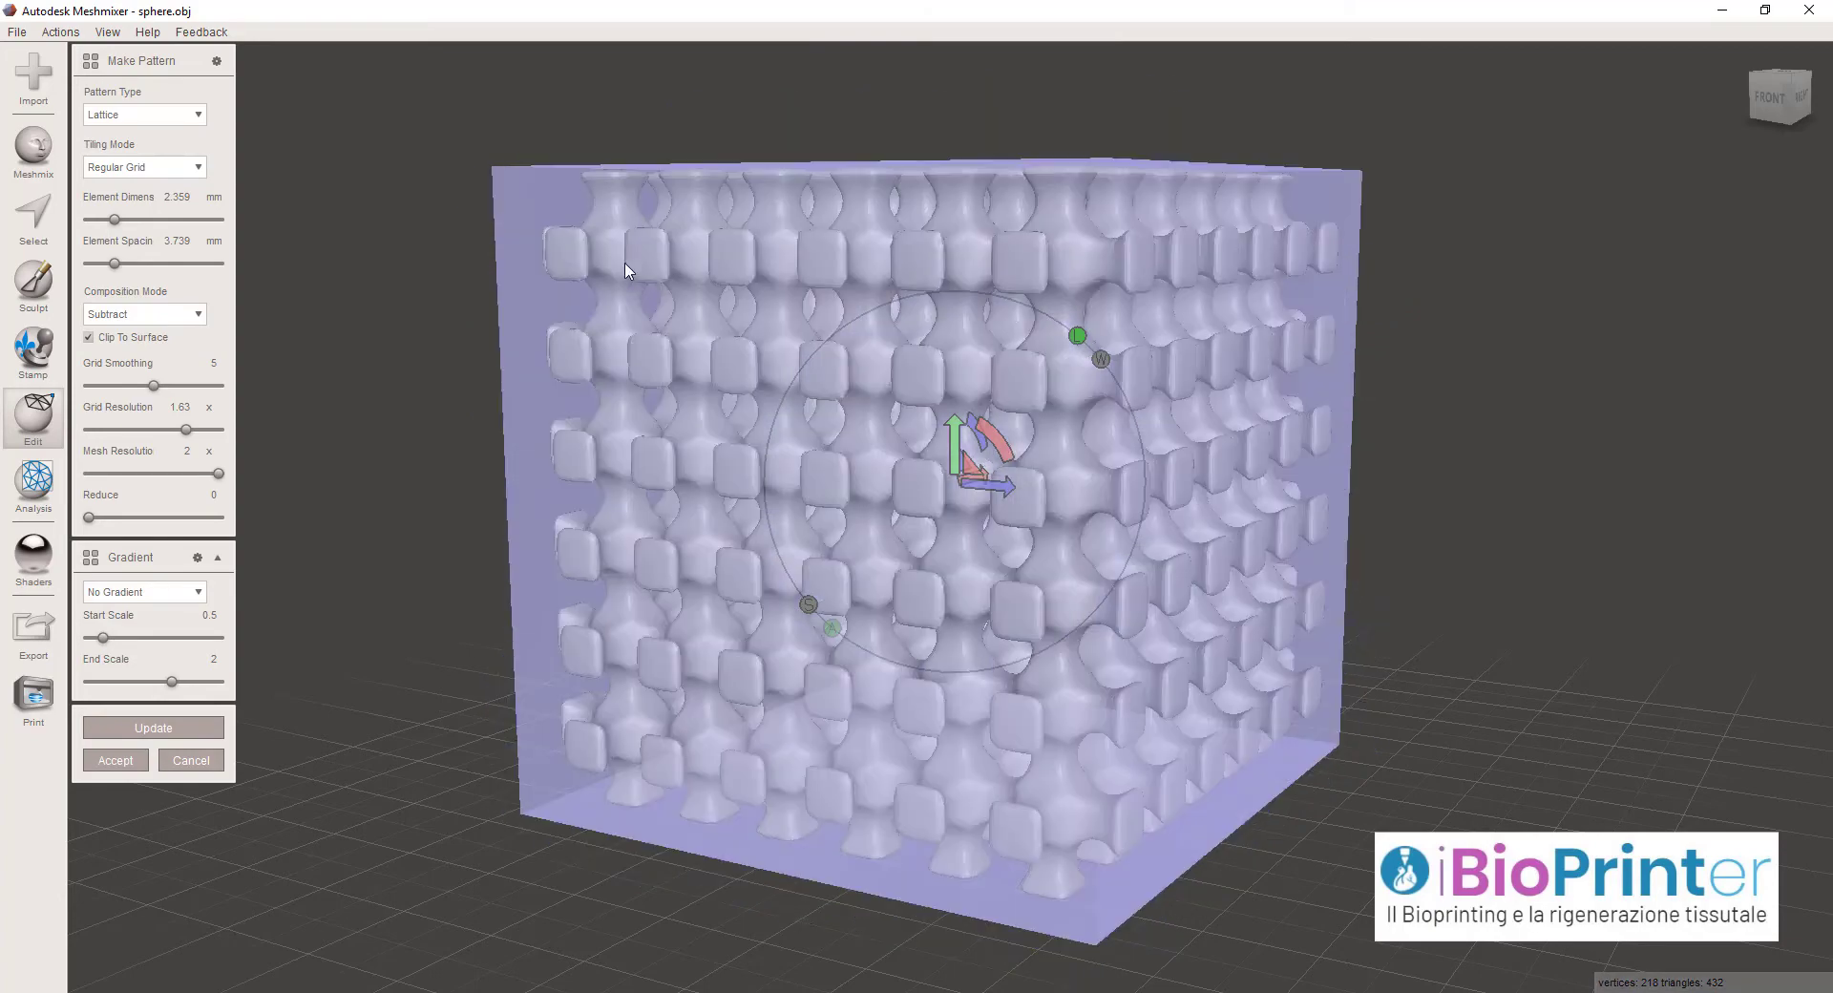
right_drag(642, 264, 868, 314)
scroll(868, 314, up, 5)
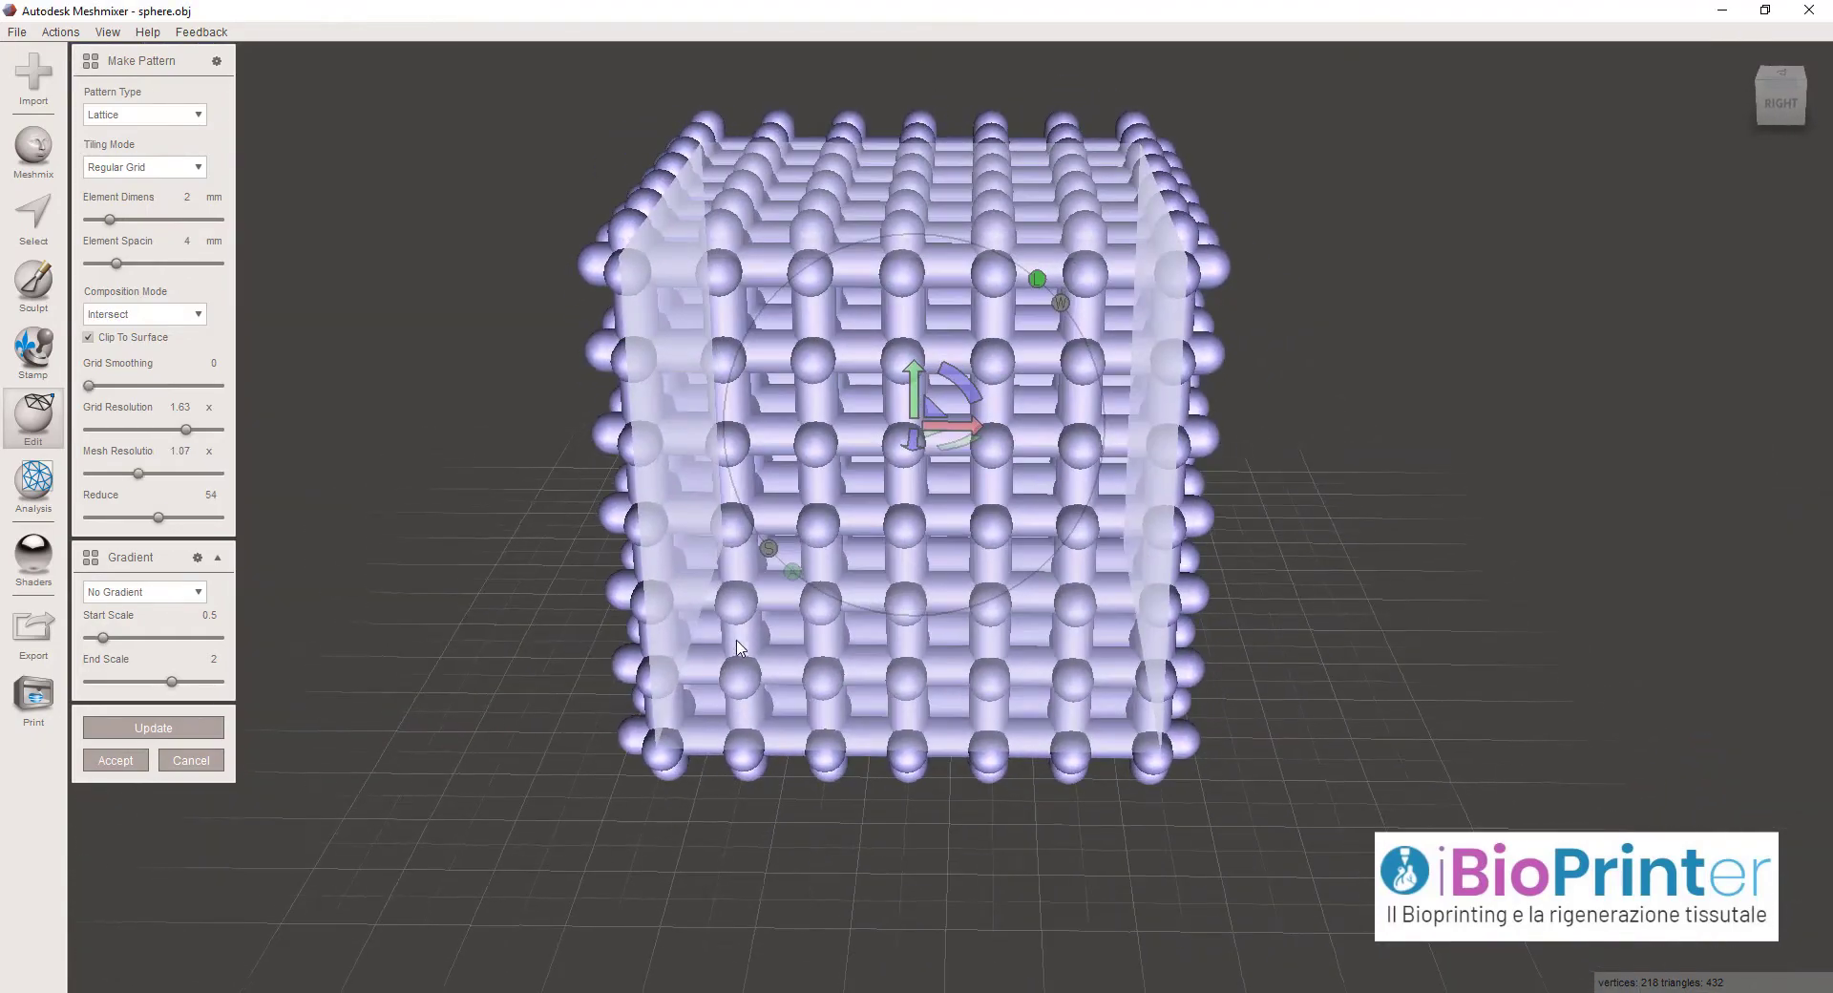
mouse_move(772, 687)
right_down()
mouse_move(787, 643)
mouse_move(762, 614)
mouse_move(789, 669)
right_up()
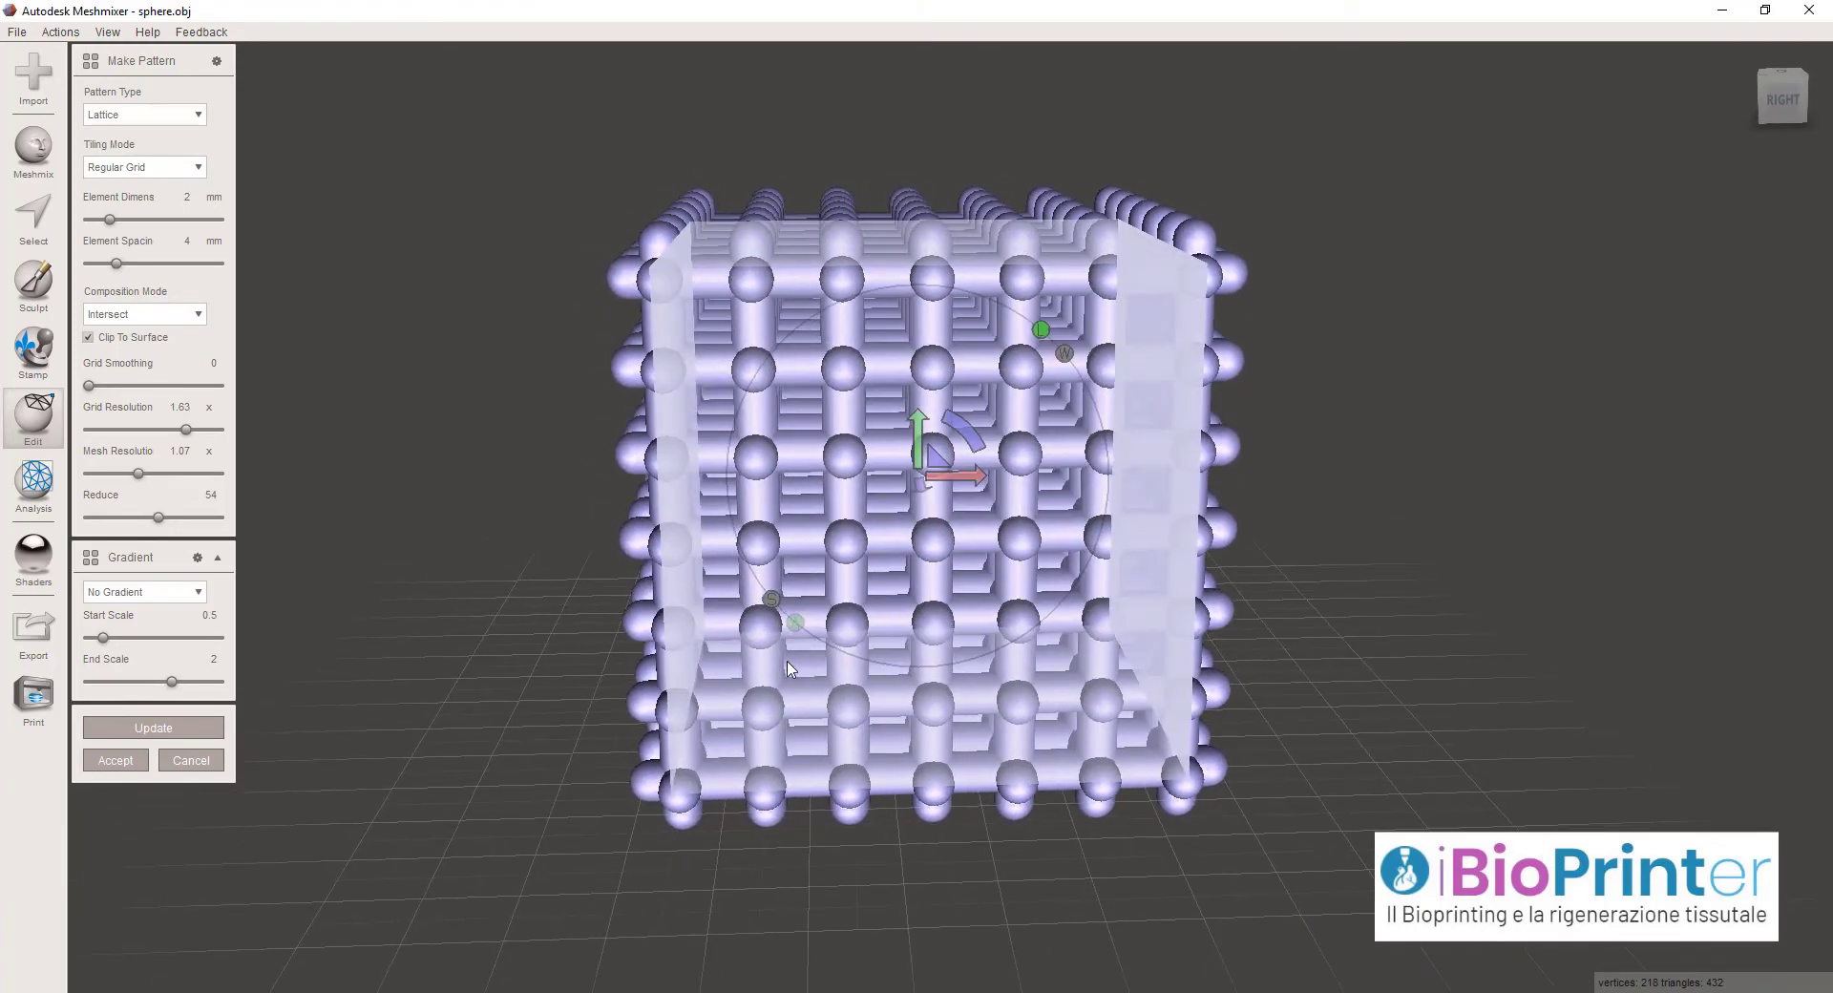
Apply a Line Gradient to the lattice and move its start and end points to opposite sides of the cube
click(135, 593)
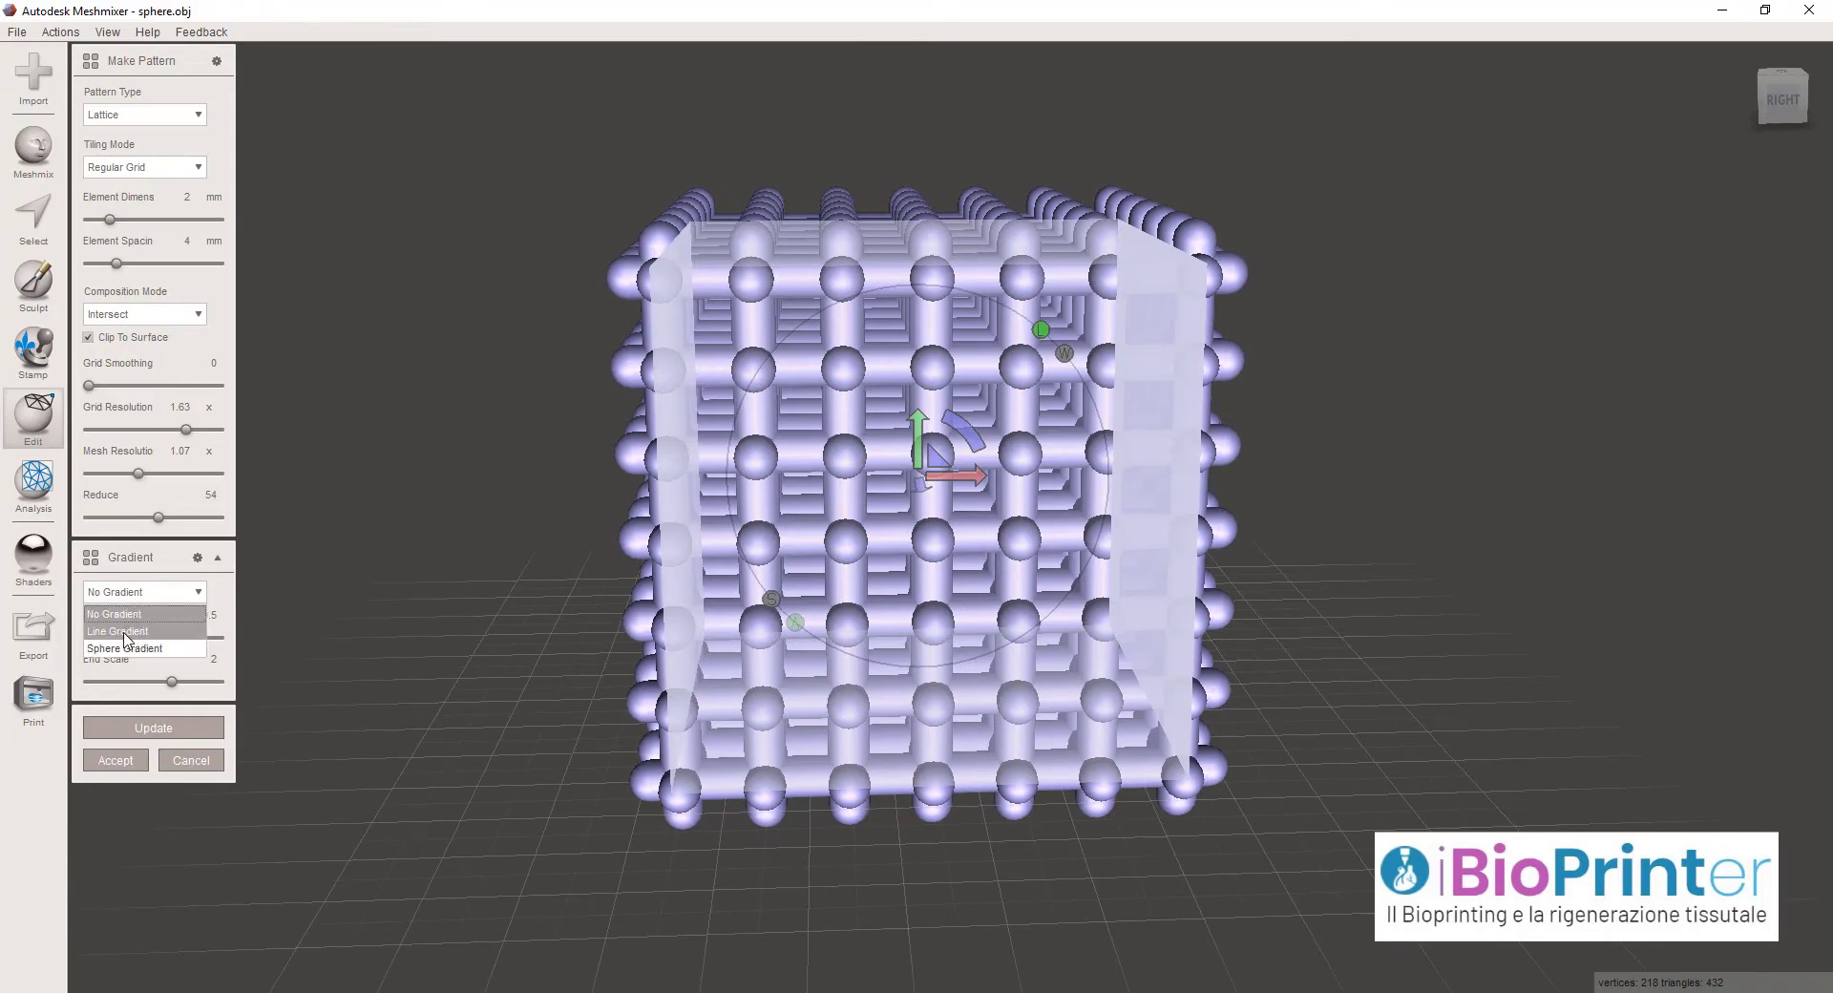
click(128, 639)
right_drag(783, 563, 817, 652)
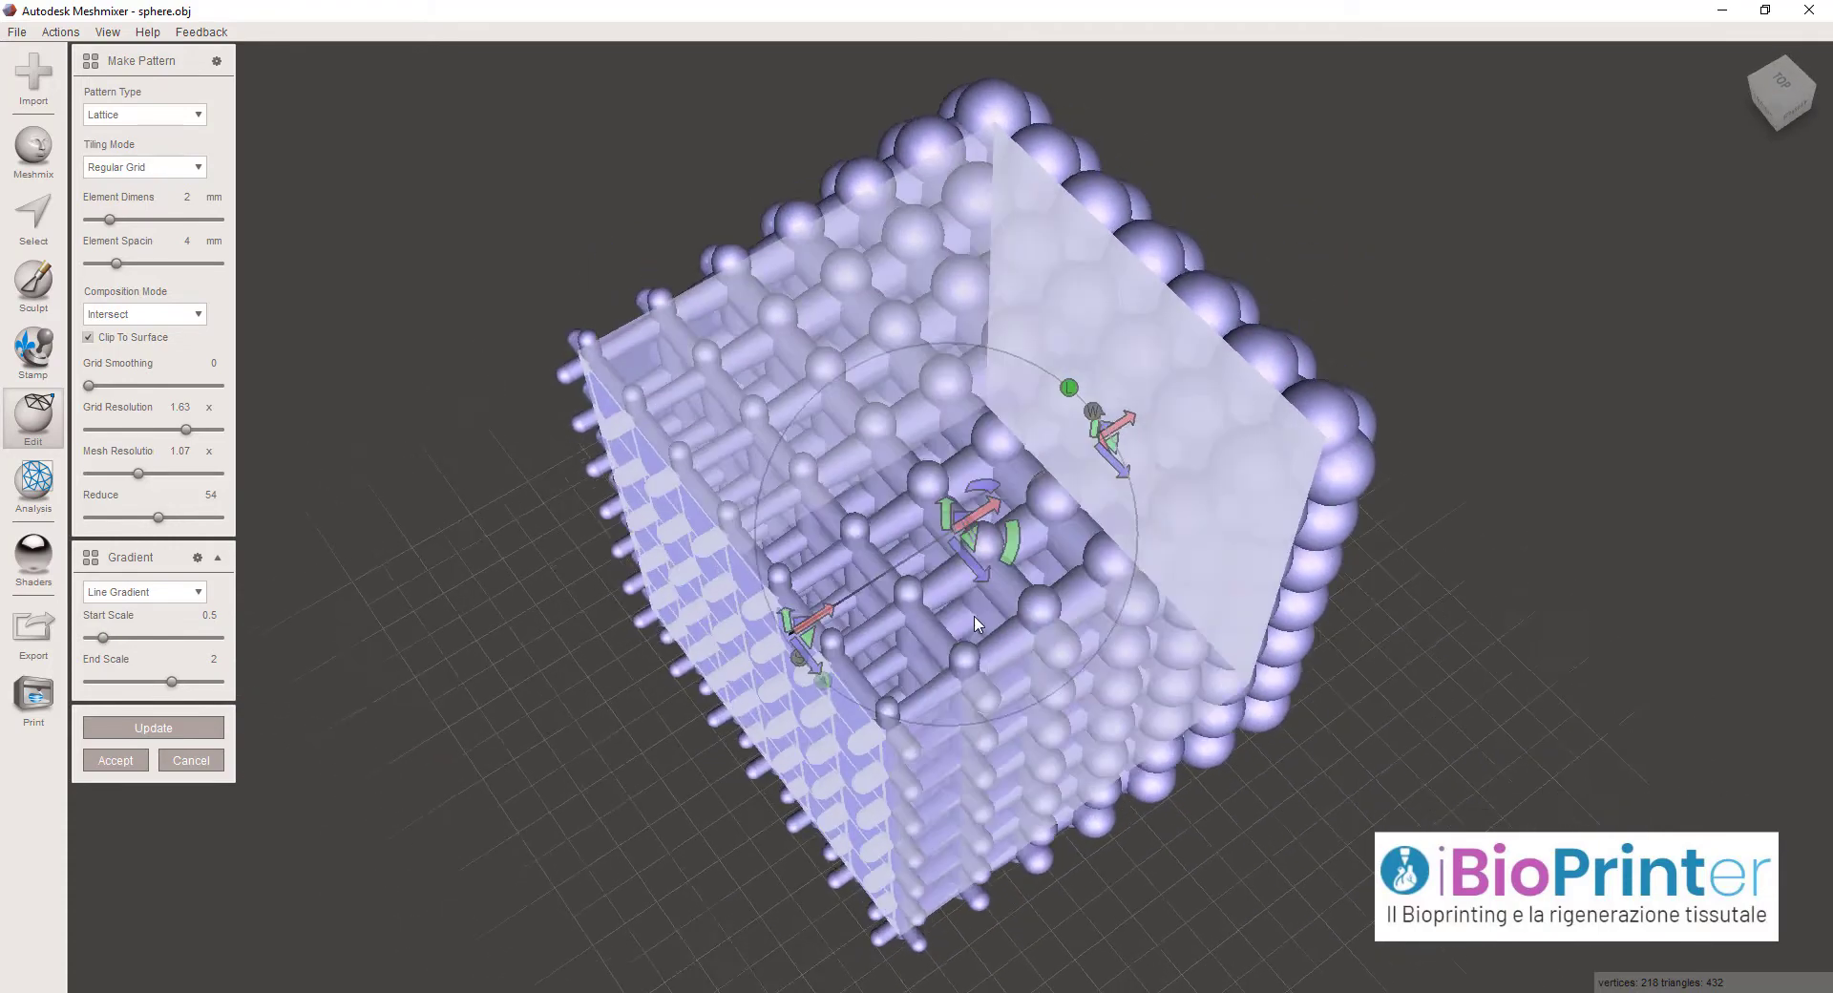
drag(754, 602, 708, 513)
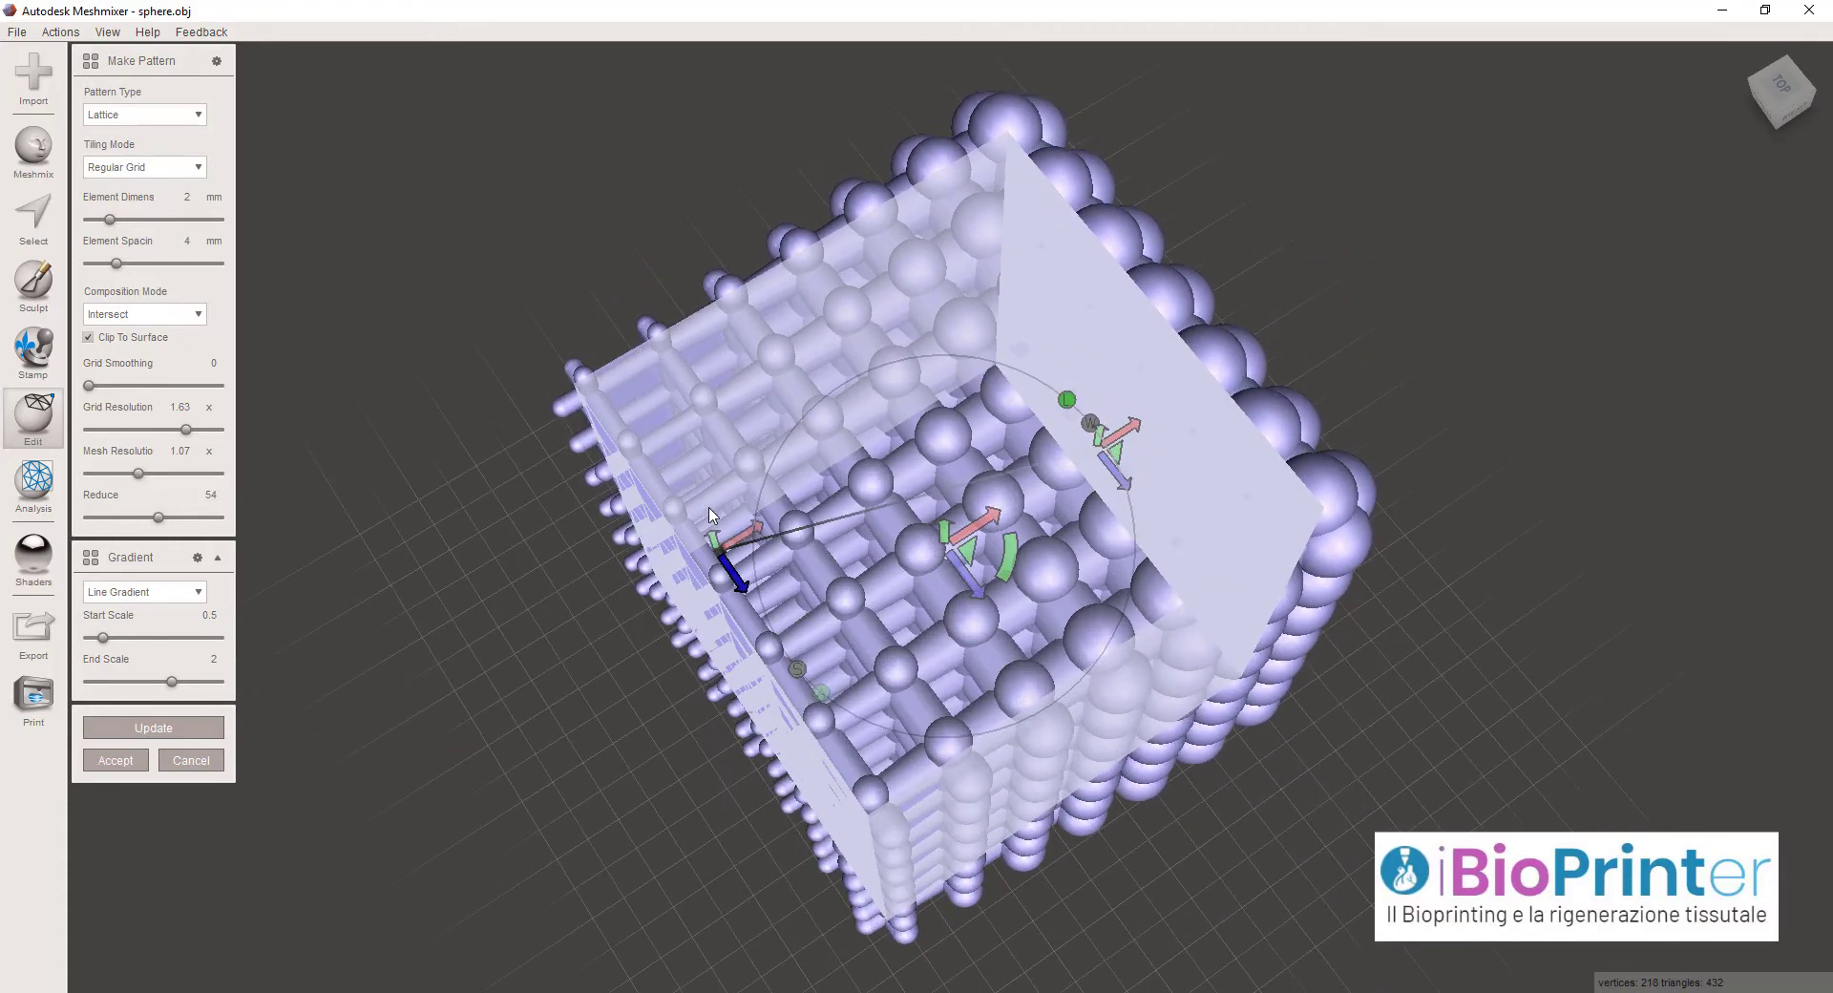
right_drag(819, 673, 1233, 482)
mouse_move(1093, 439)
mouse_down()
mouse_move(1081, 587)
mouse_move(1090, 355)
mouse_move(1090, 697)
mouse_move(1093, 621)
mouse_up()
right_drag(1251, 539, 1337, 549)
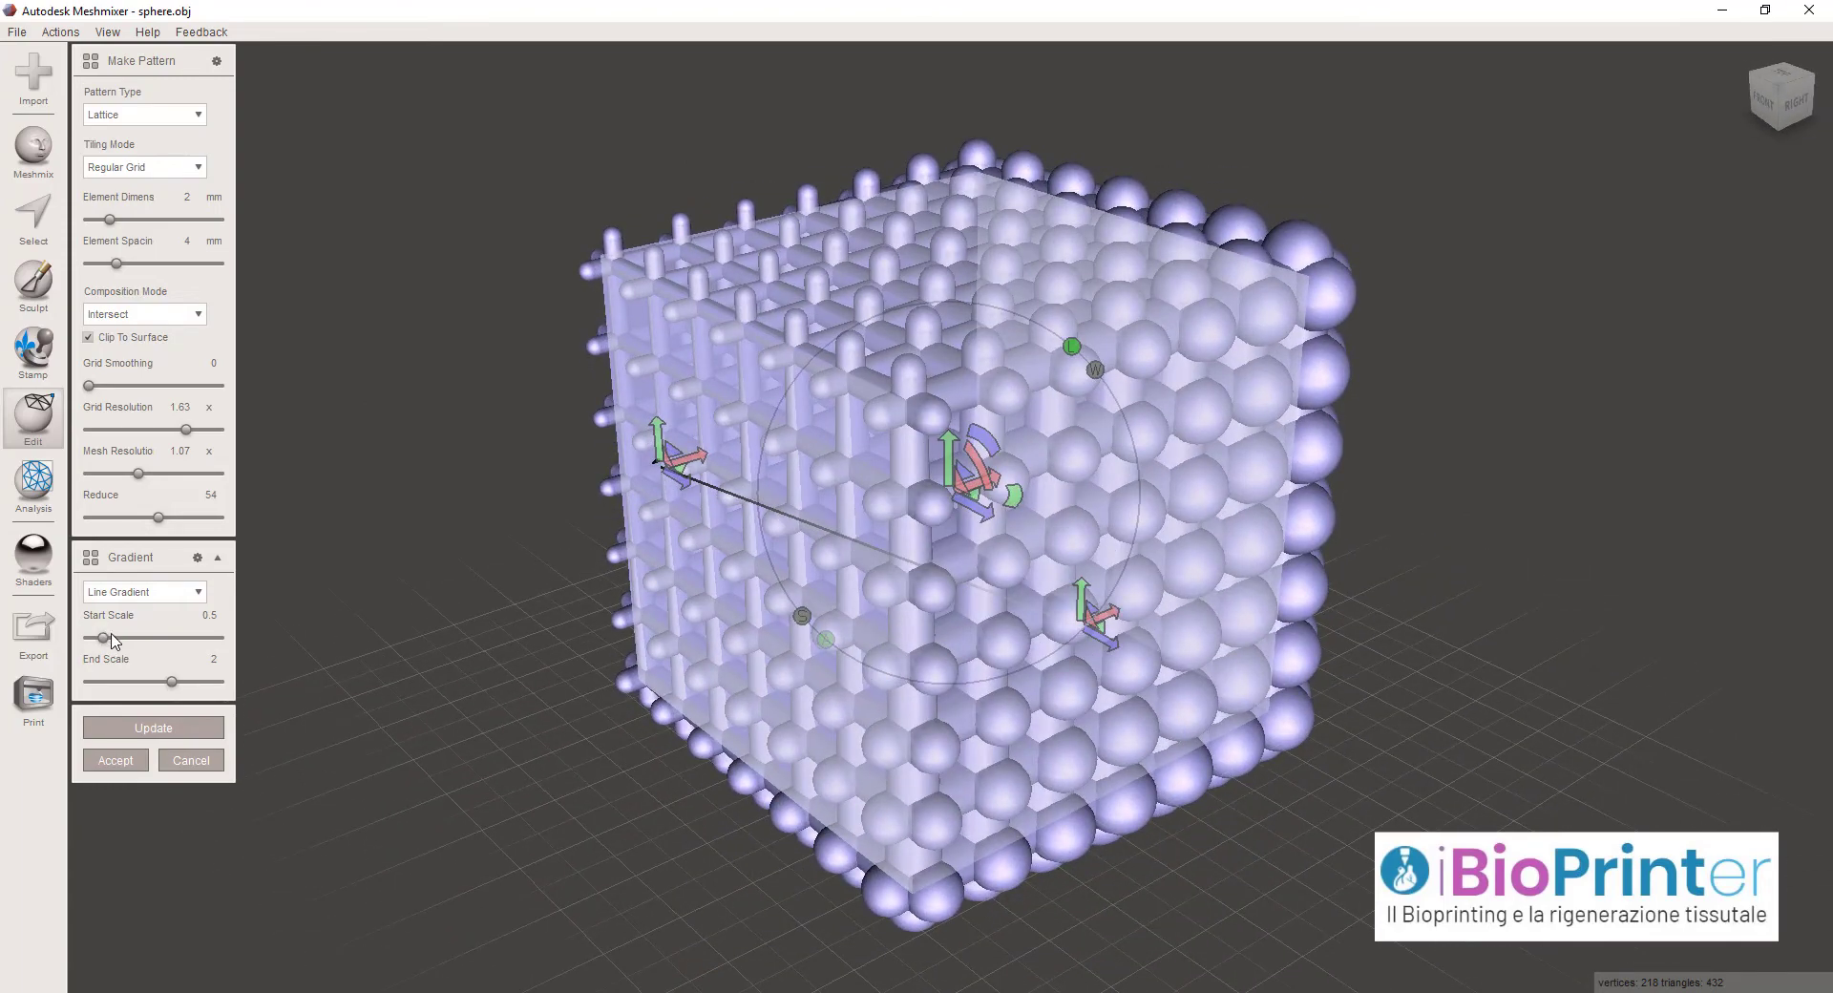
Set the gradient's start scale to 0.5 and end scale to 2.01, and reposition its endpoints to run diagonally across the cube
drag(112, 640, 134, 647)
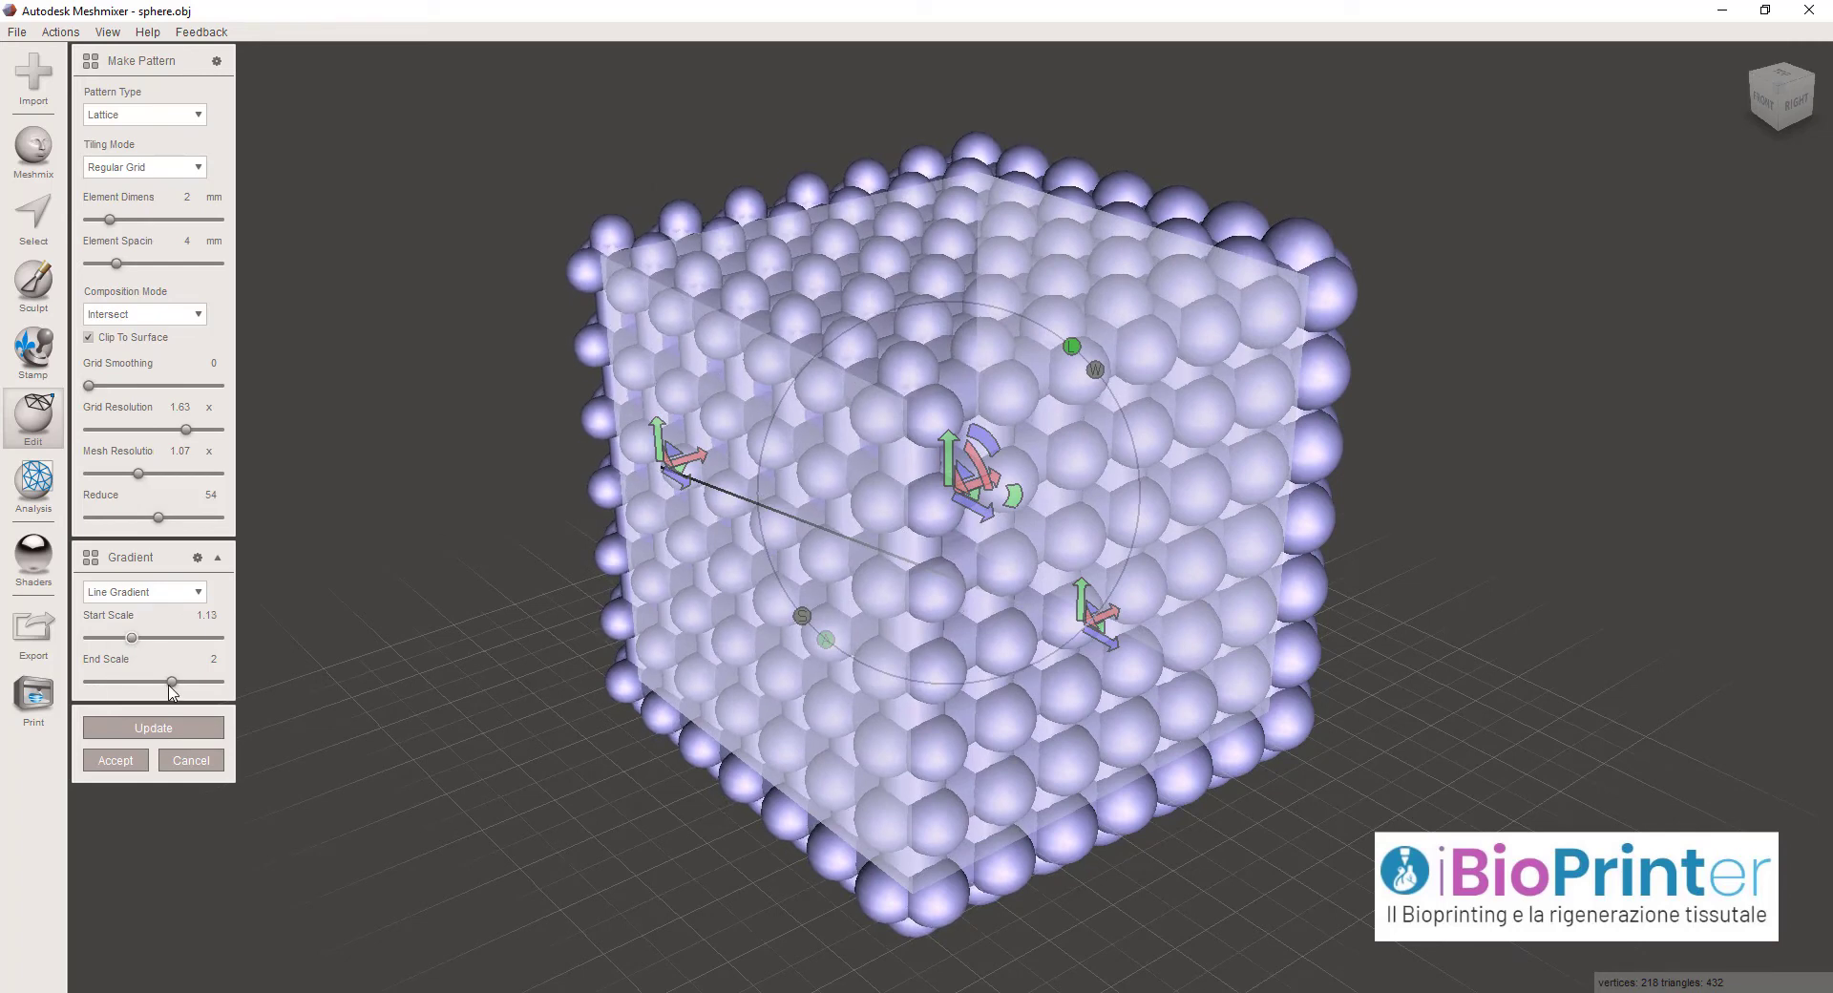
mouse_move(171, 684)
mouse_down()
mouse_move(99, 681)
mouse_move(175, 682)
mouse_move(106, 638)
mouse_up()
drag(660, 437, 668, 512)
right_drag(1136, 604, 1049, 465)
mouse_move(1076, 431)
mouse_down()
mouse_move(1136, 502)
mouse_move(1226, 542)
mouse_up()
right_drag(1056, 481, 1061, 326)
drag(648, 440, 677, 270)
mouse_move(671, 385)
right_down()
mouse_move(837, 469)
mouse_move(787, 454)
right_up()
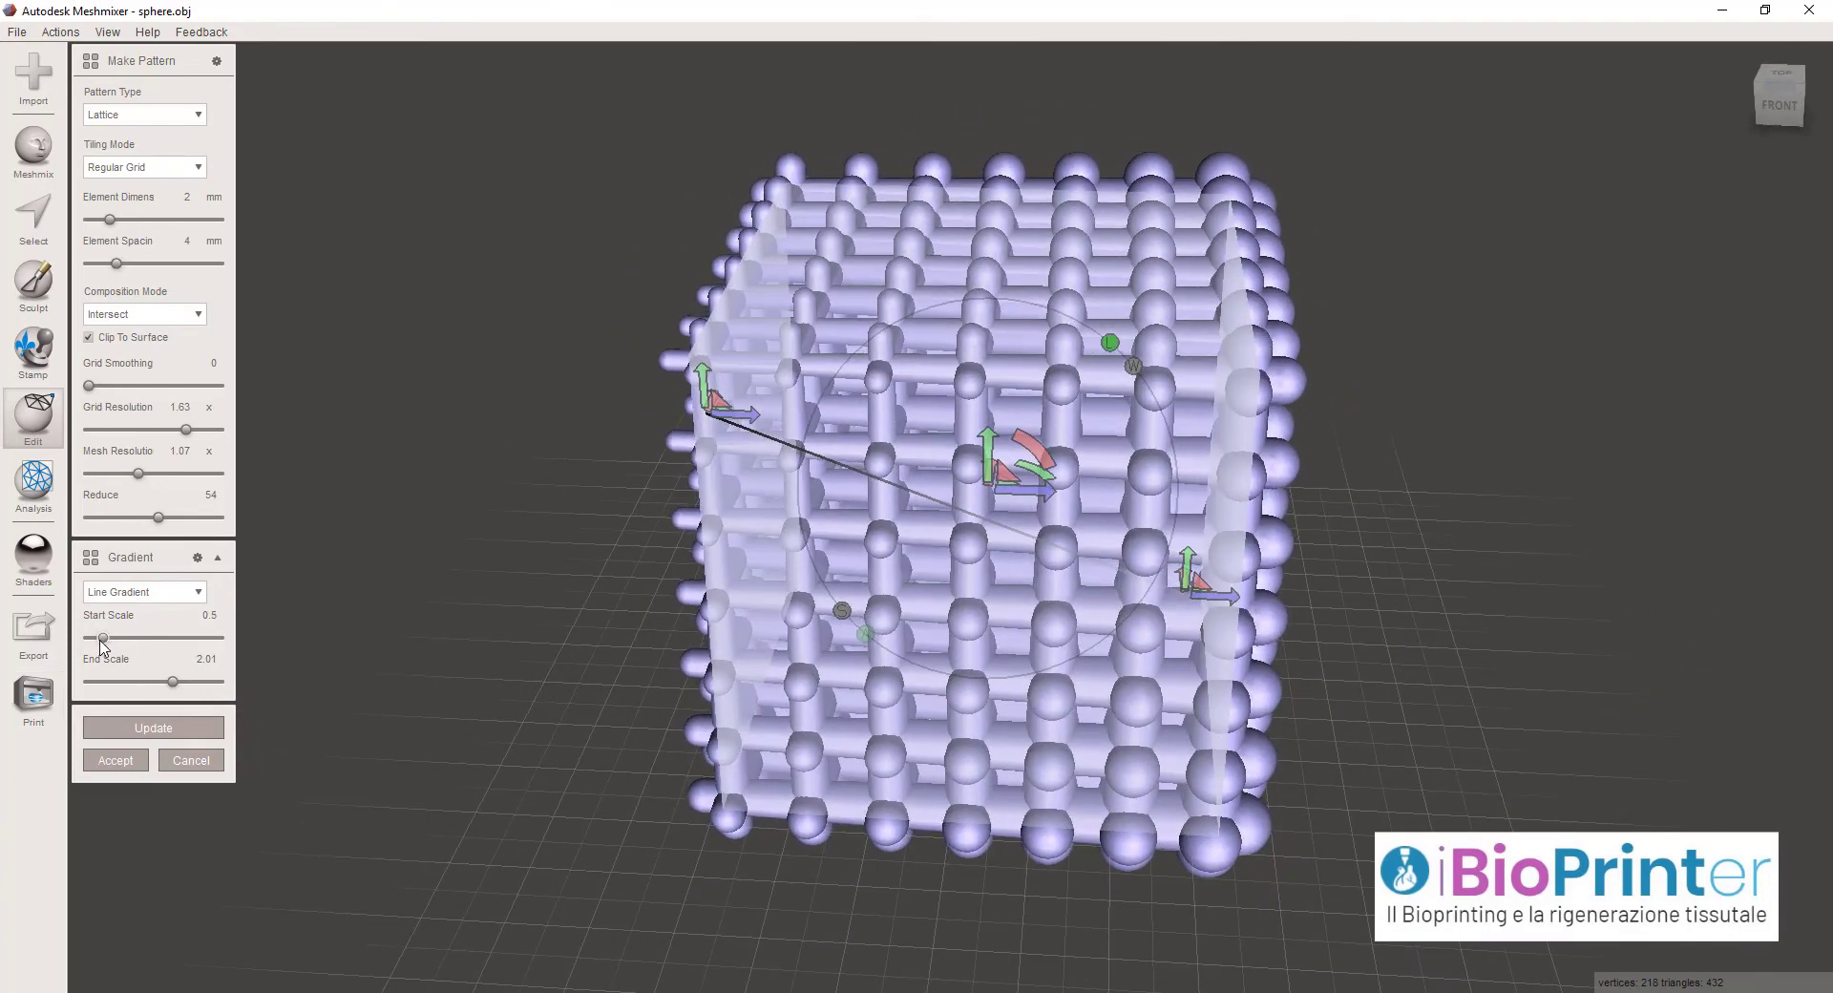
Set the gradient's start scale to 0.42 and end scale to 2.47, and move its end point towards the cube's lower corner
drag(106, 637, 99, 638)
drag(185, 683, 194, 683)
right_drag(1212, 659, 878, 616)
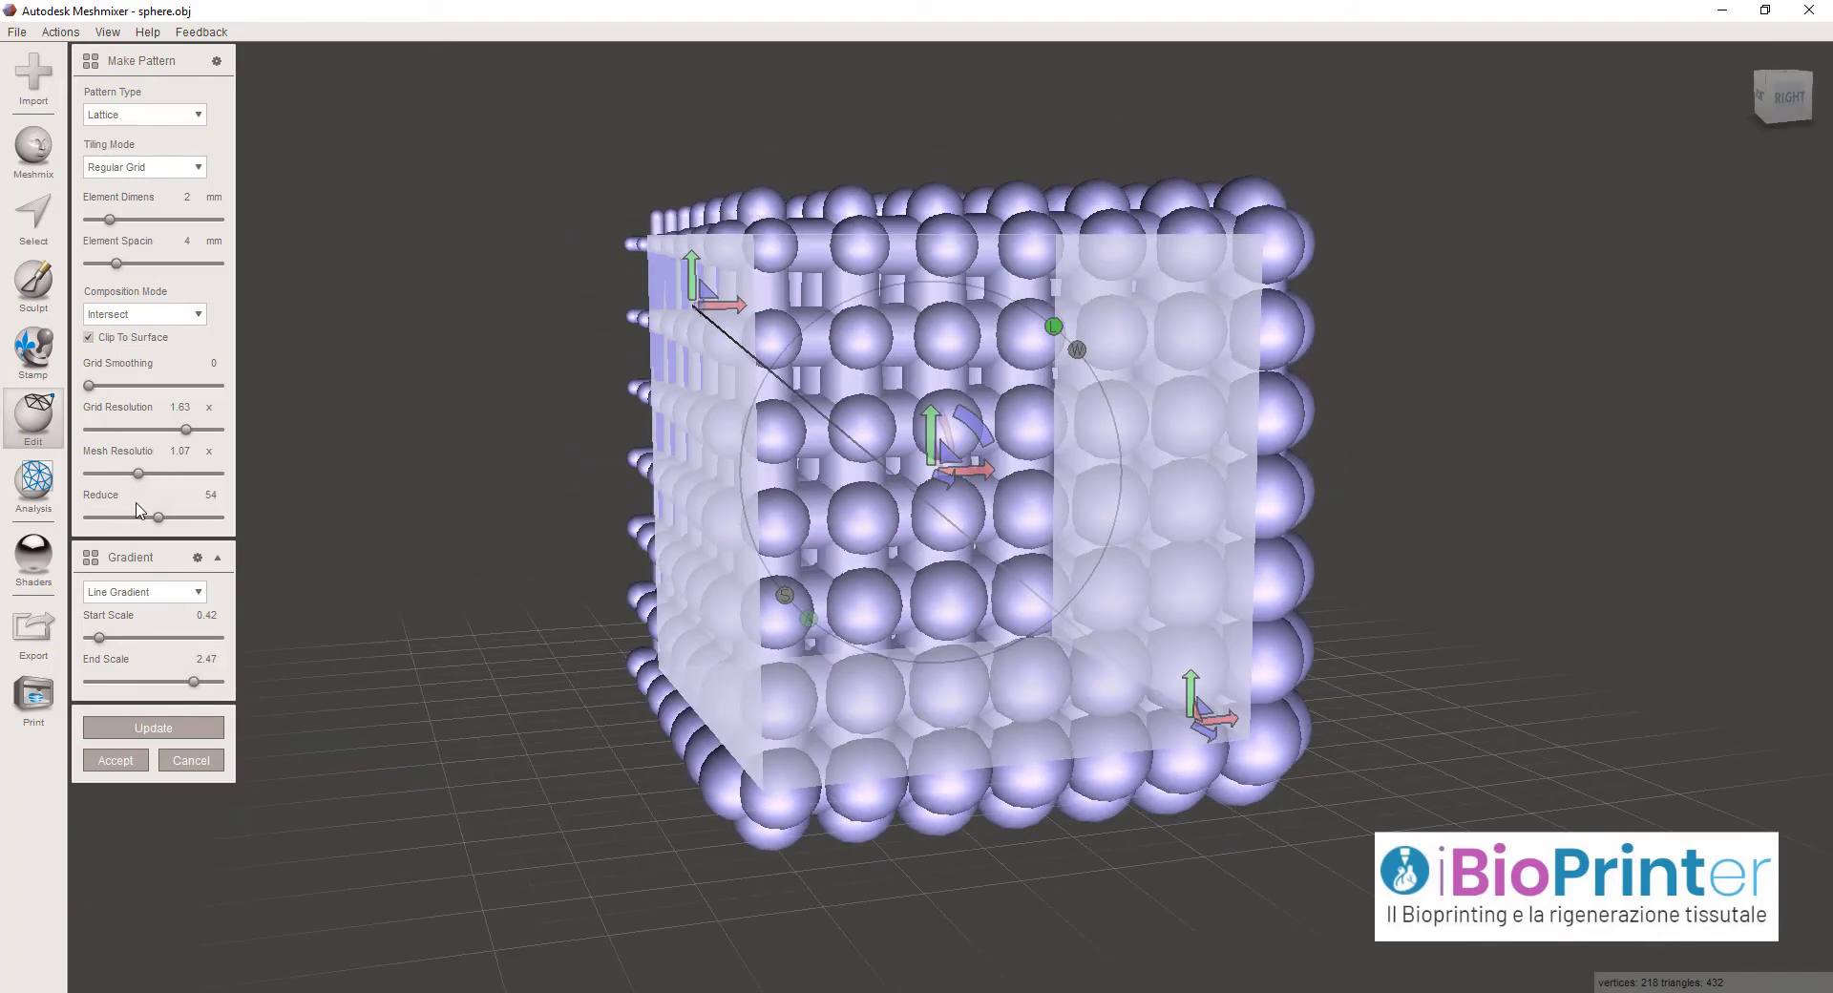
Set the mesh resolution to 1.04x and the reduction to 34, update the preview and examine the graded pores from the front
drag(143, 517, 146, 518)
right_drag(615, 472, 663, 489)
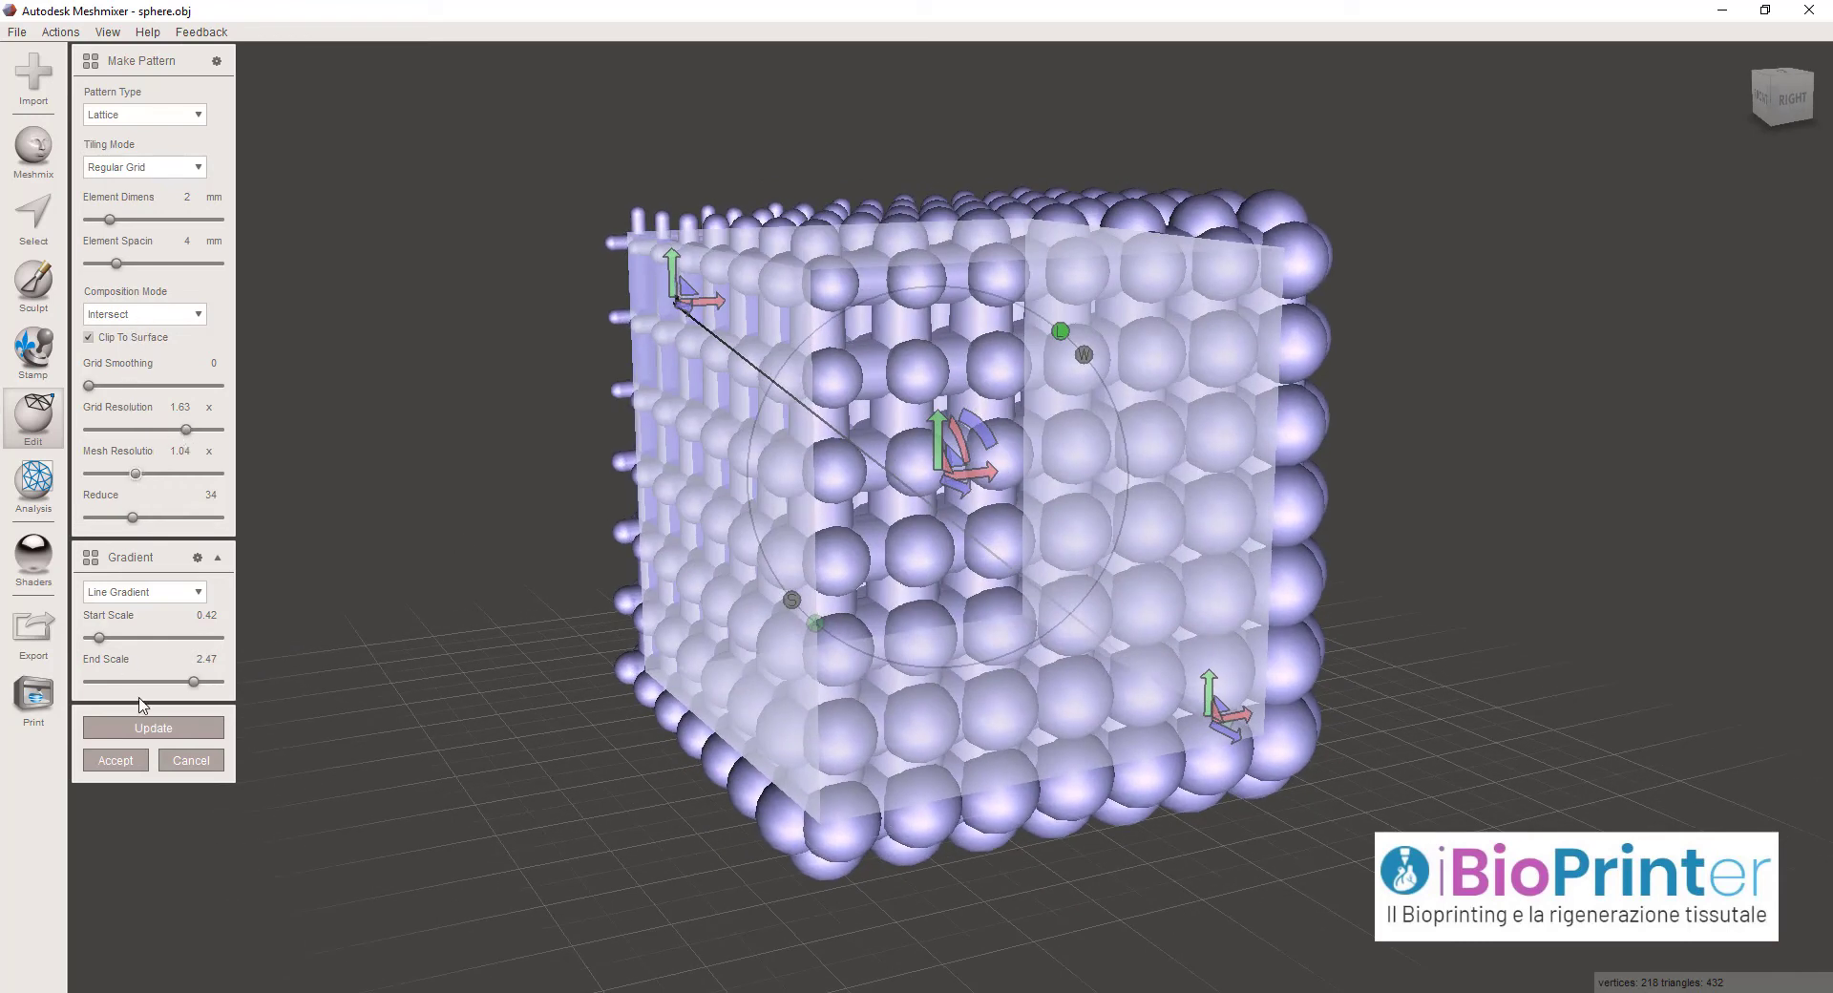
click(155, 730)
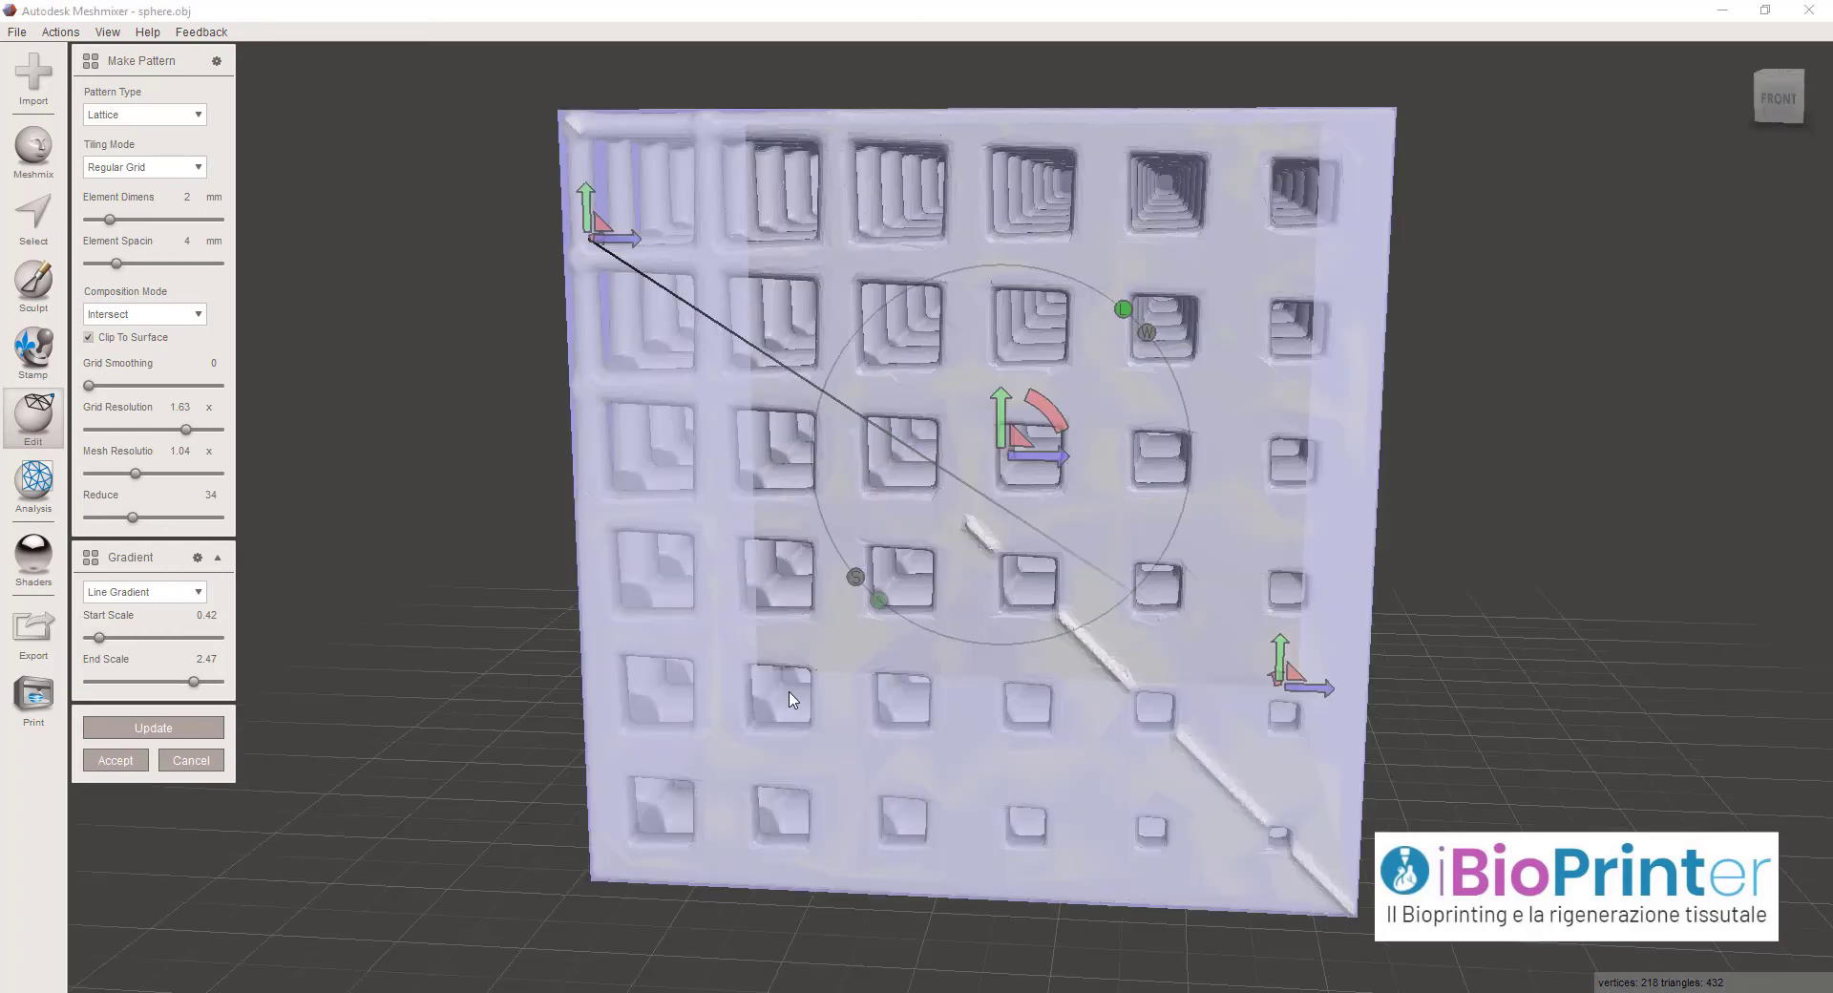
right_drag(791, 694, 1187, 448)
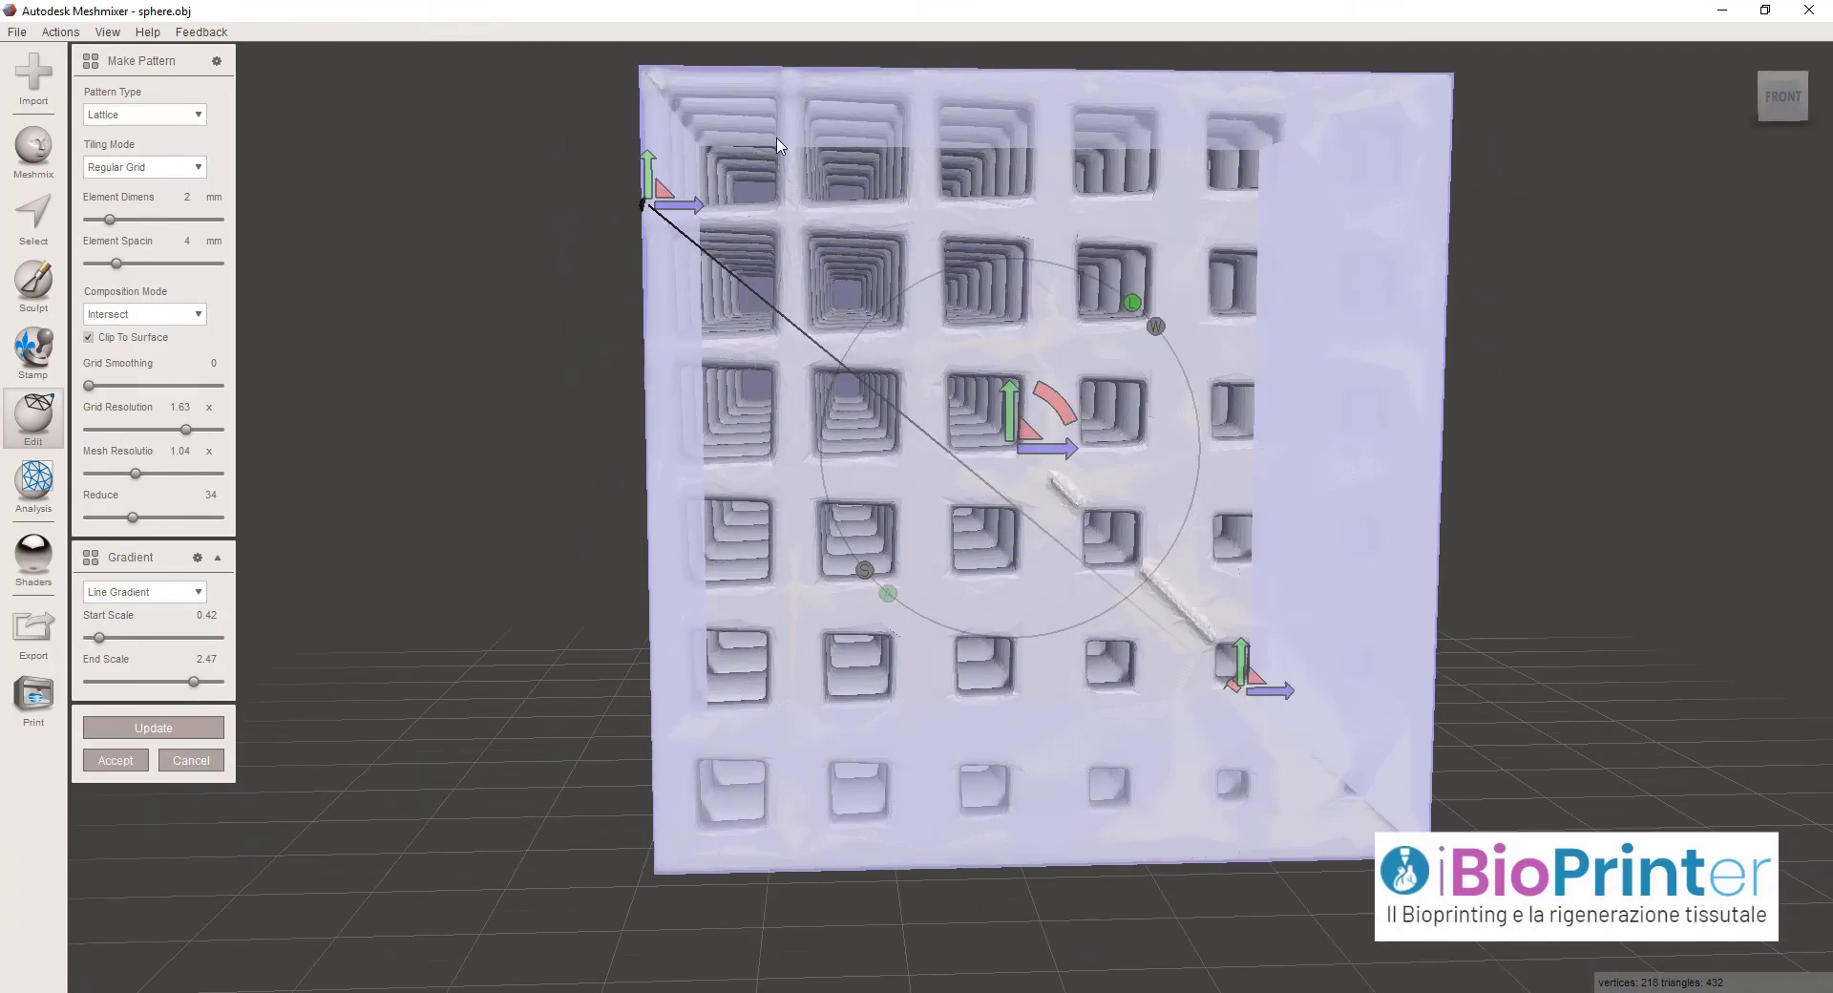
right_drag(763, 136, 732, 181)
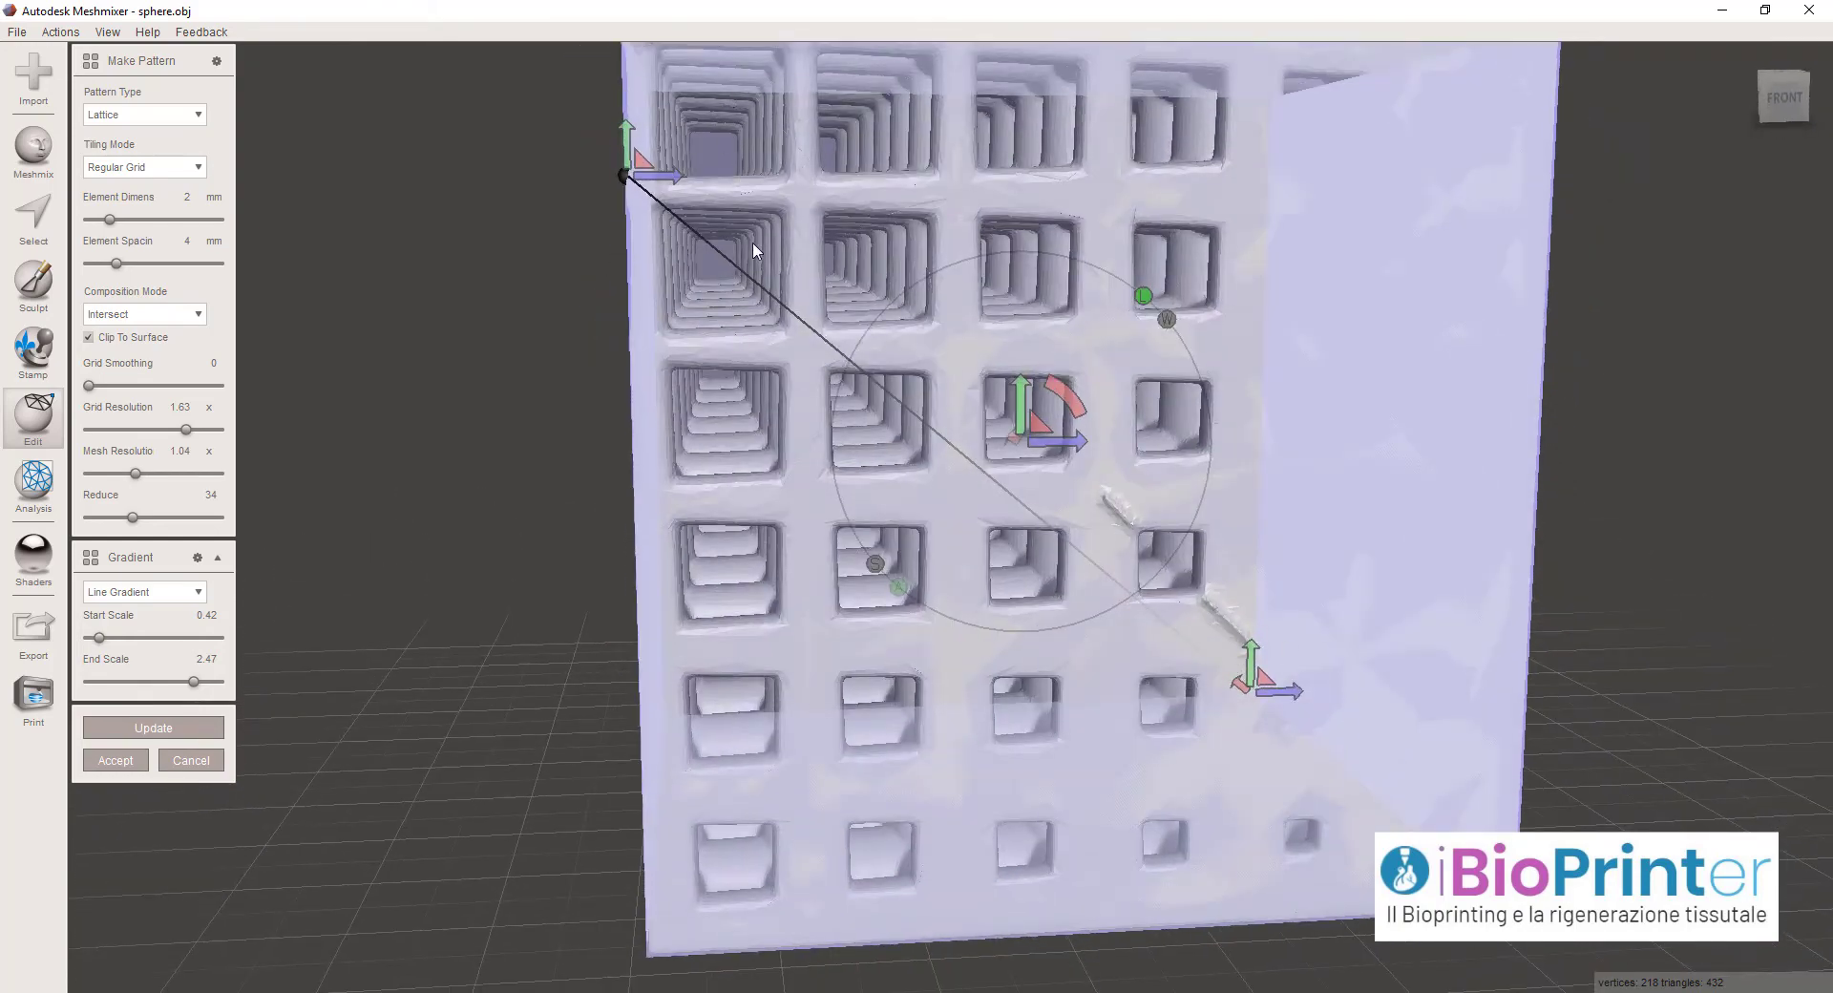
right_drag(748, 237, 729, 244)
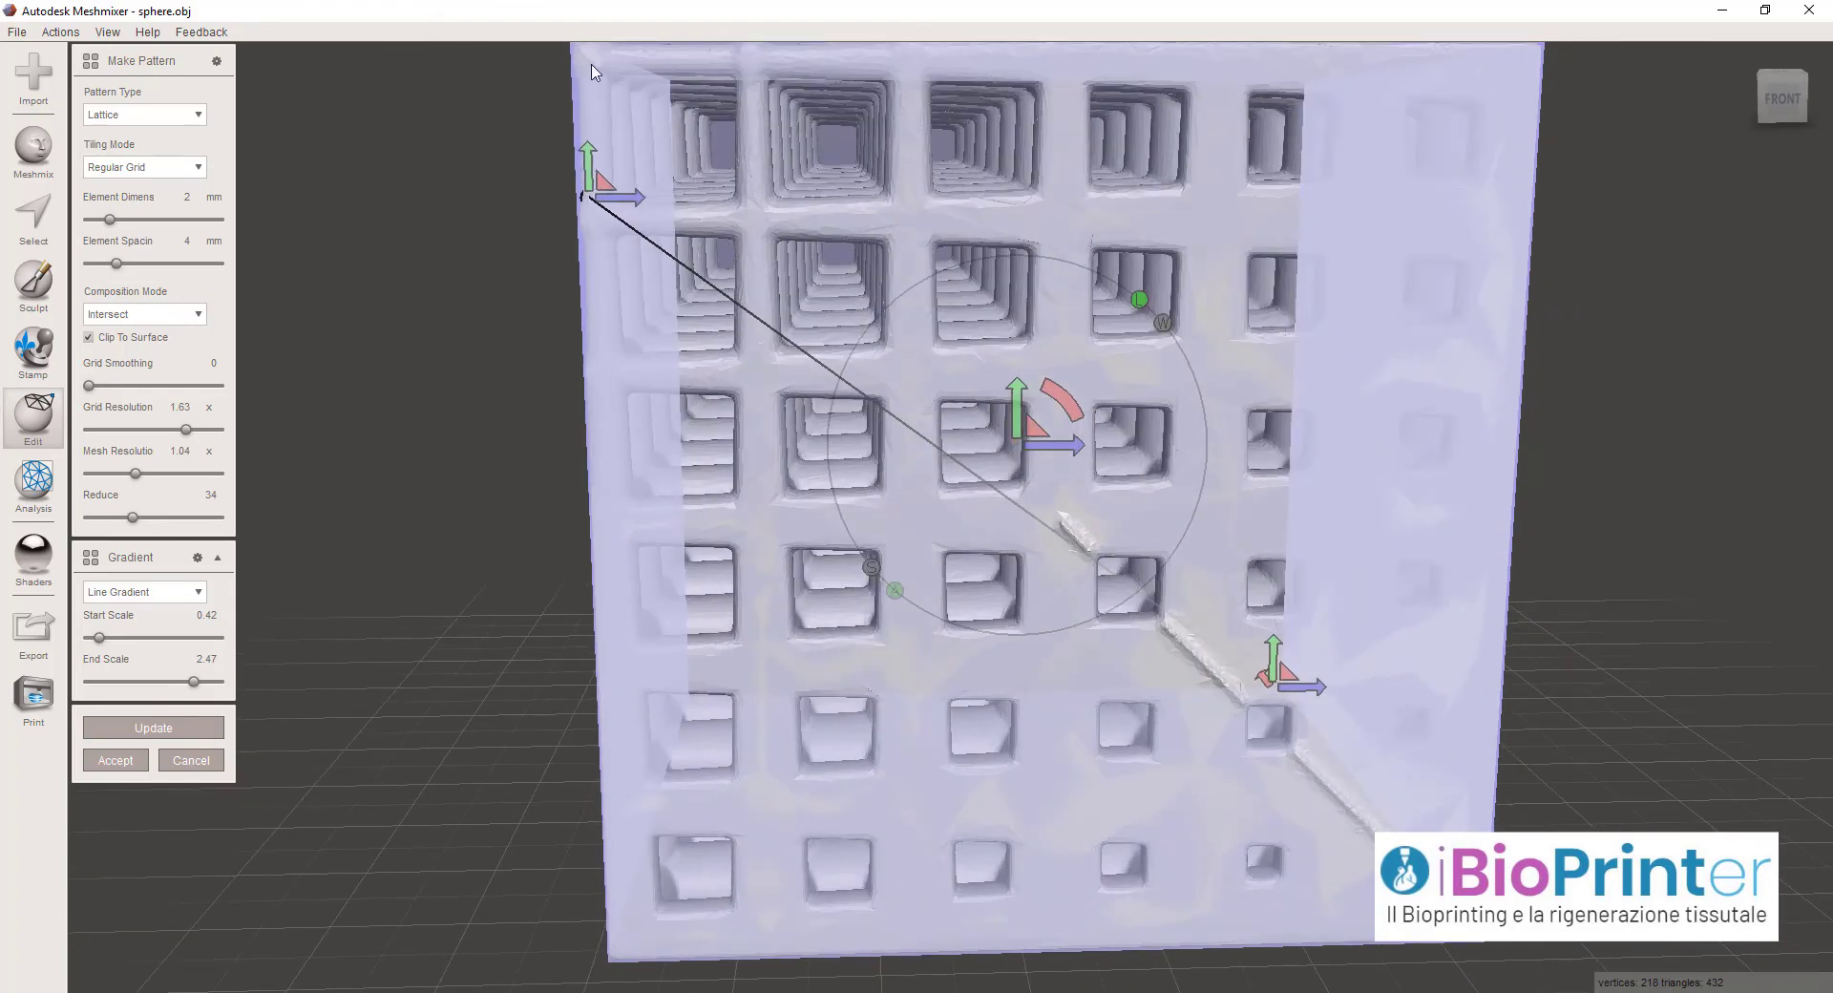
right_drag(1129, 809, 1108, 803)
Switch the graded lattice to Subtract with a 0.92x mesh resolution and no clipping to the surface, and update the preview
click(151, 318)
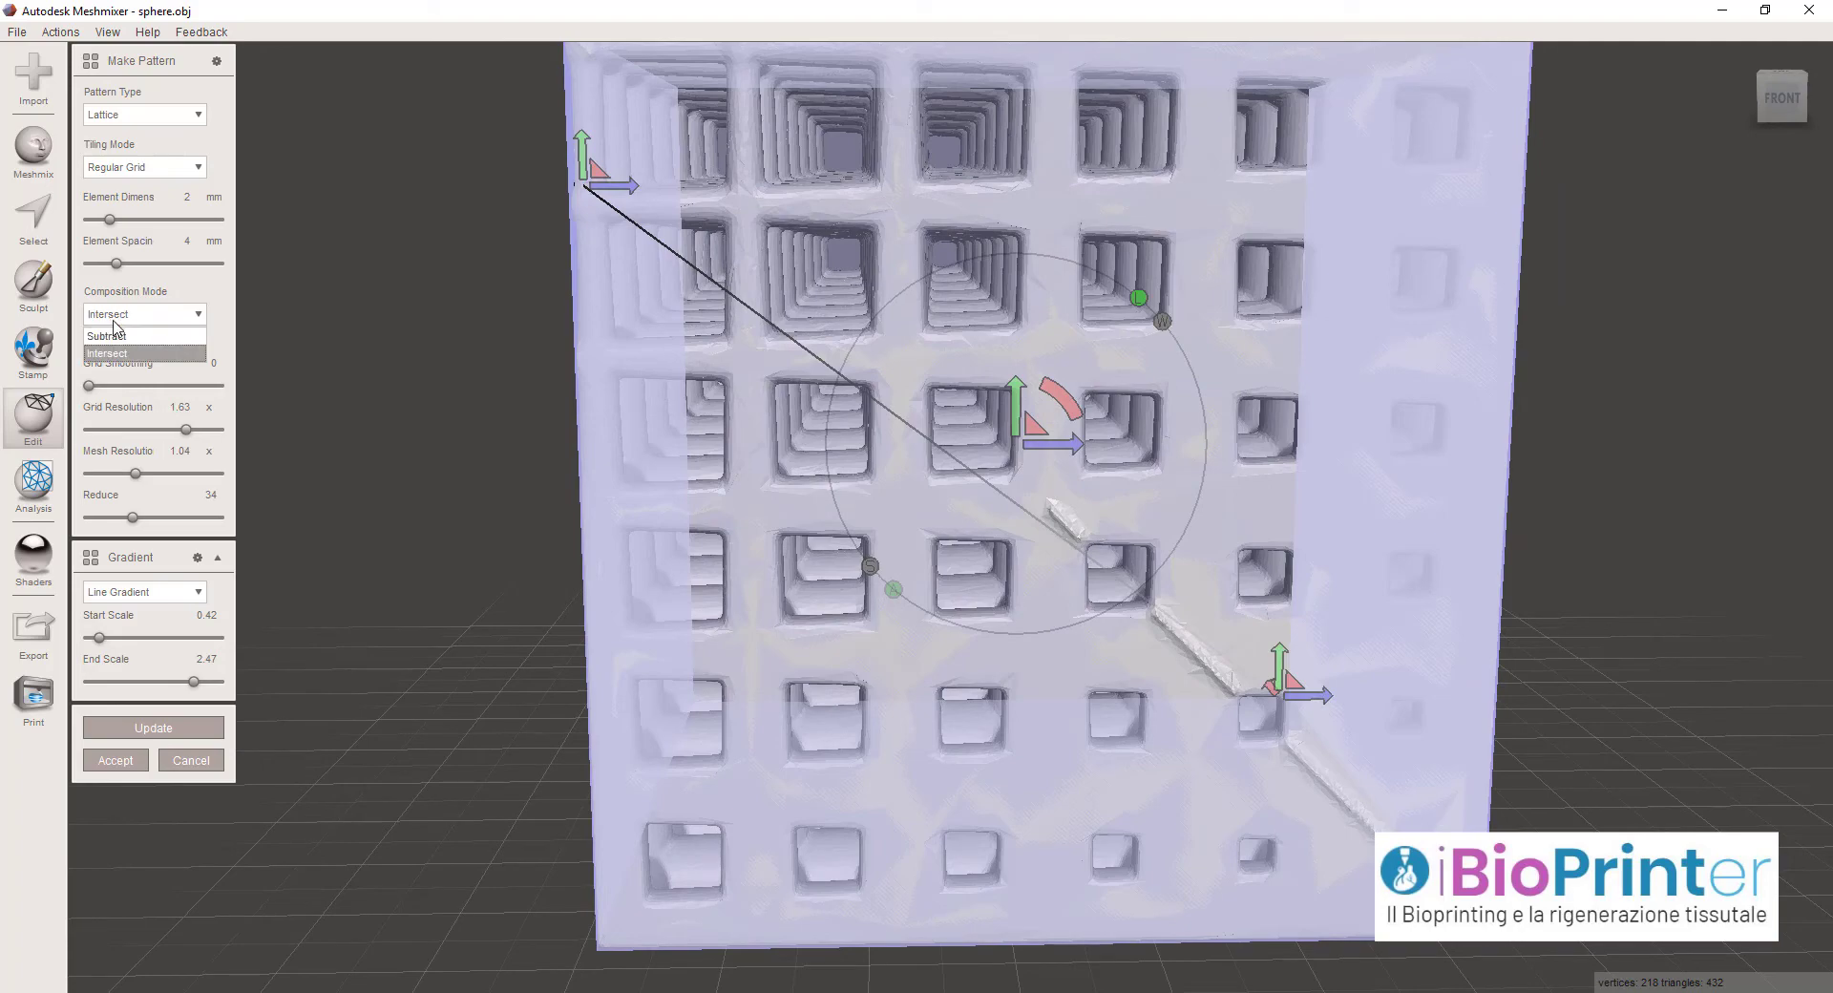
click(113, 337)
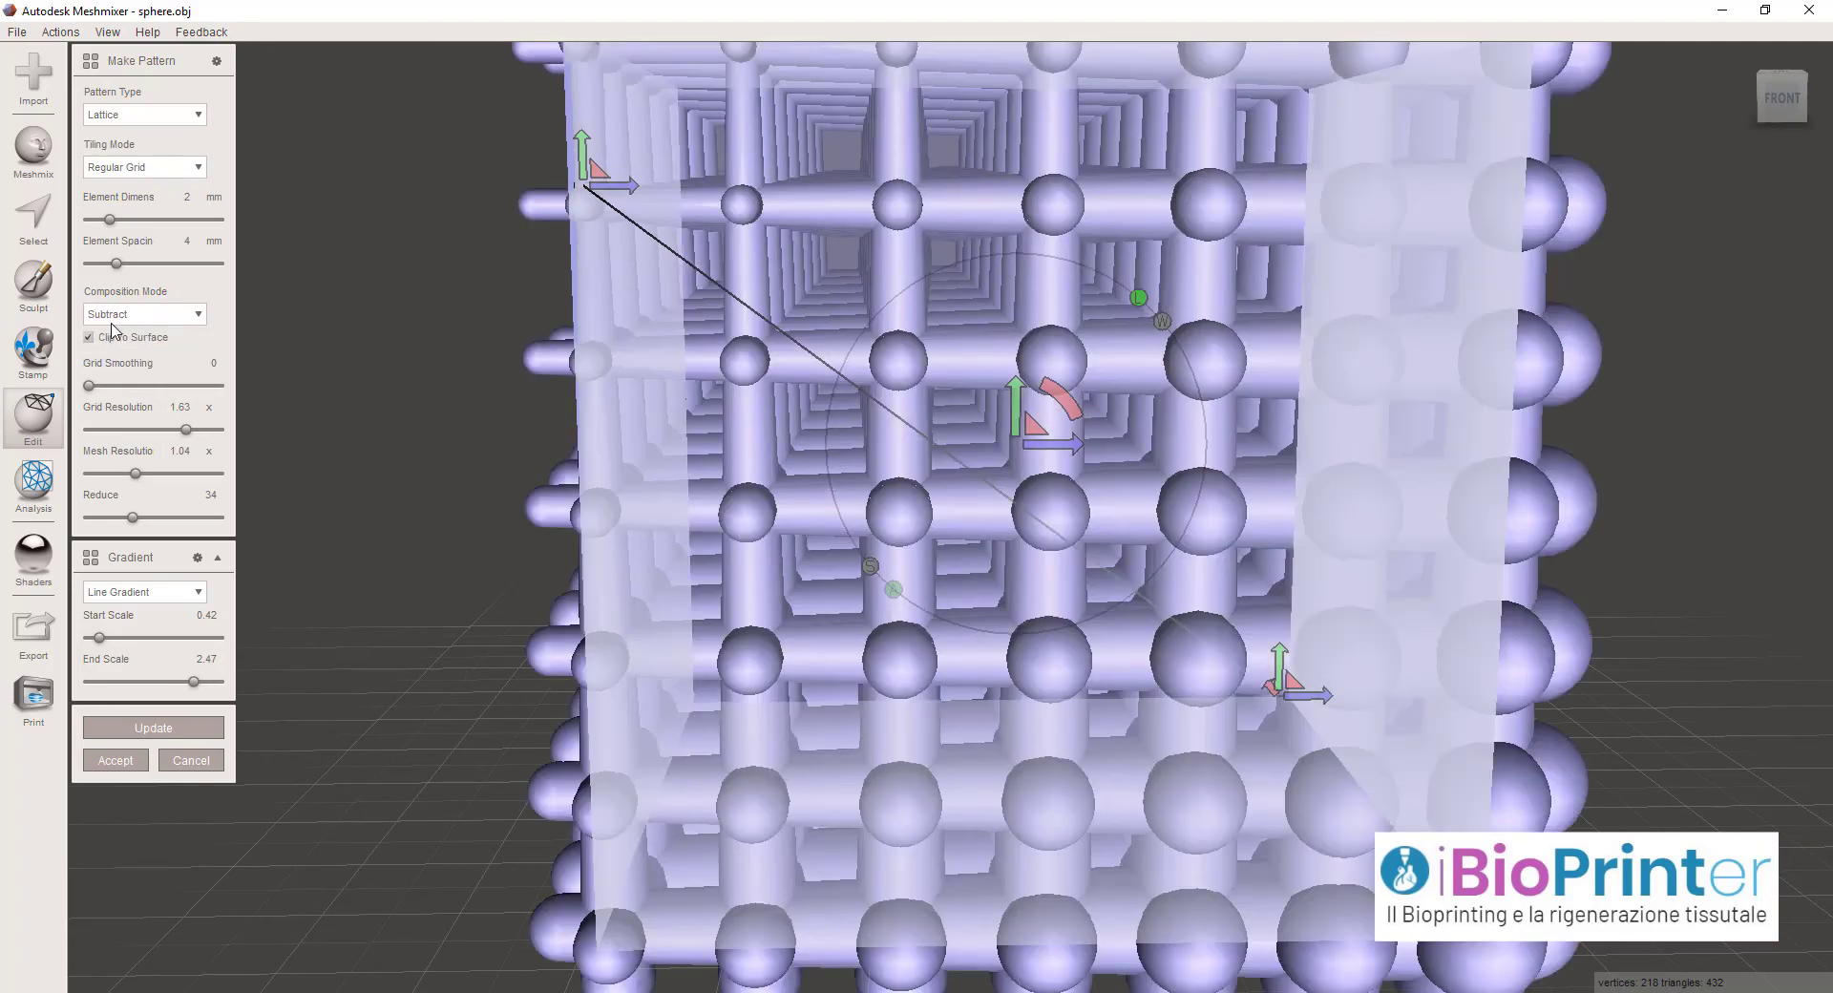
scroll(801, 423, down, 3)
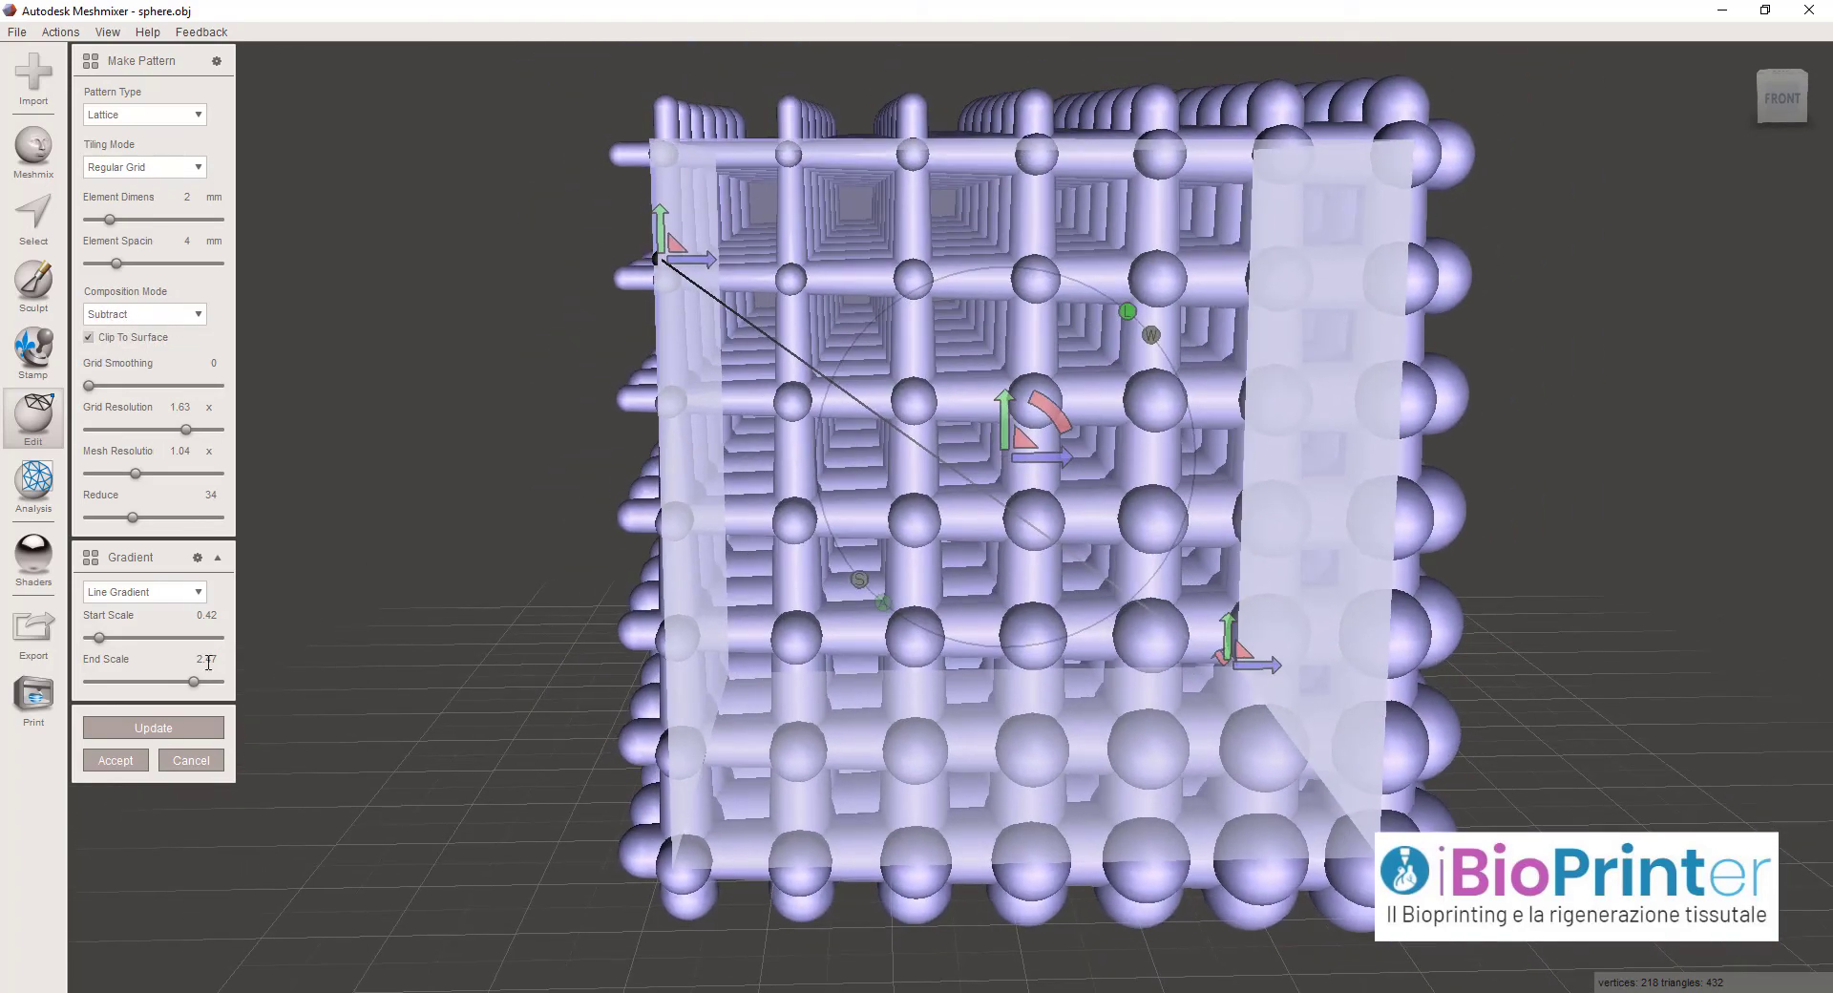
drag(130, 475, 124, 477)
click(160, 723)
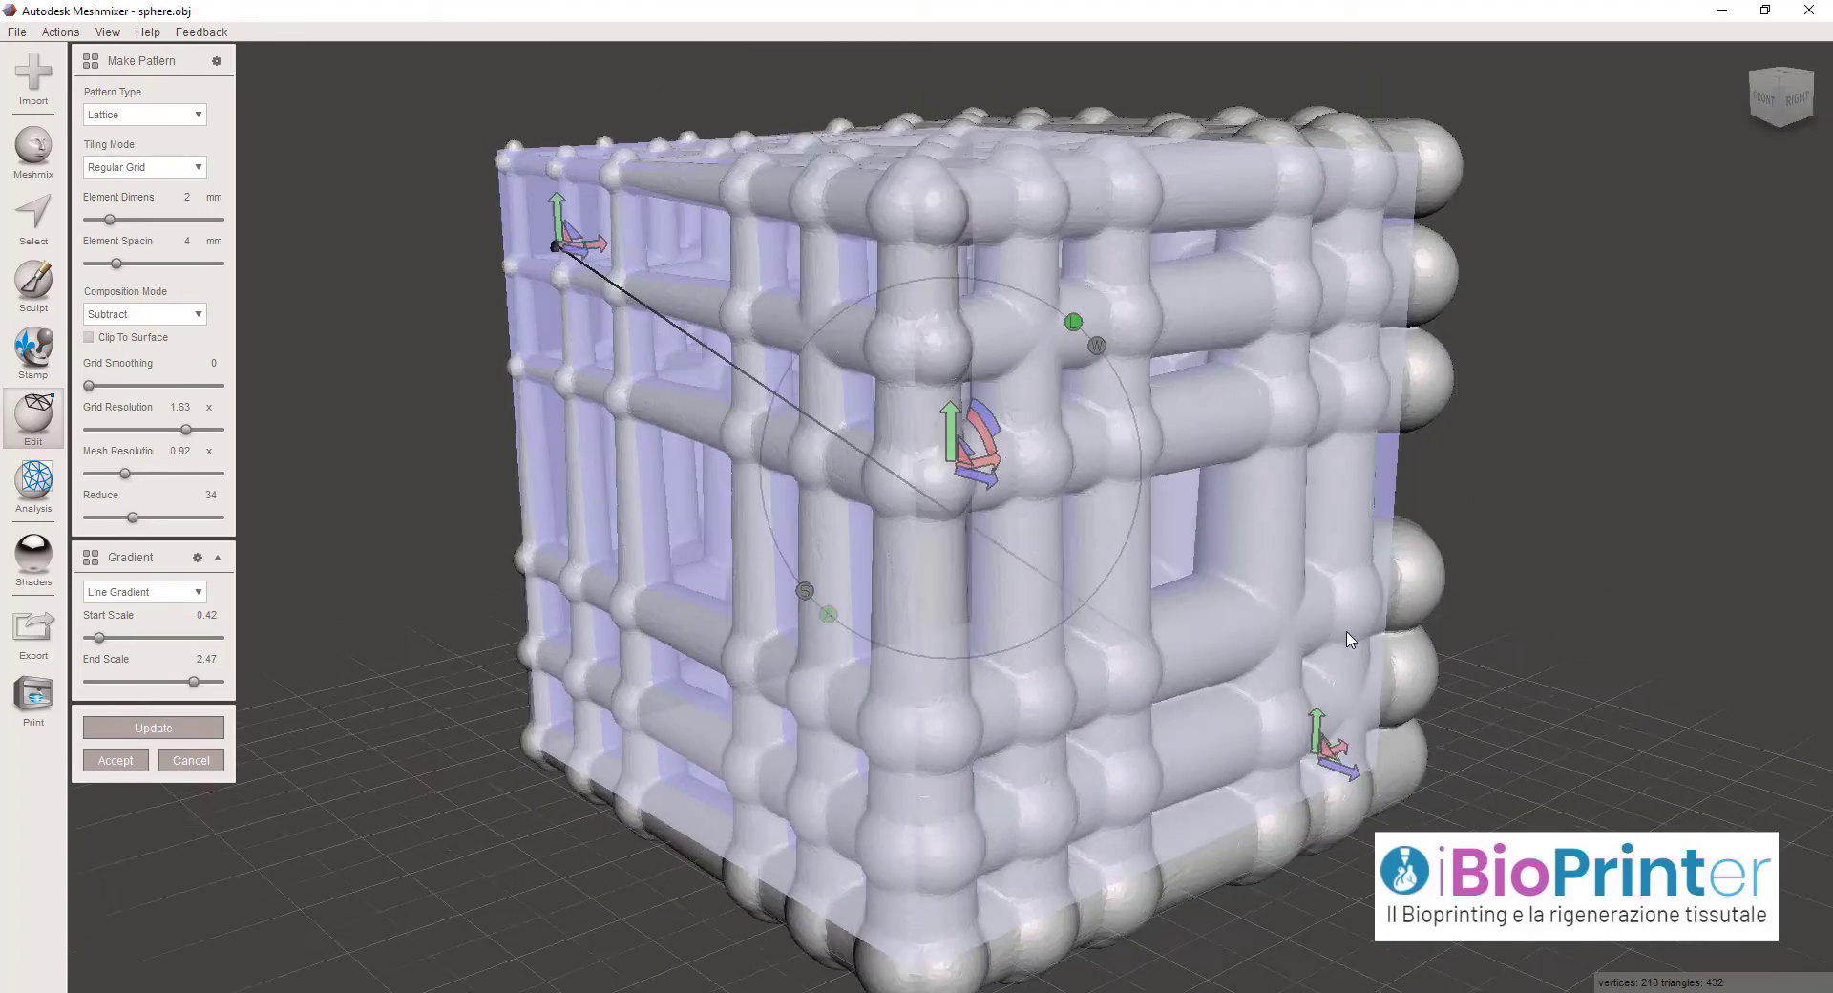
Examine the subtracted graded lattice from several sides, comparing strut thickness along the gradient and keeping the Lattice pattern type
right_drag(1350, 640, 1084, 591)
right_drag(616, 248, 448, 134)
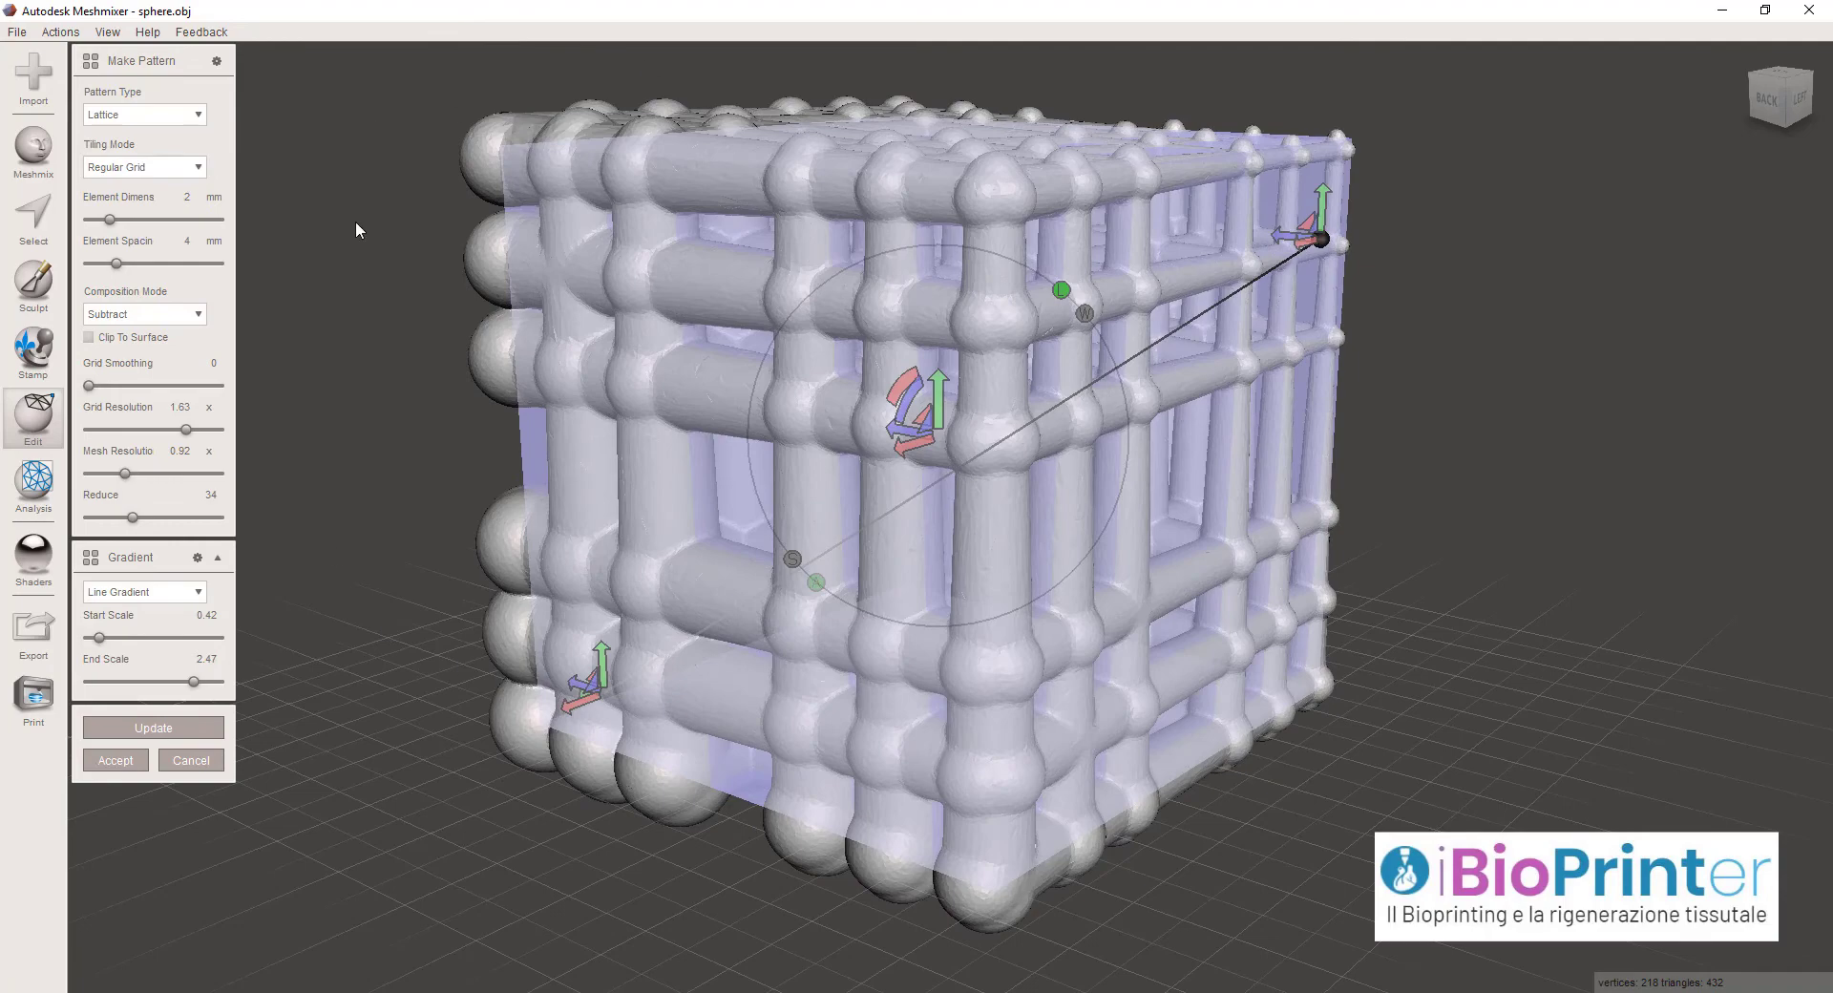
right_drag(1321, 556, 1165, 551)
right_drag(1334, 834, 984, 651)
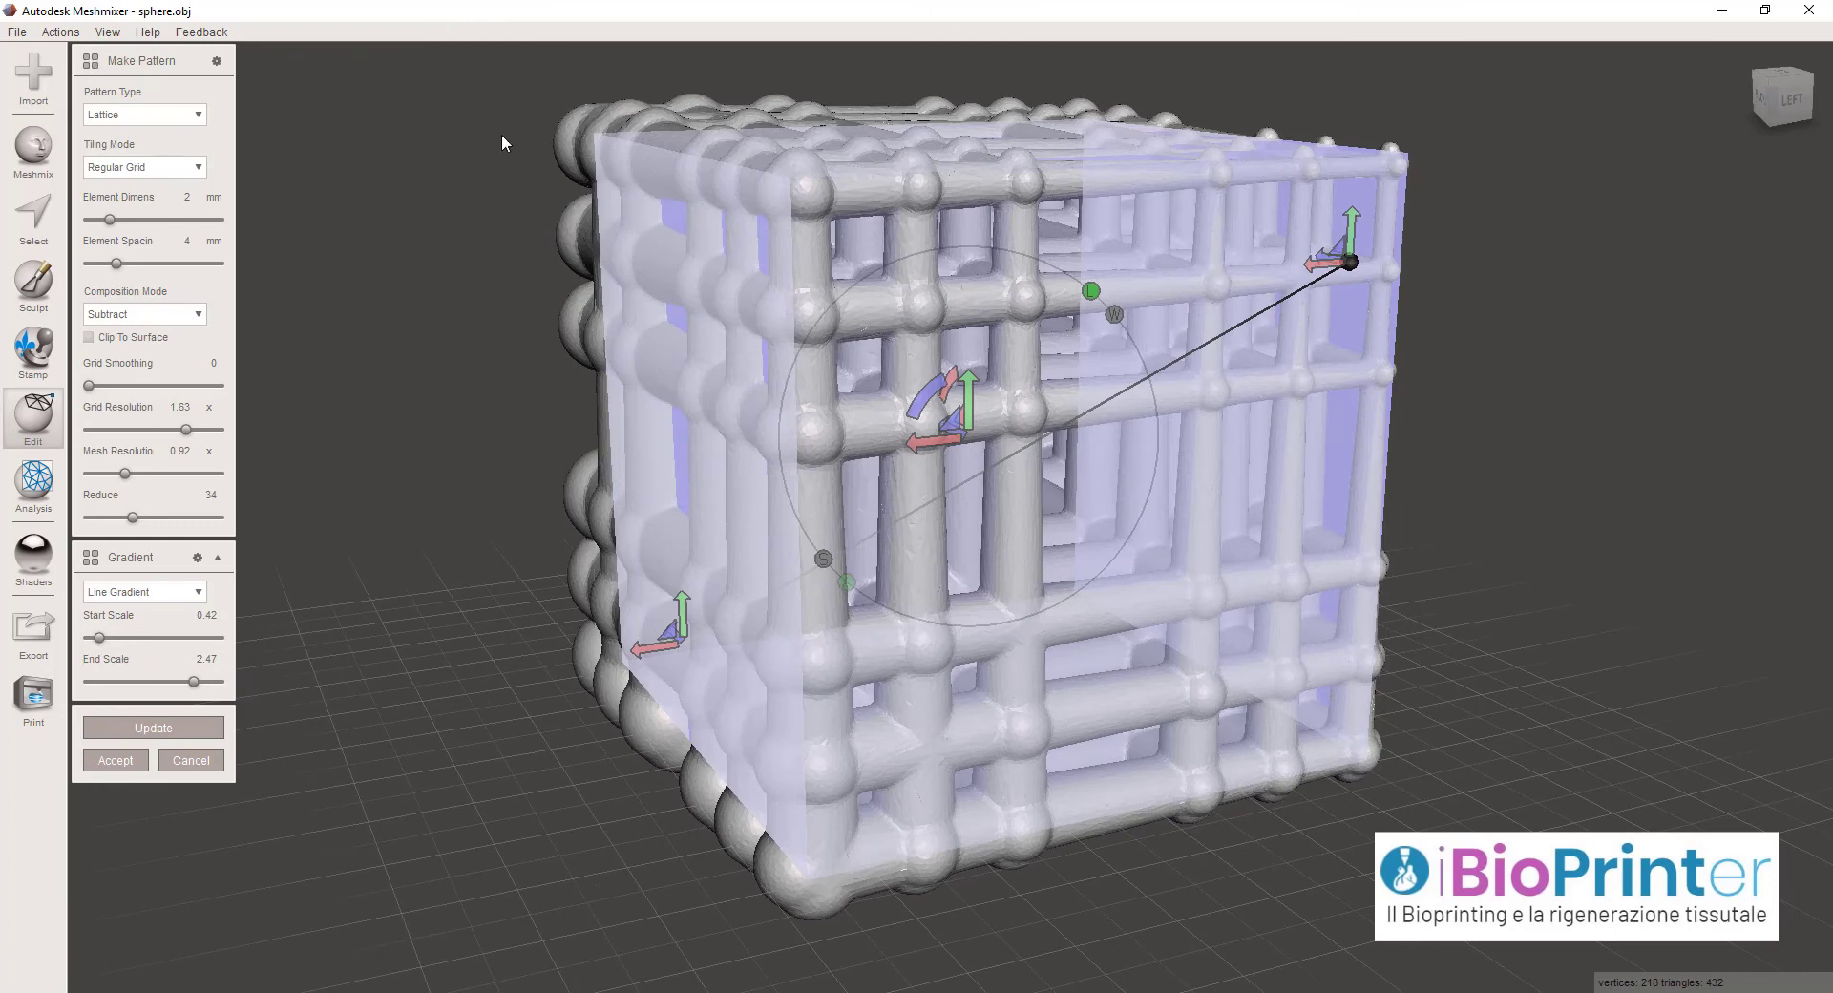
click(172, 116)
click(142, 120)
right_drag(1361, 191, 753, 198)
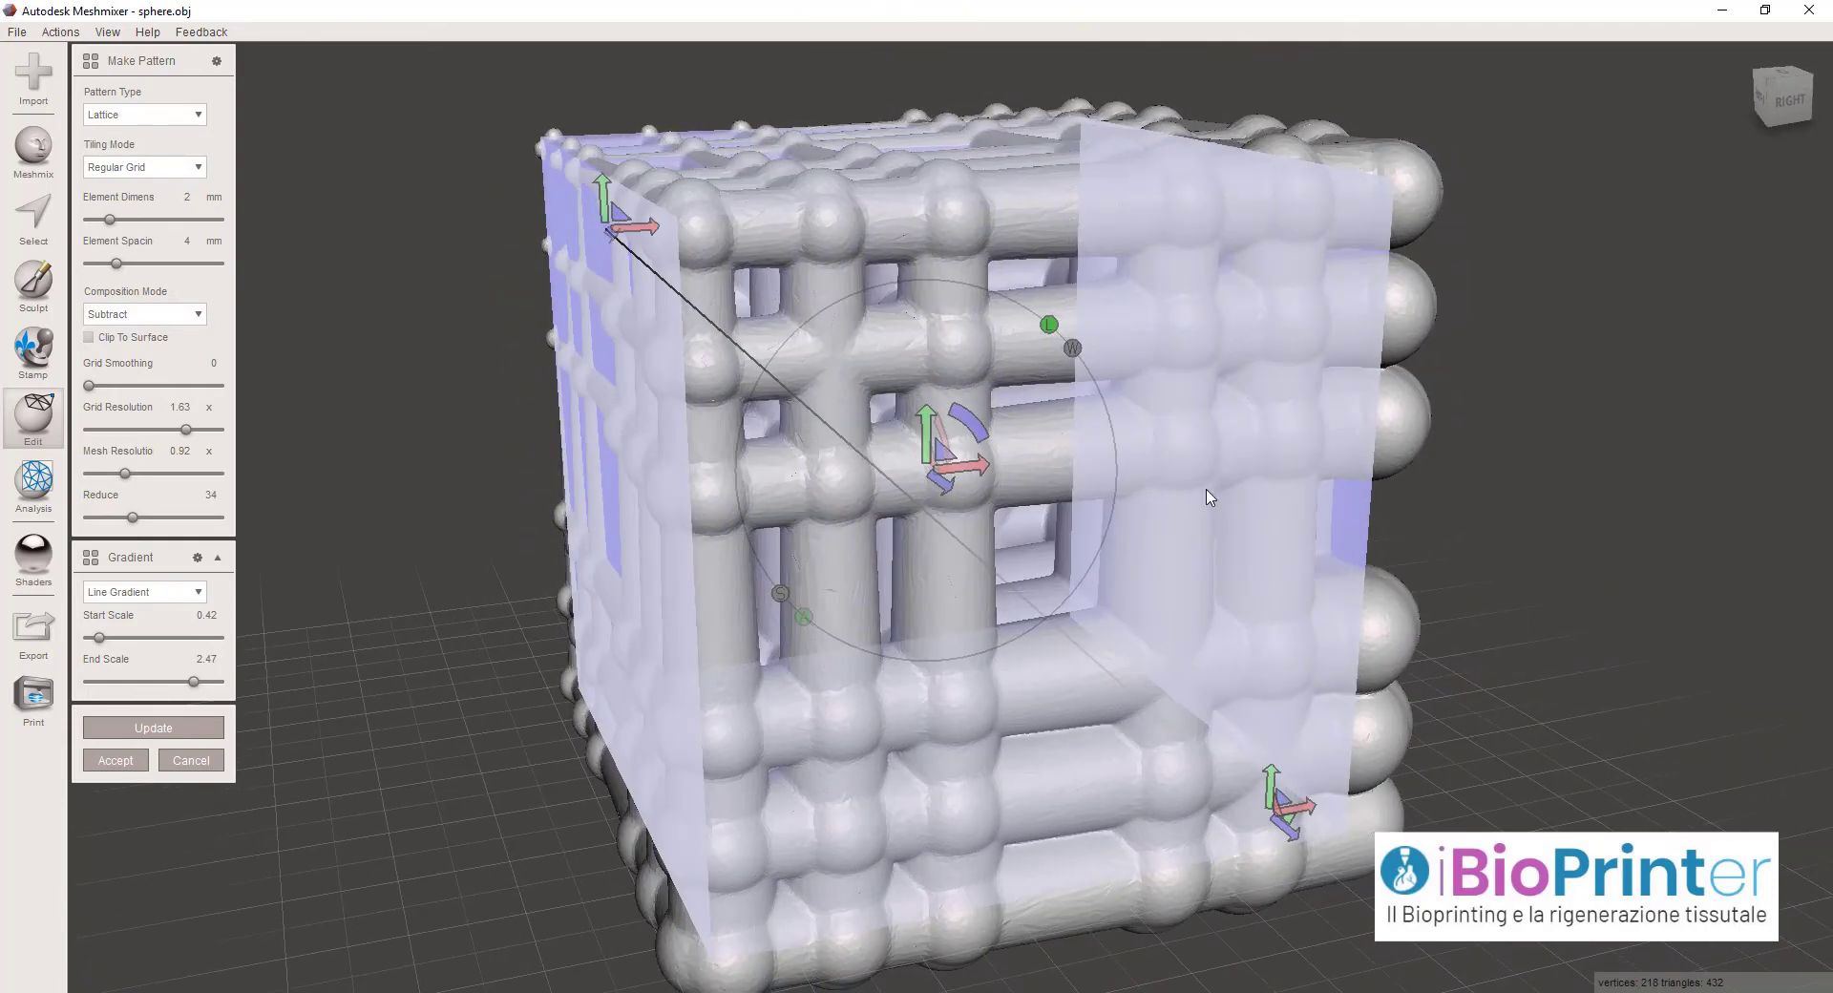
scroll(1194, 482, down, 3)
right_drag(1209, 506, 1156, 537)
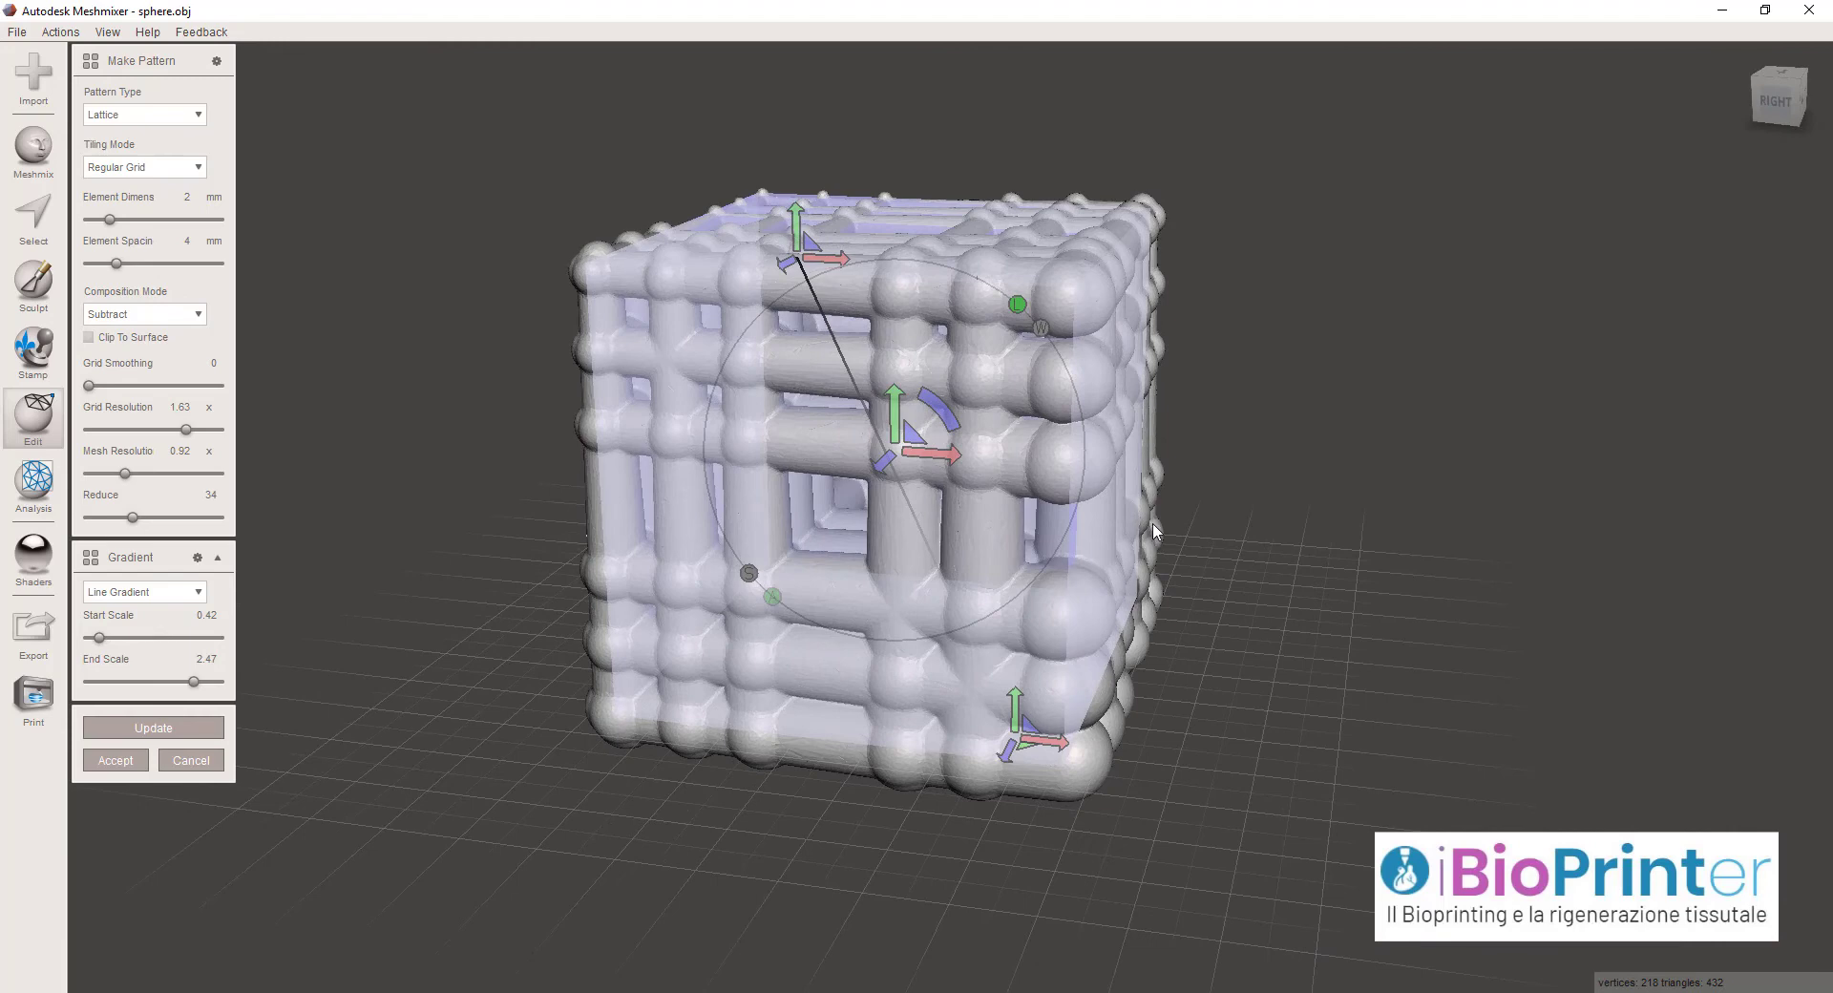